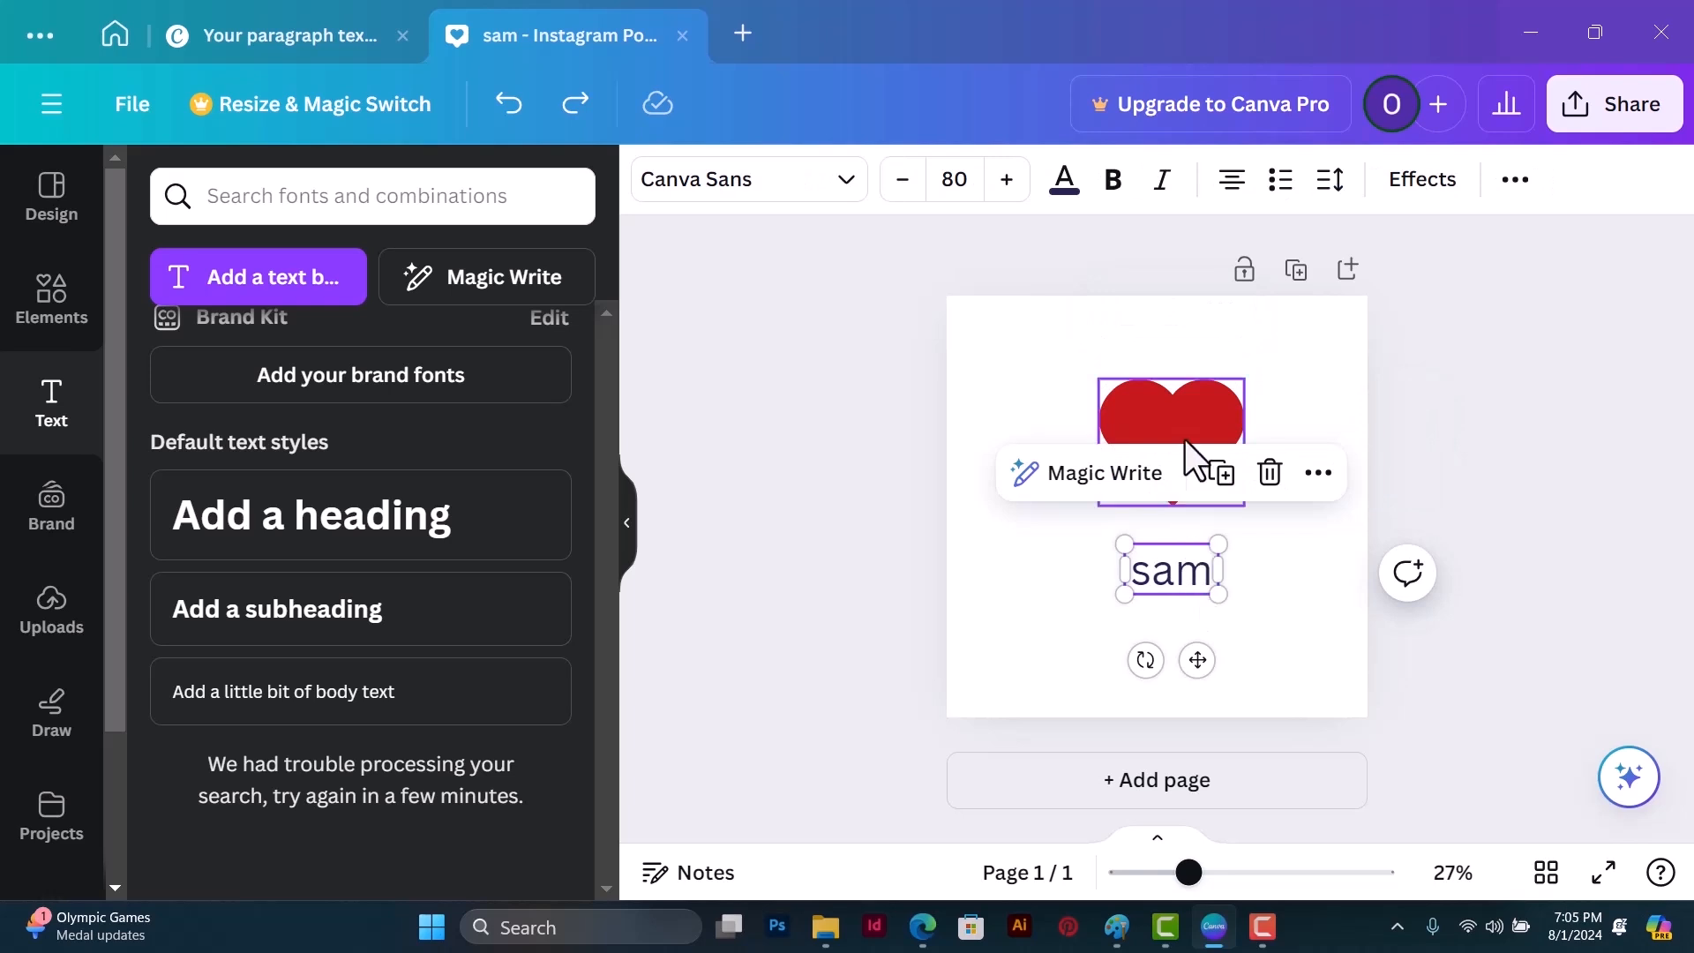
click(1185, 439)
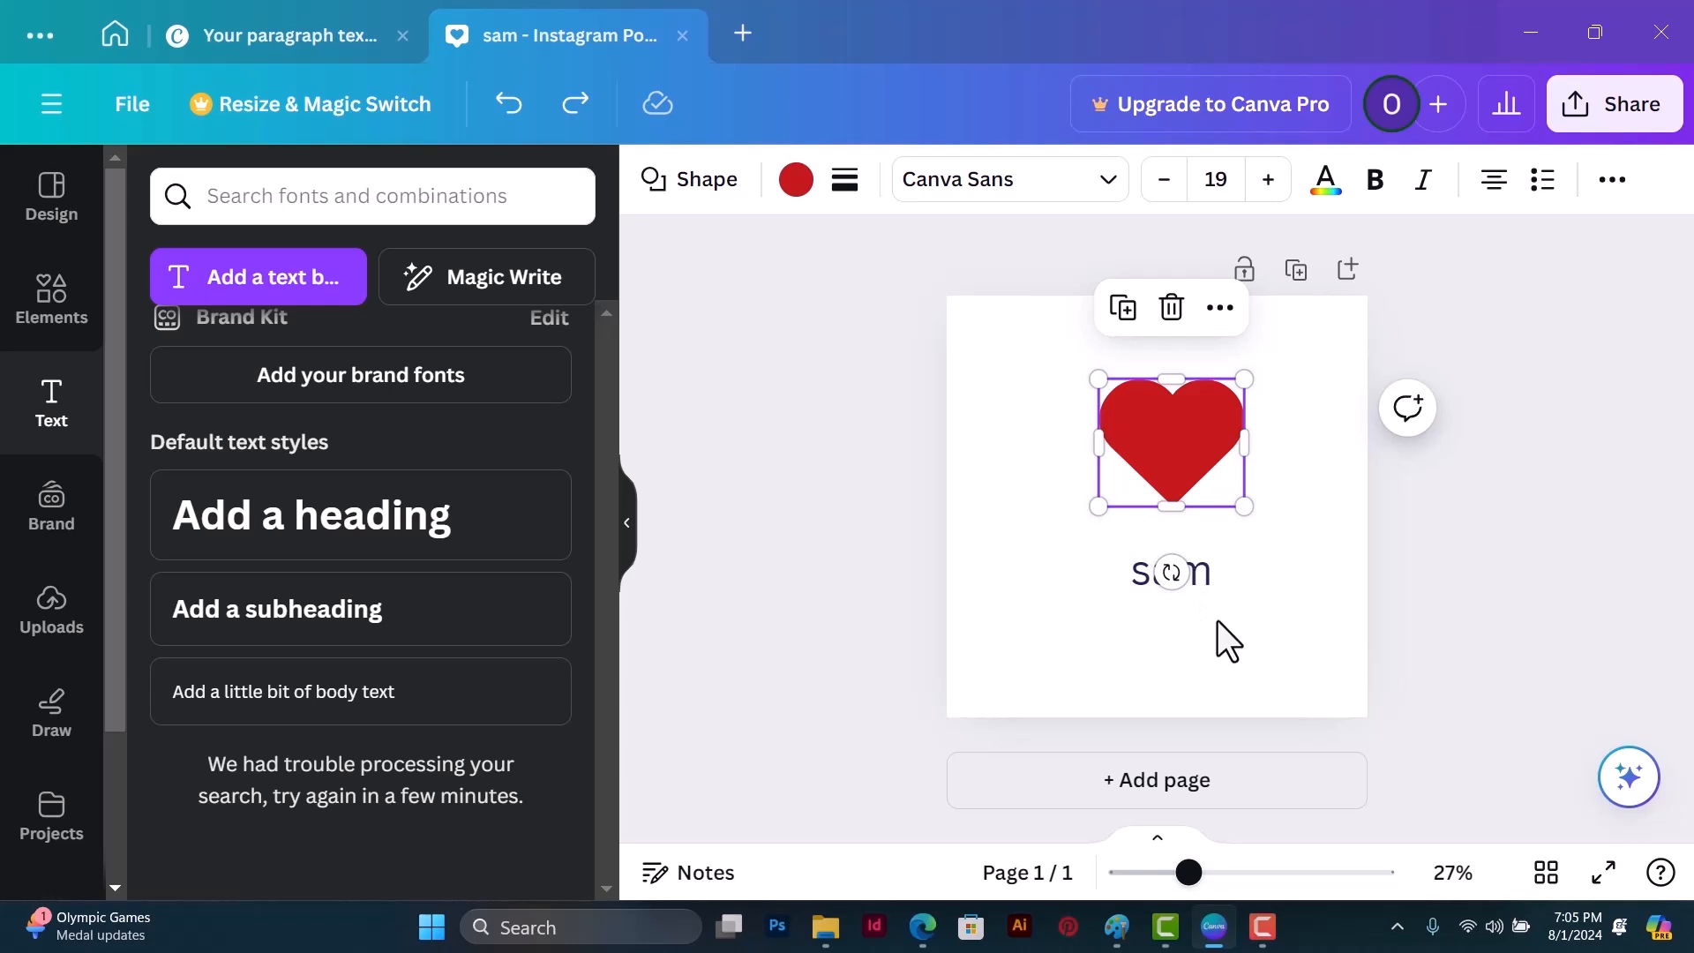
click(1305, 600)
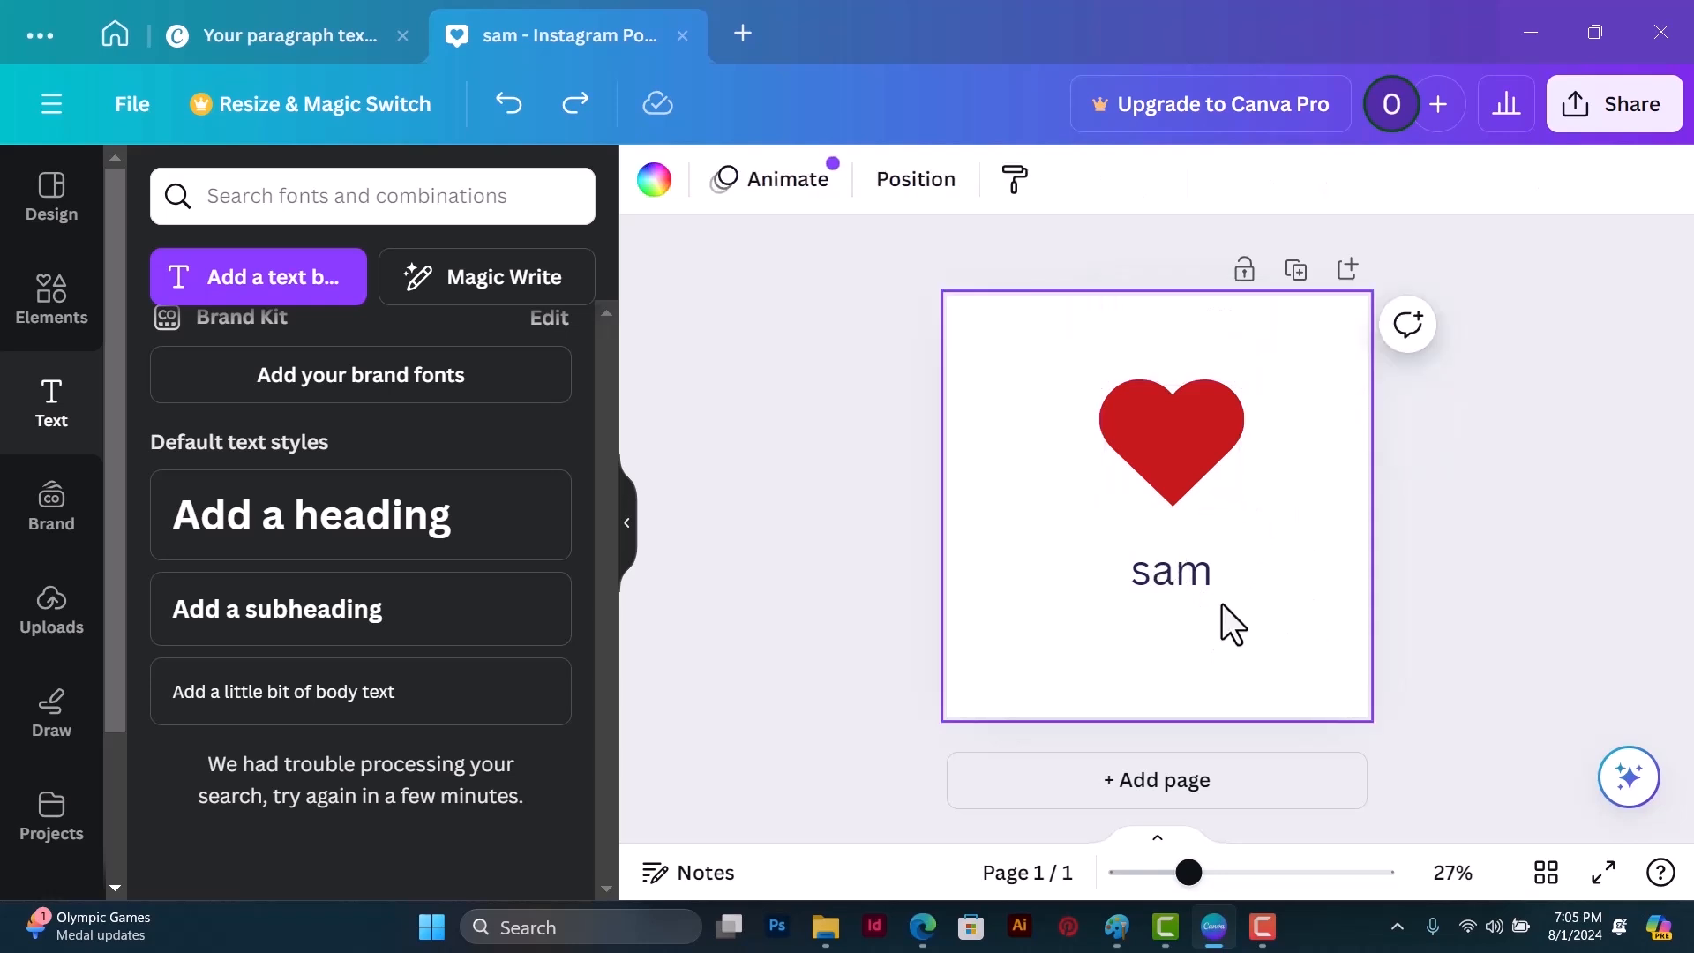
click(1183, 450)
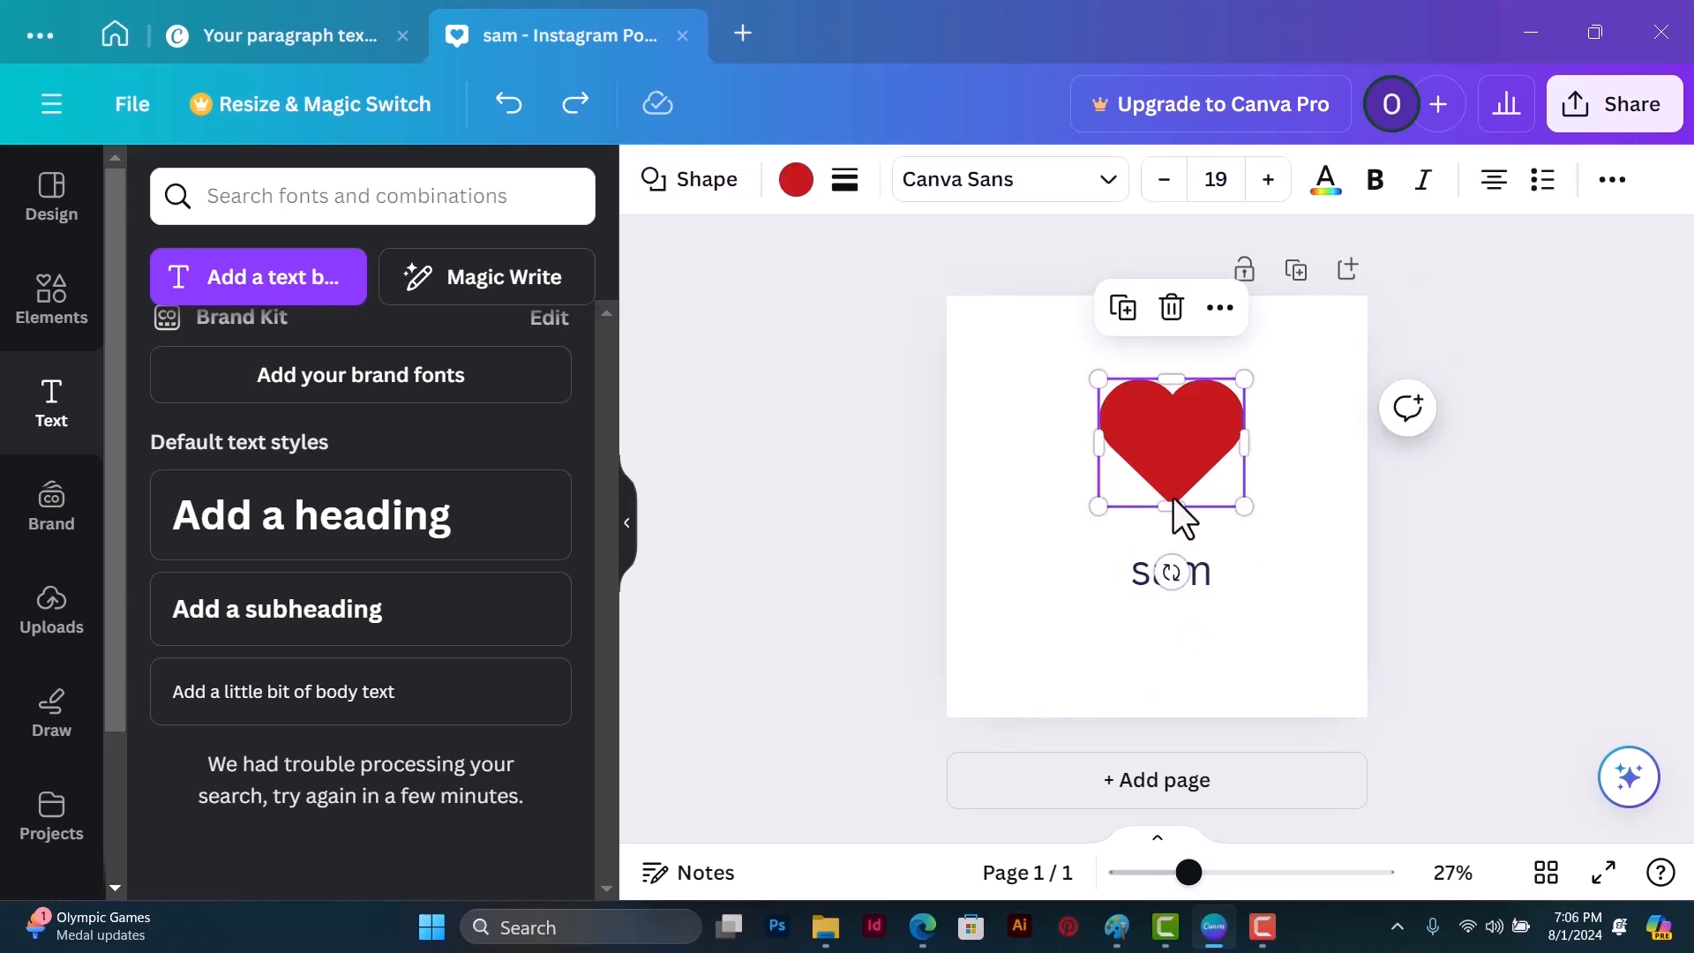
click(1201, 586)
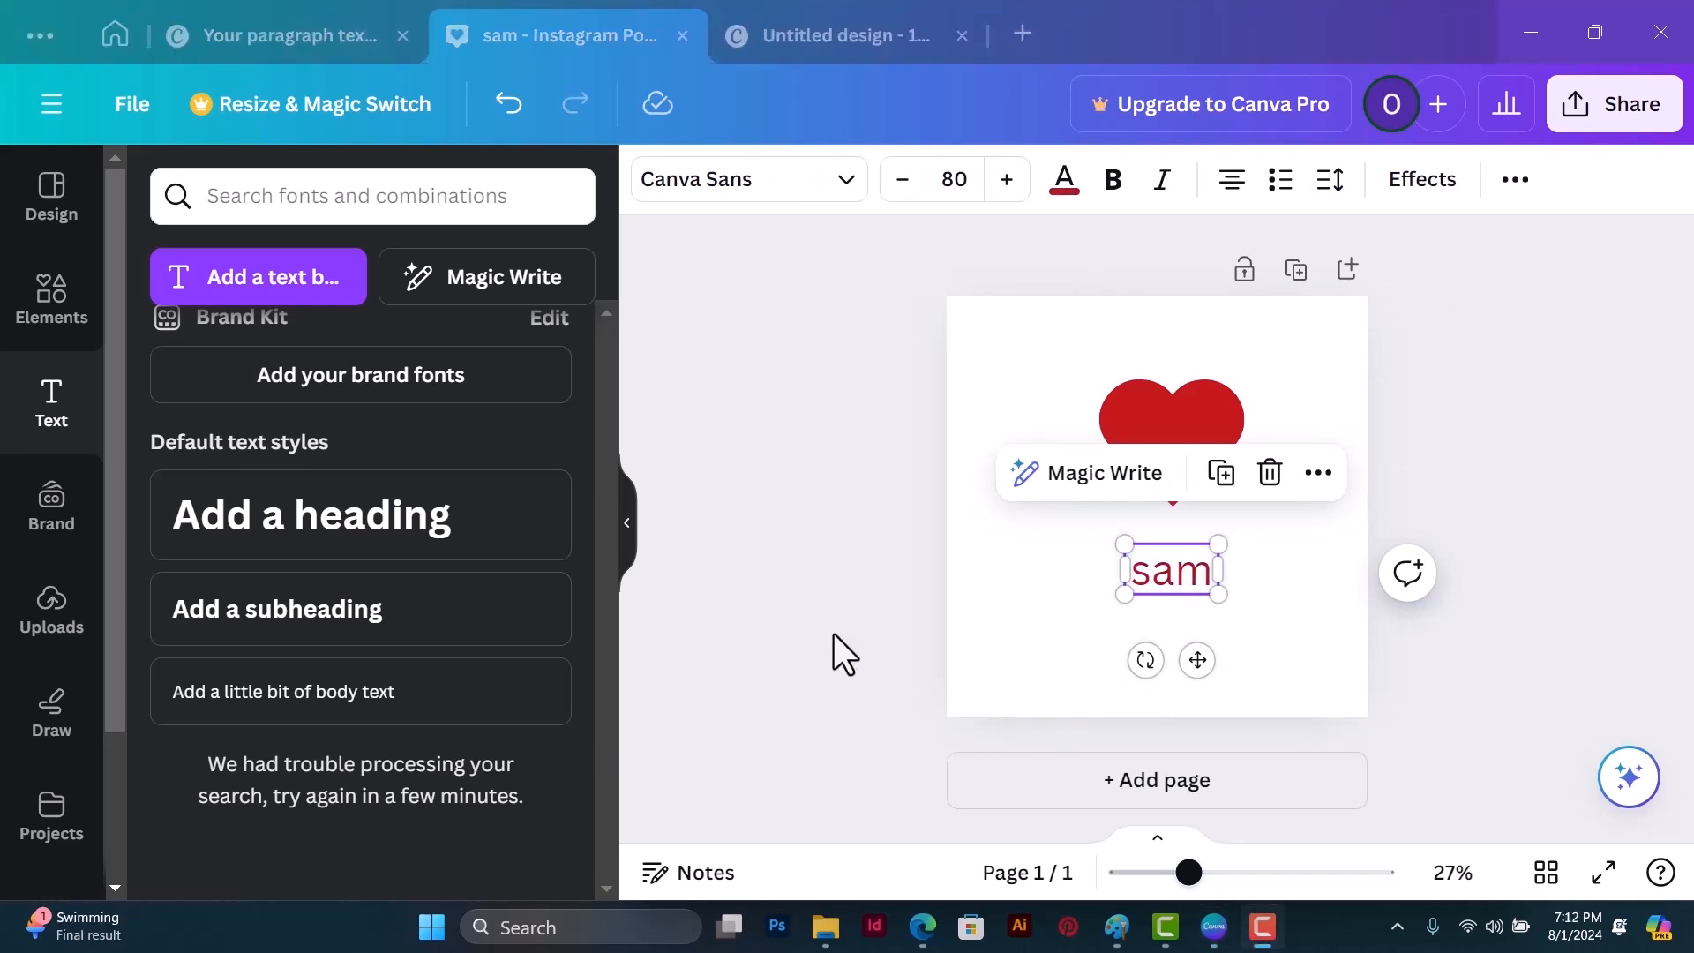
click(1269, 590)
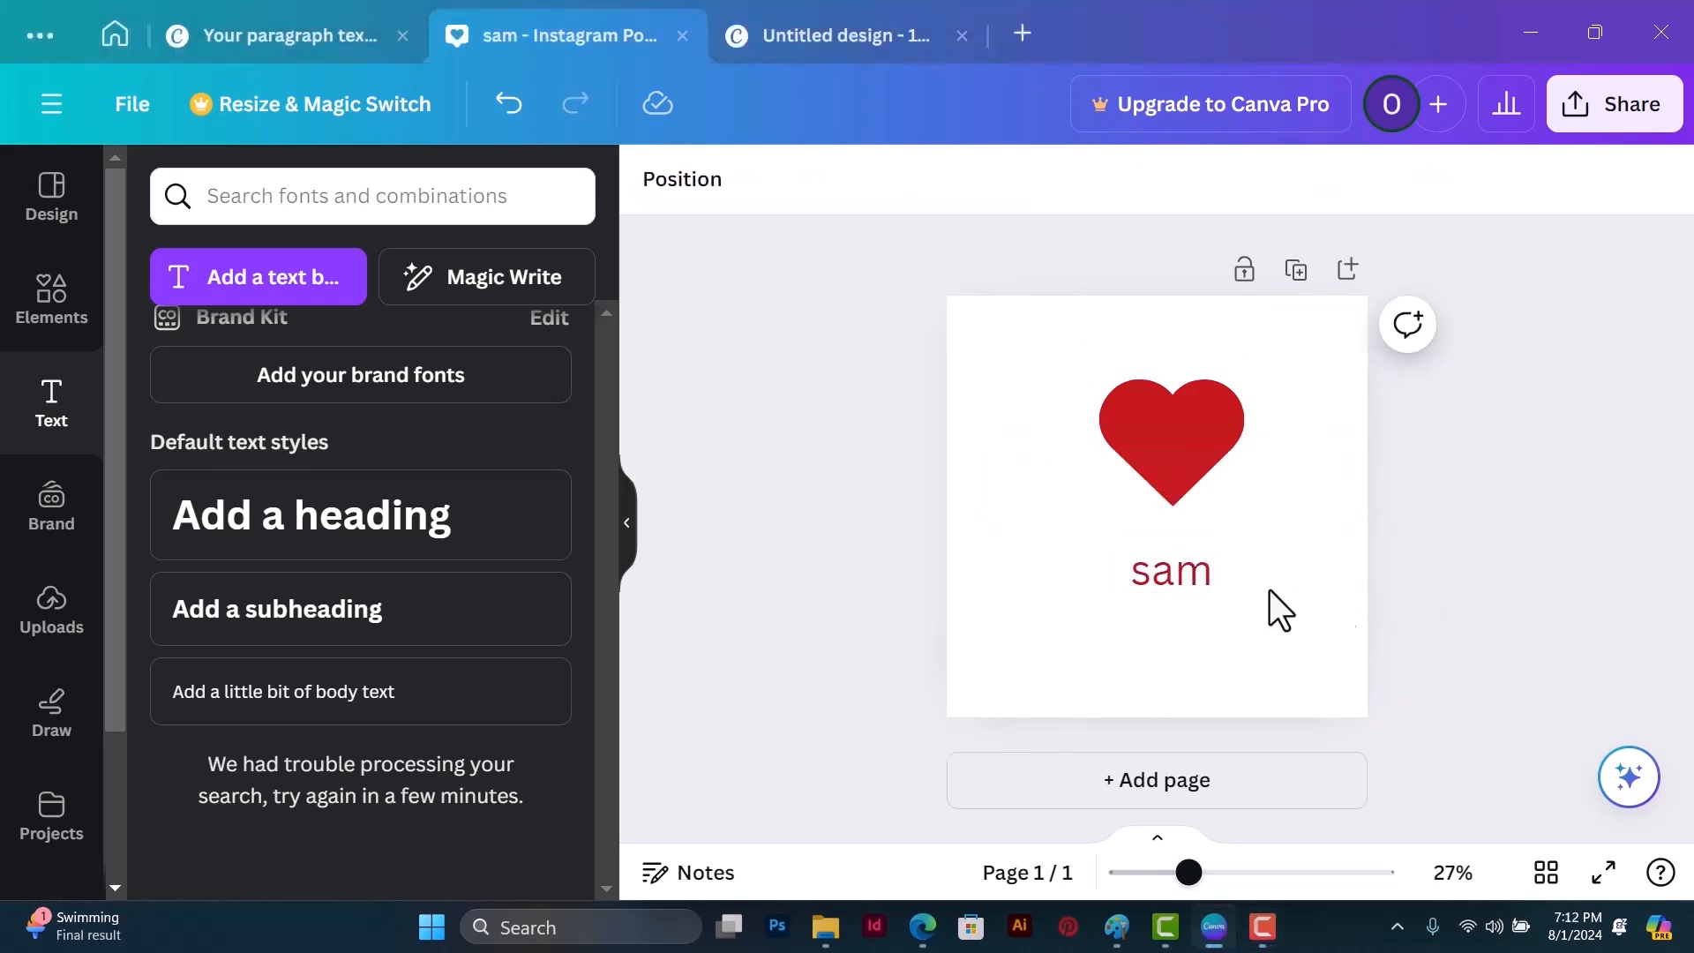
click(1191, 451)
click(1206, 577)
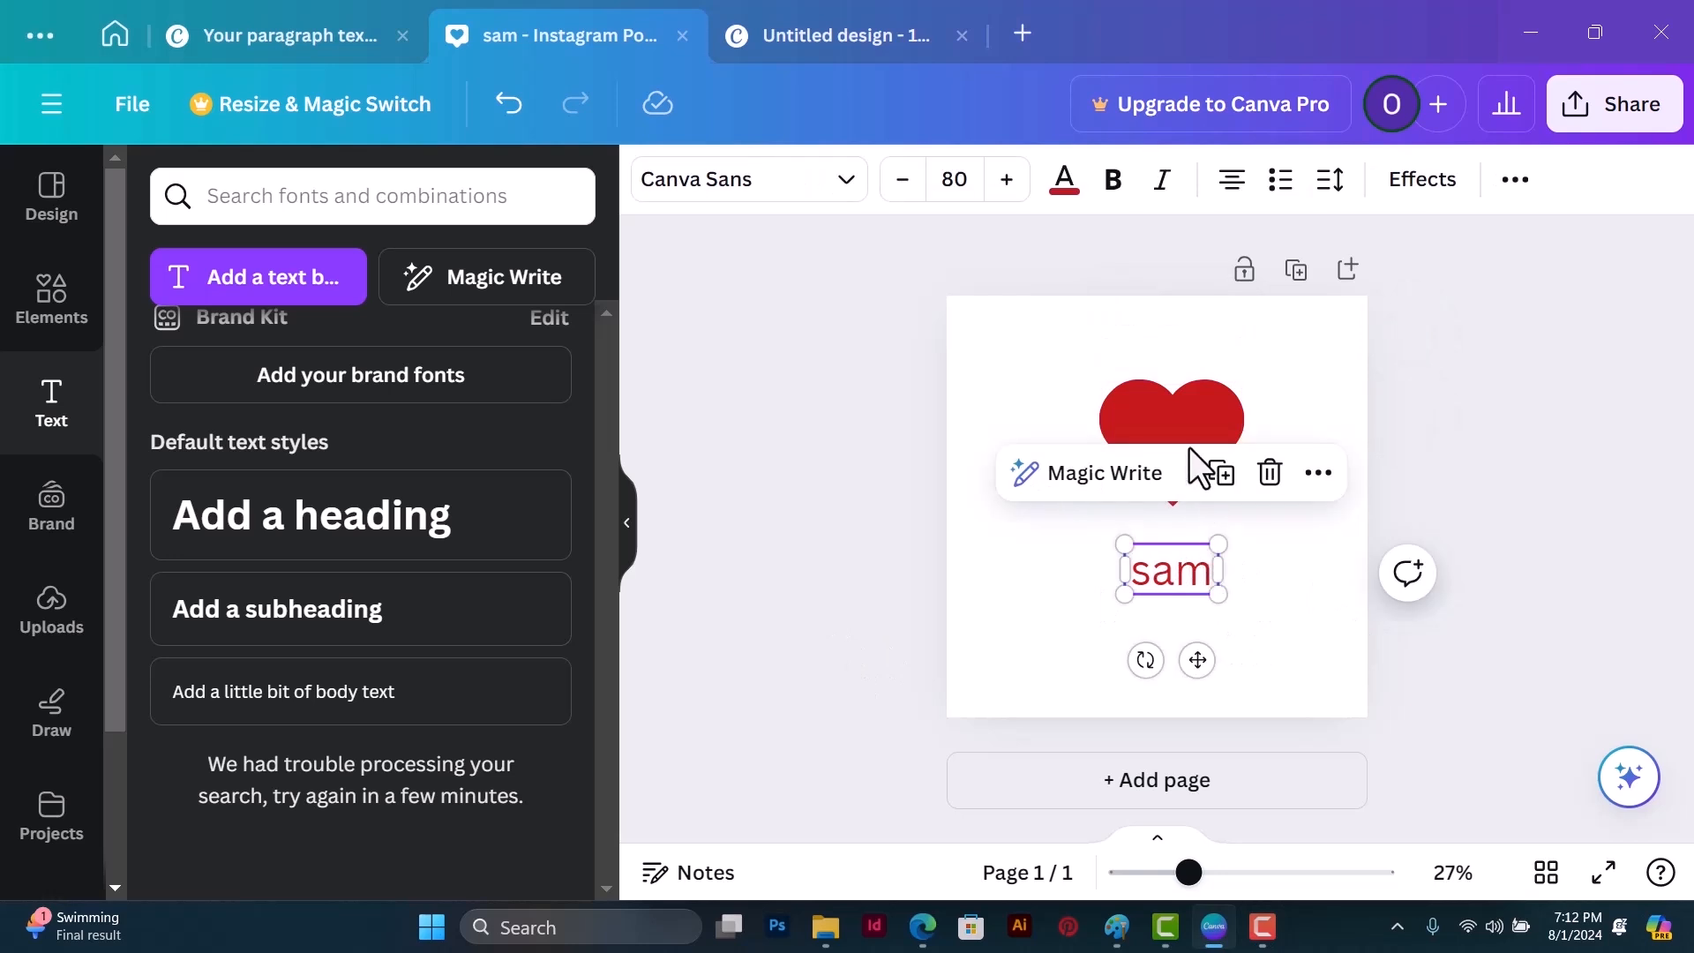
click(1187, 413)
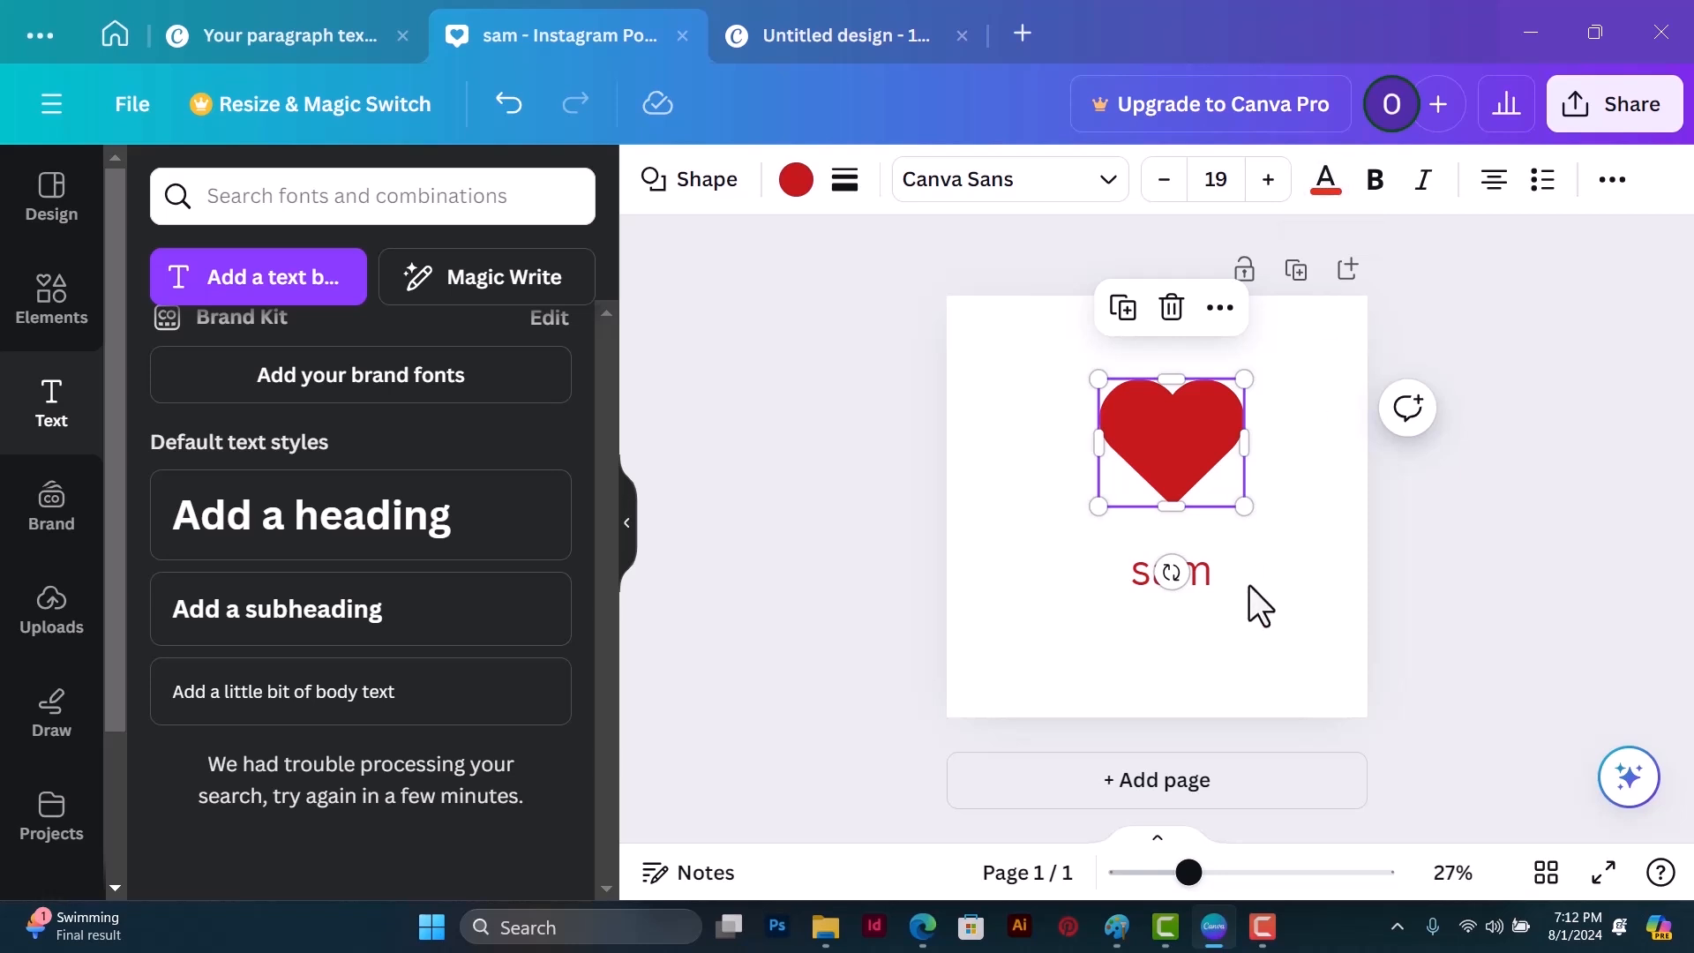
Step: Give the text below the heart a custom blue-violet color, #4B3FDB
click(1201, 586)
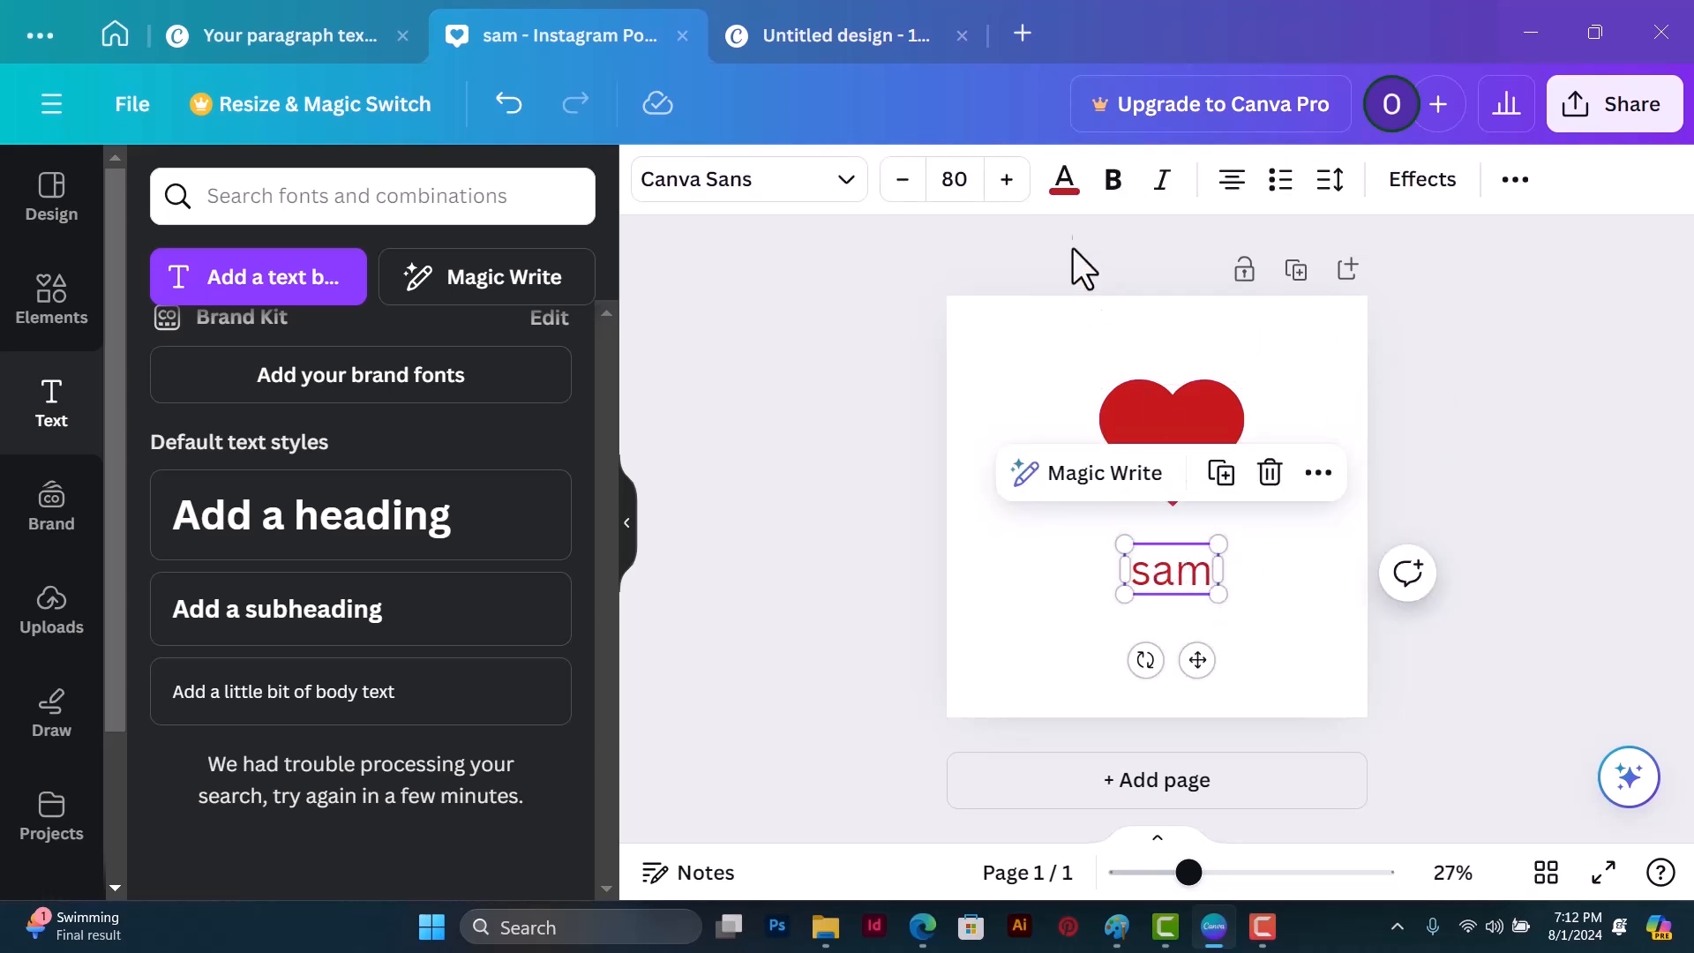
click(1067, 187)
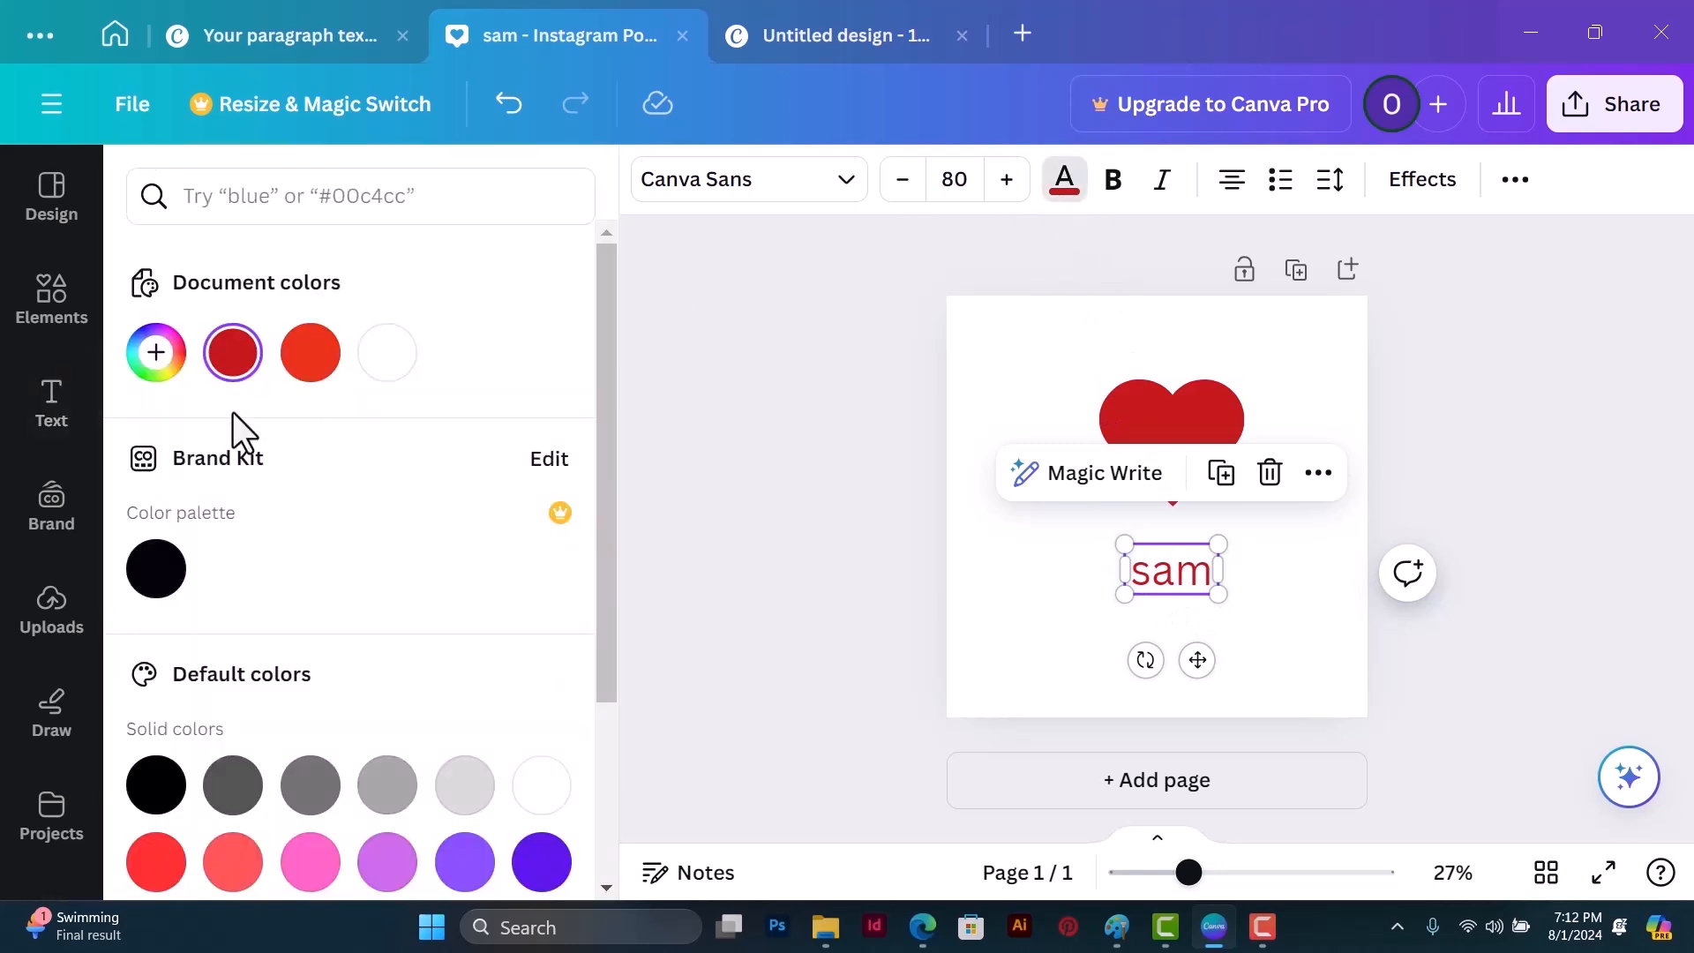
click(159, 357)
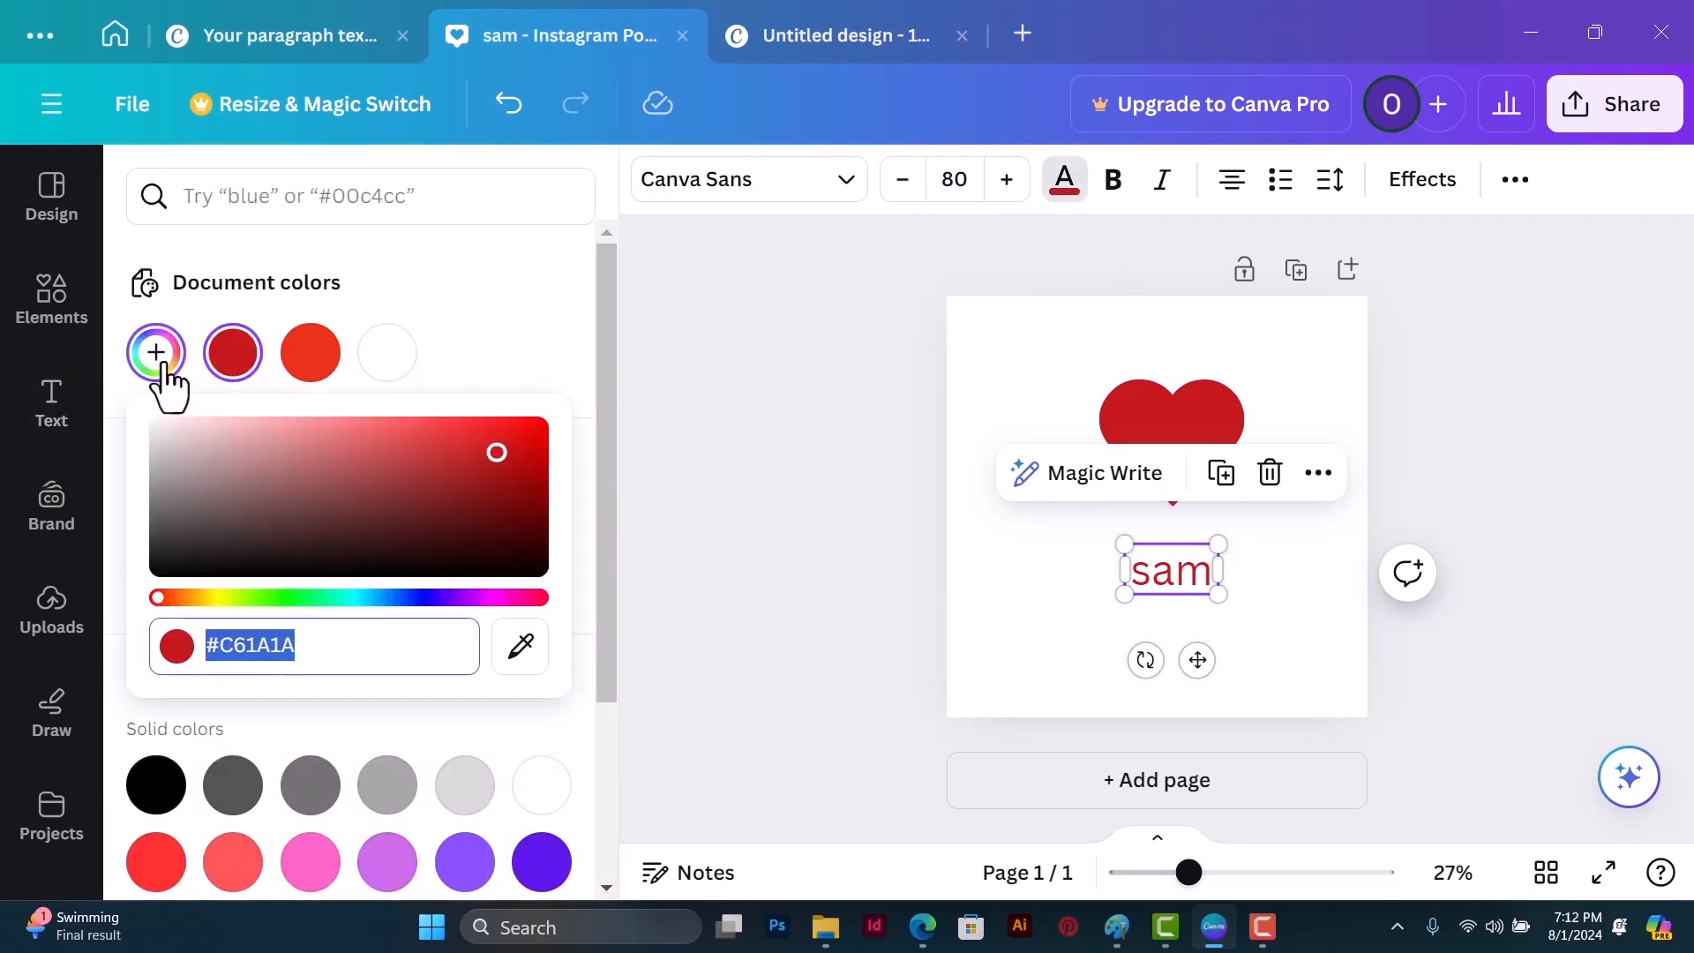
click(159, 357)
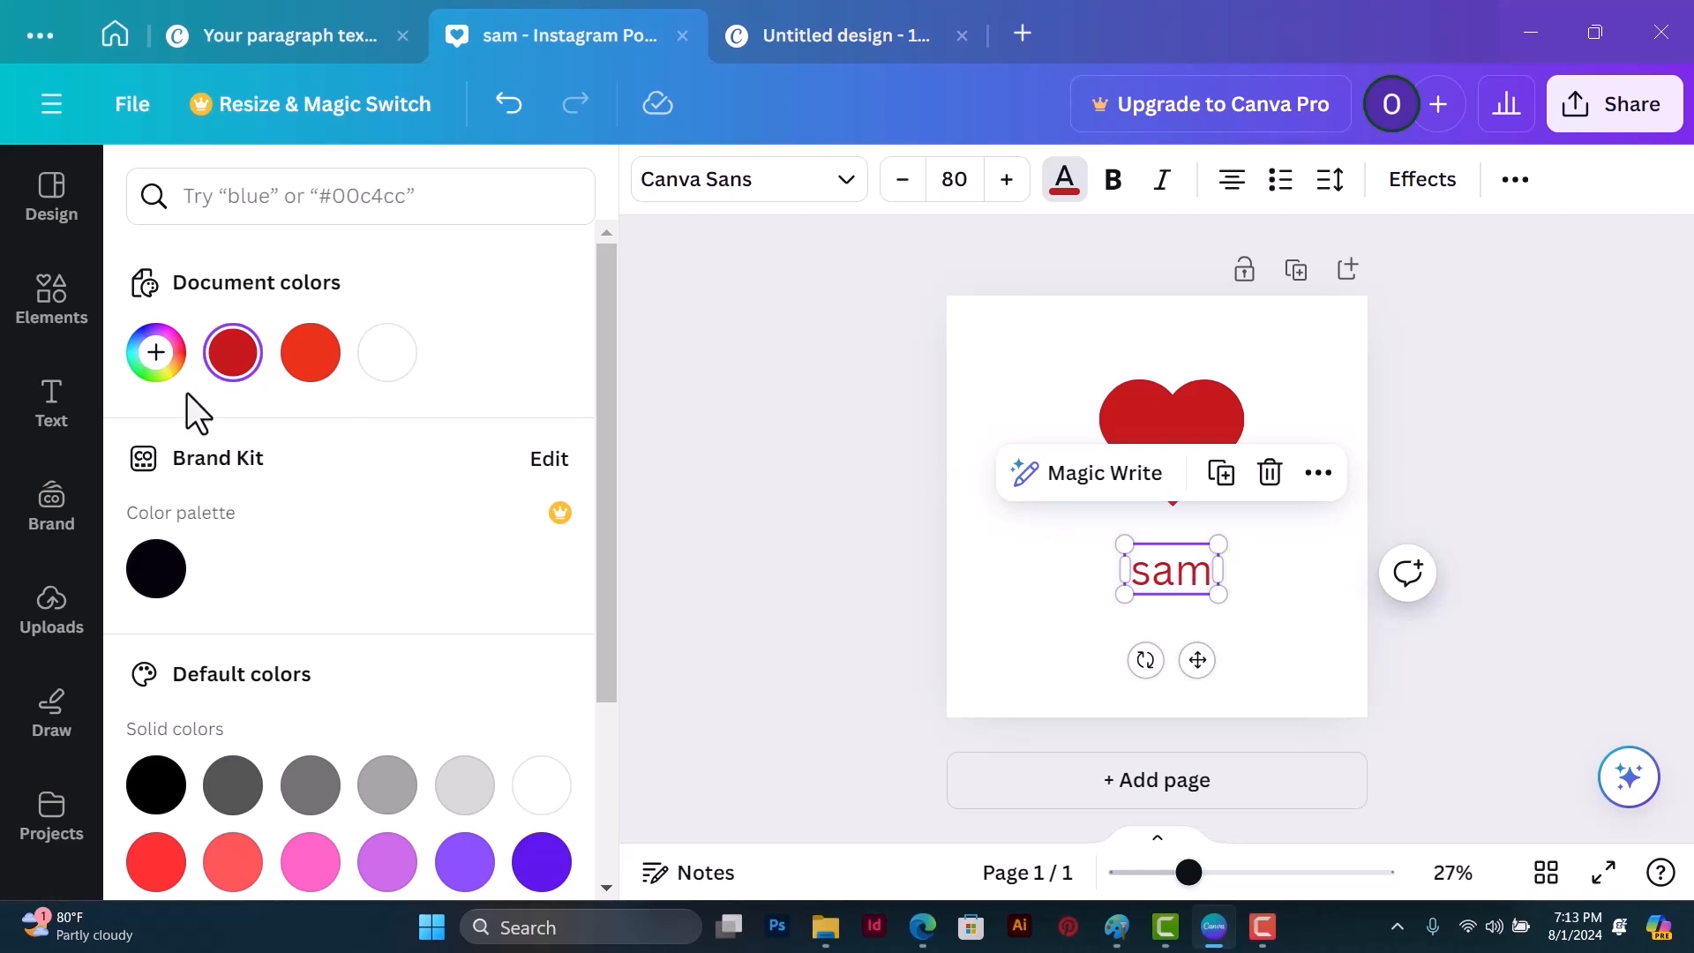
click(155, 355)
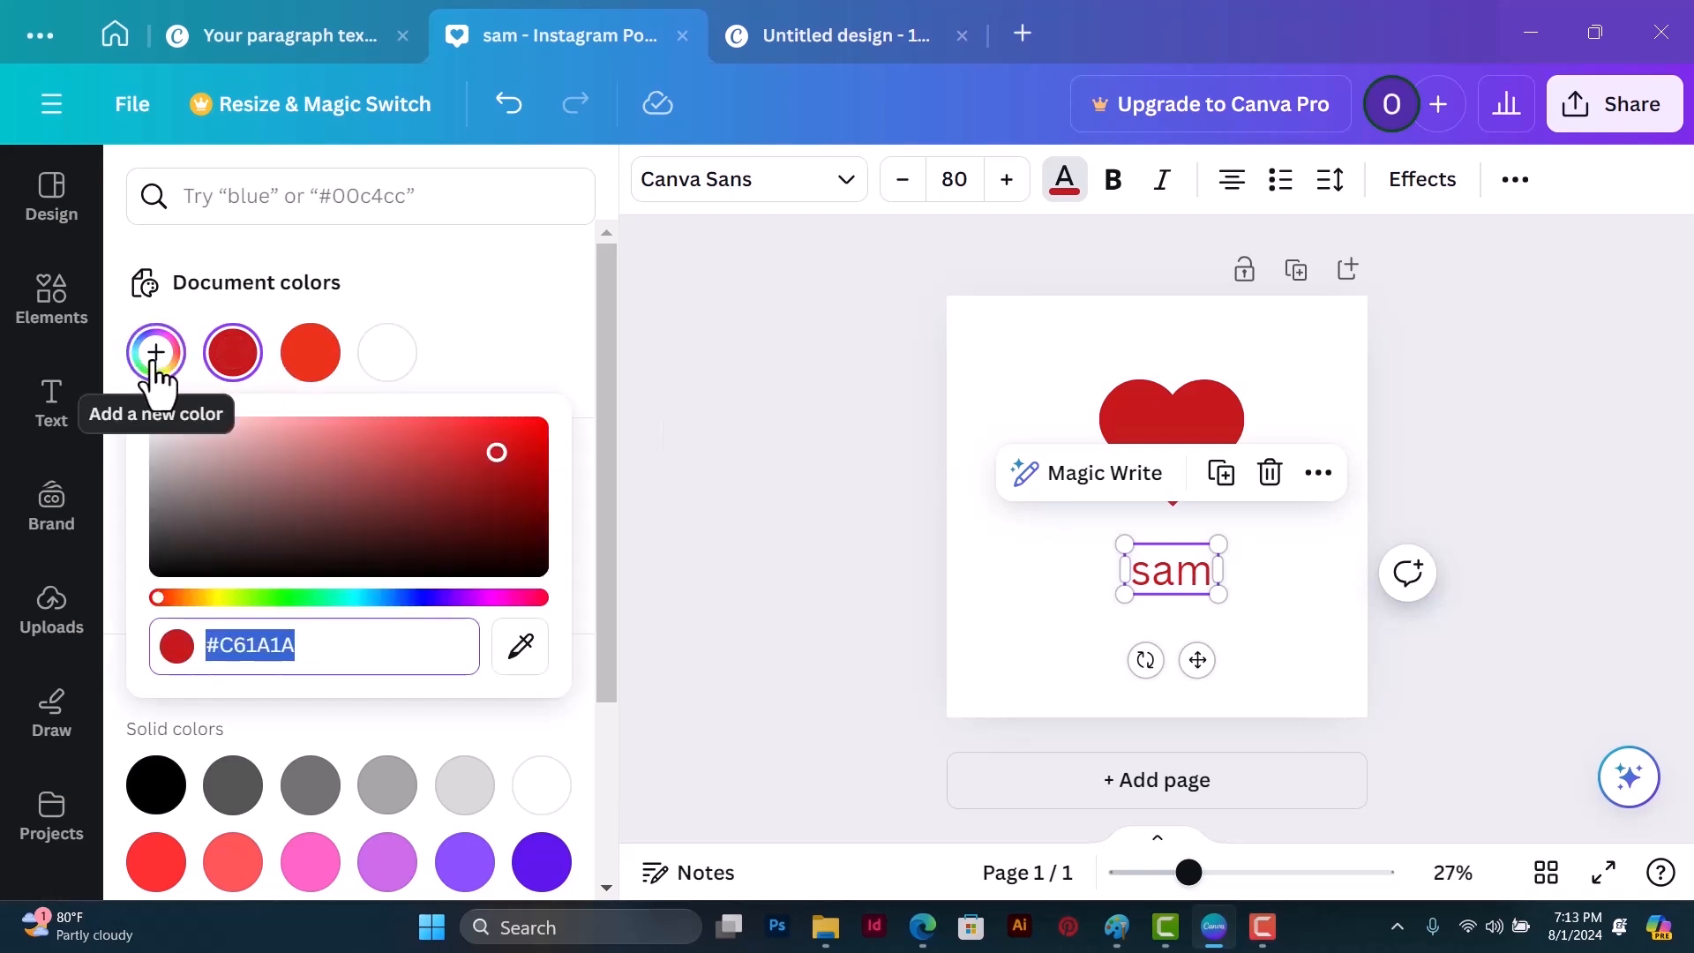
drag(160, 602, 171, 600)
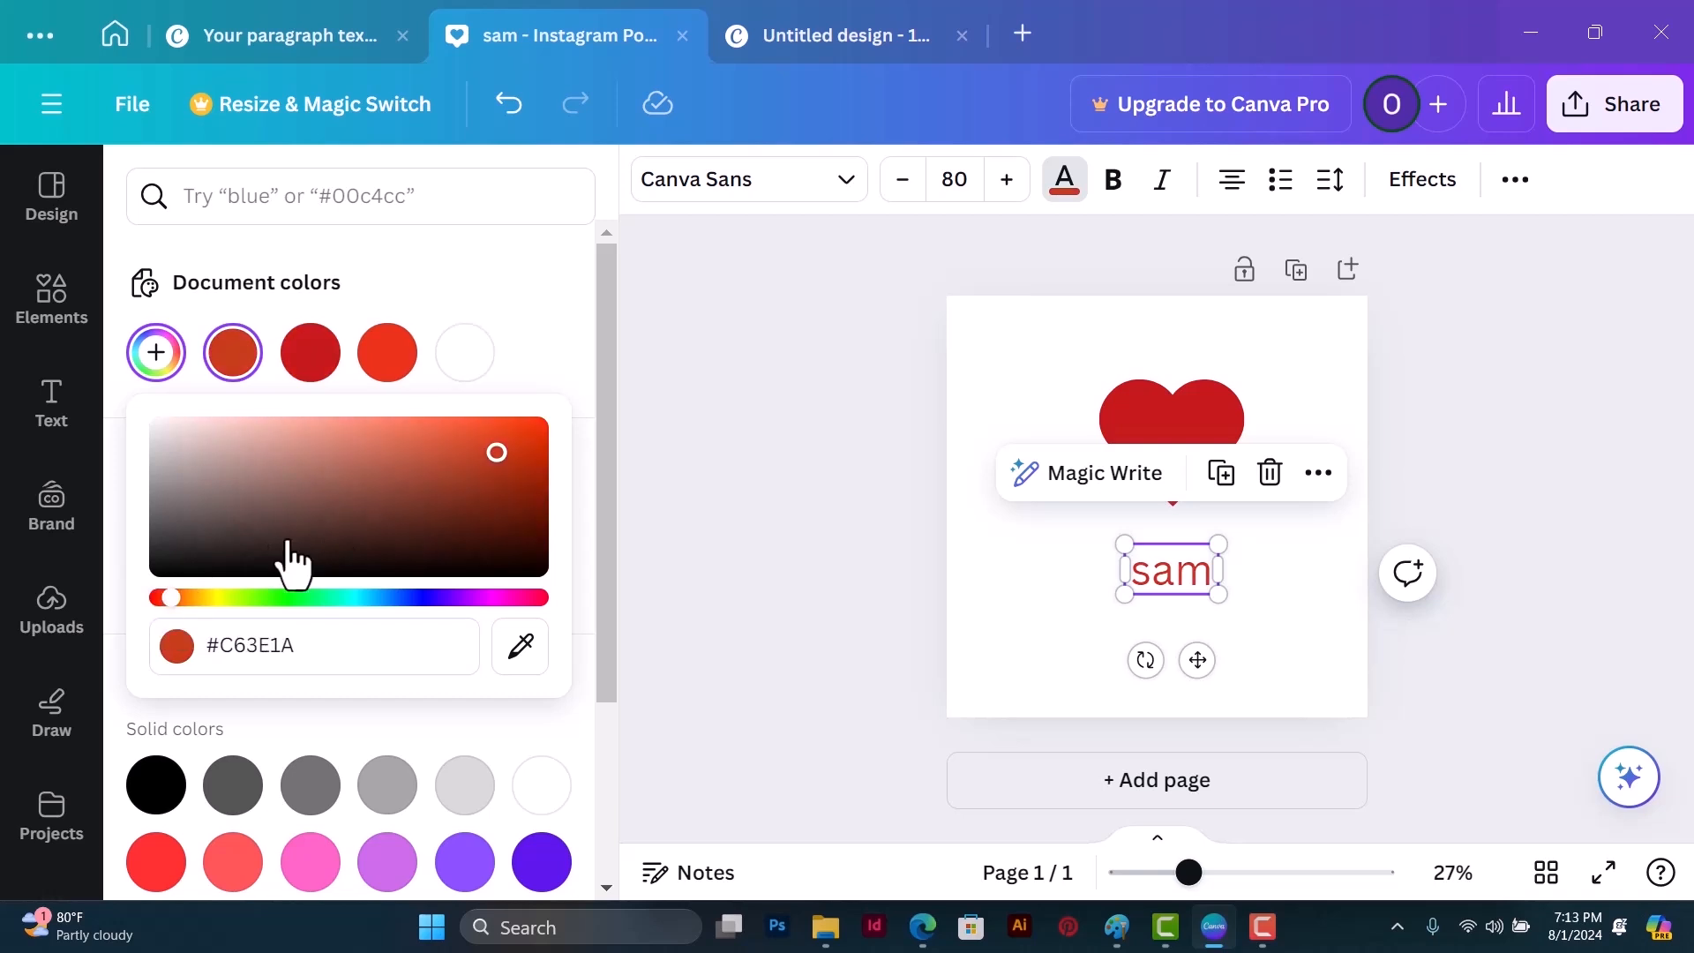
mouse_move(427, 501)
mouse_down()
mouse_move(373, 454)
mouse_move(406, 491)
mouse_up()
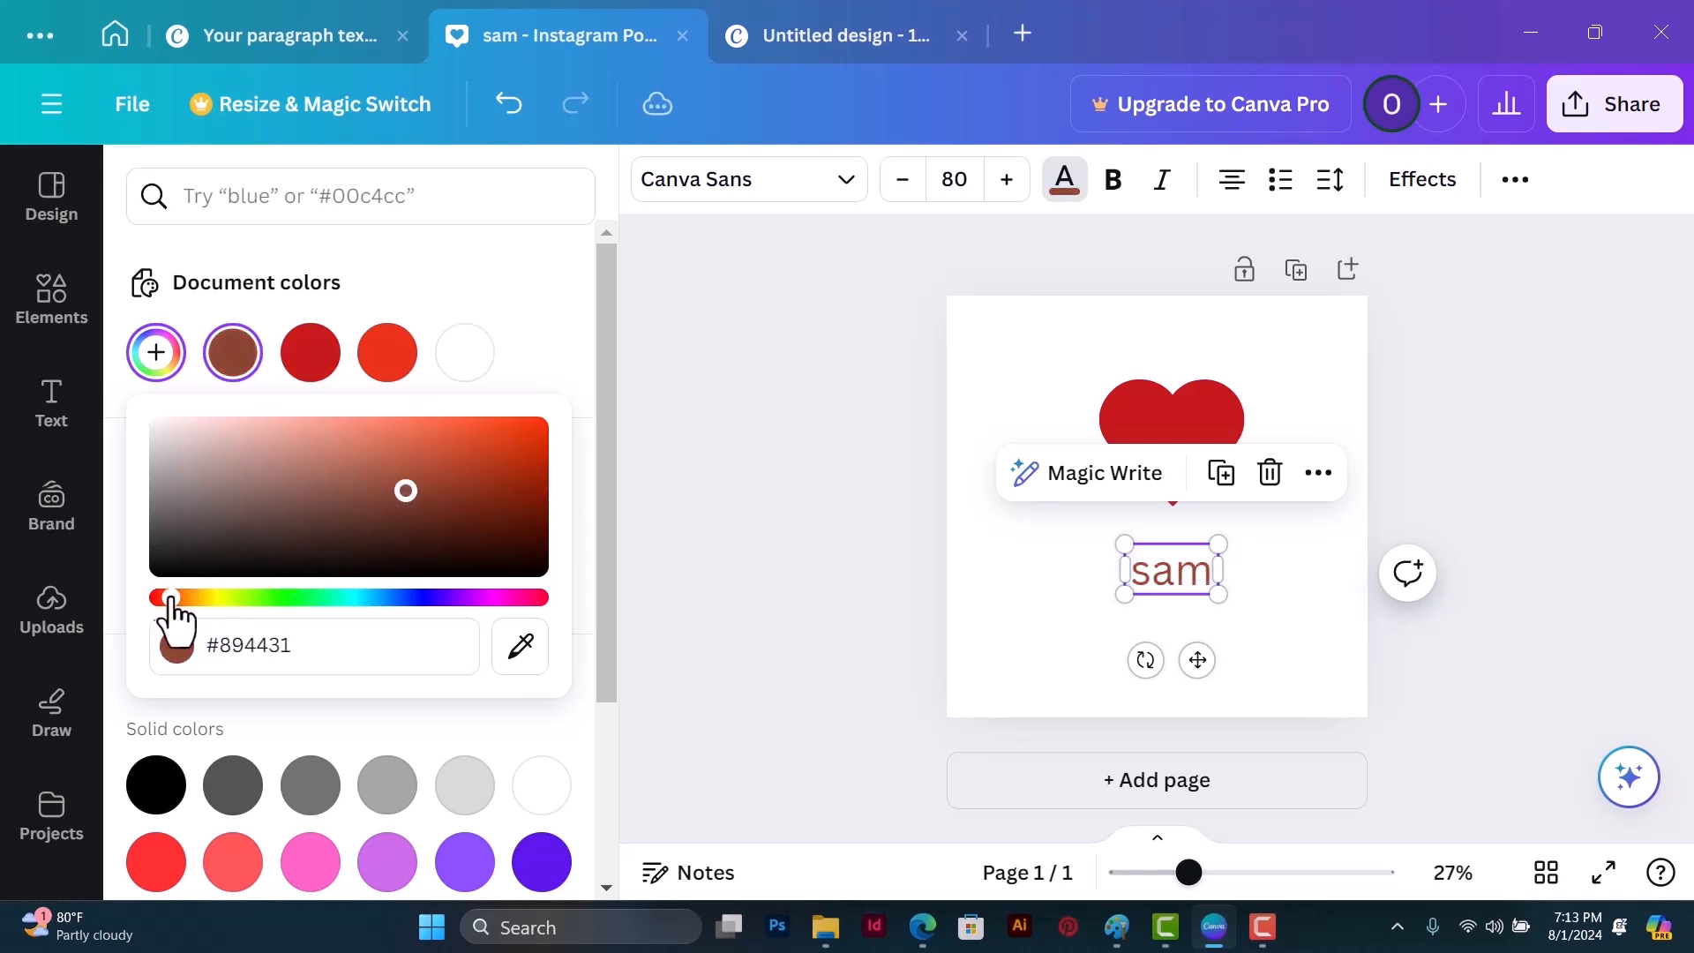
drag(170, 598, 412, 598)
drag(406, 491, 450, 469)
drag(411, 598, 419, 598)
drag(451, 471, 434, 439)
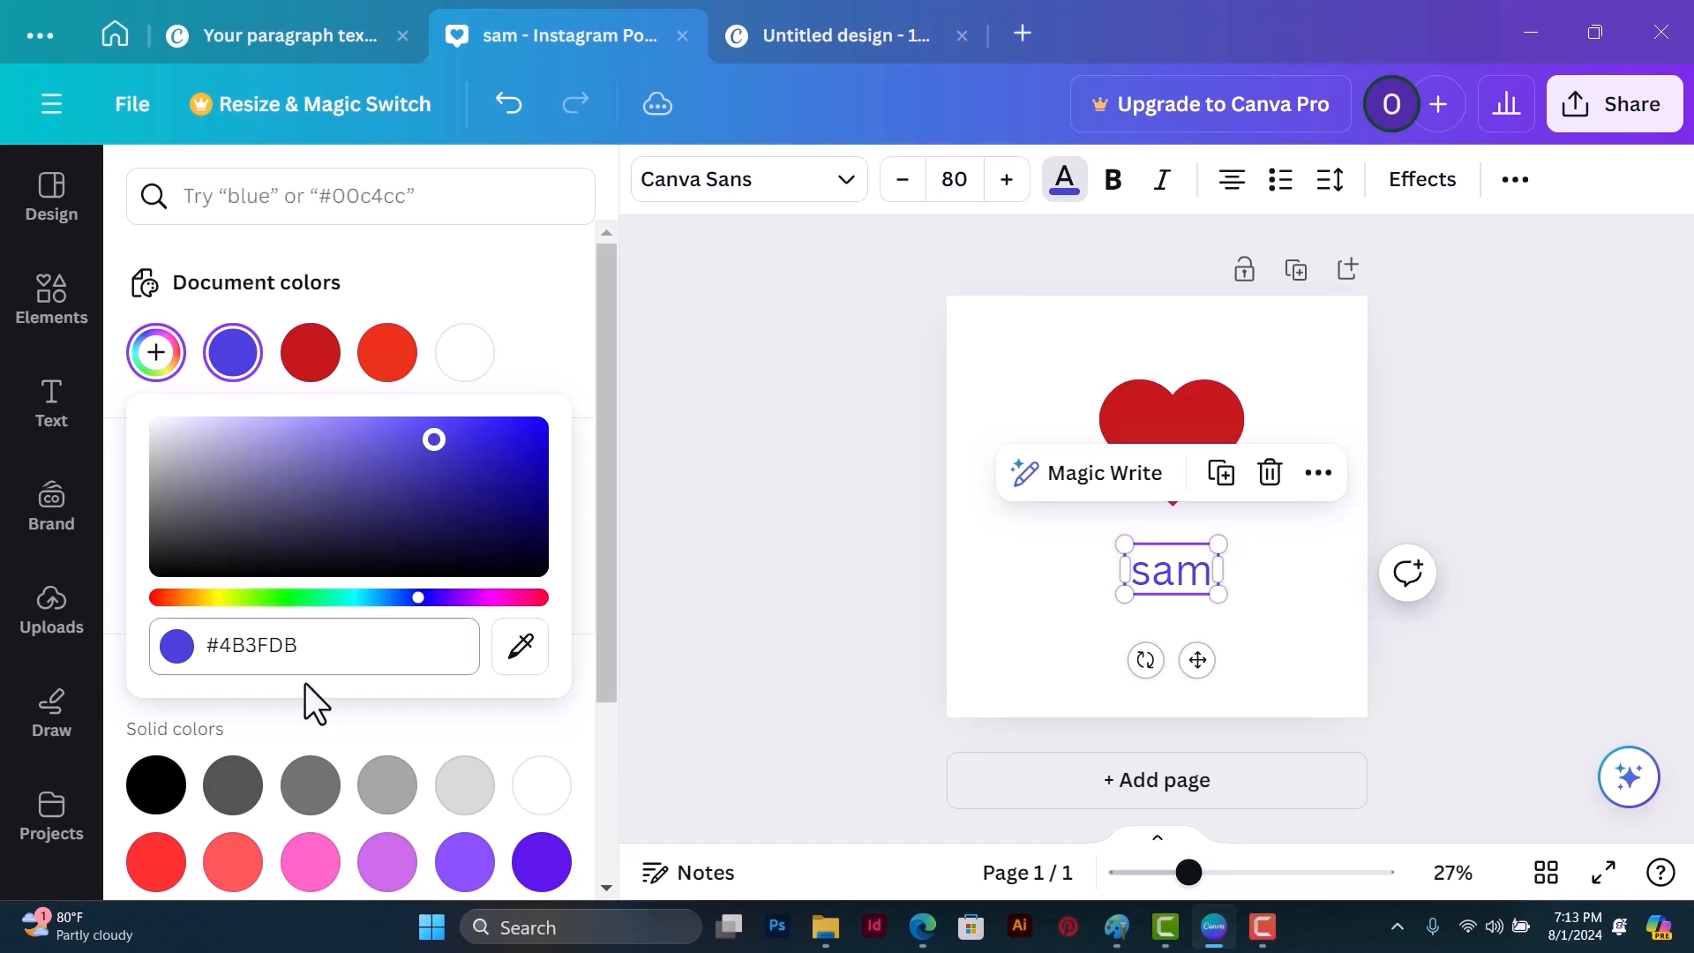
Step: Highlight the text color's hex code, and try the eyedropper for sampling a color from the screen
drag(208, 649, 318, 658)
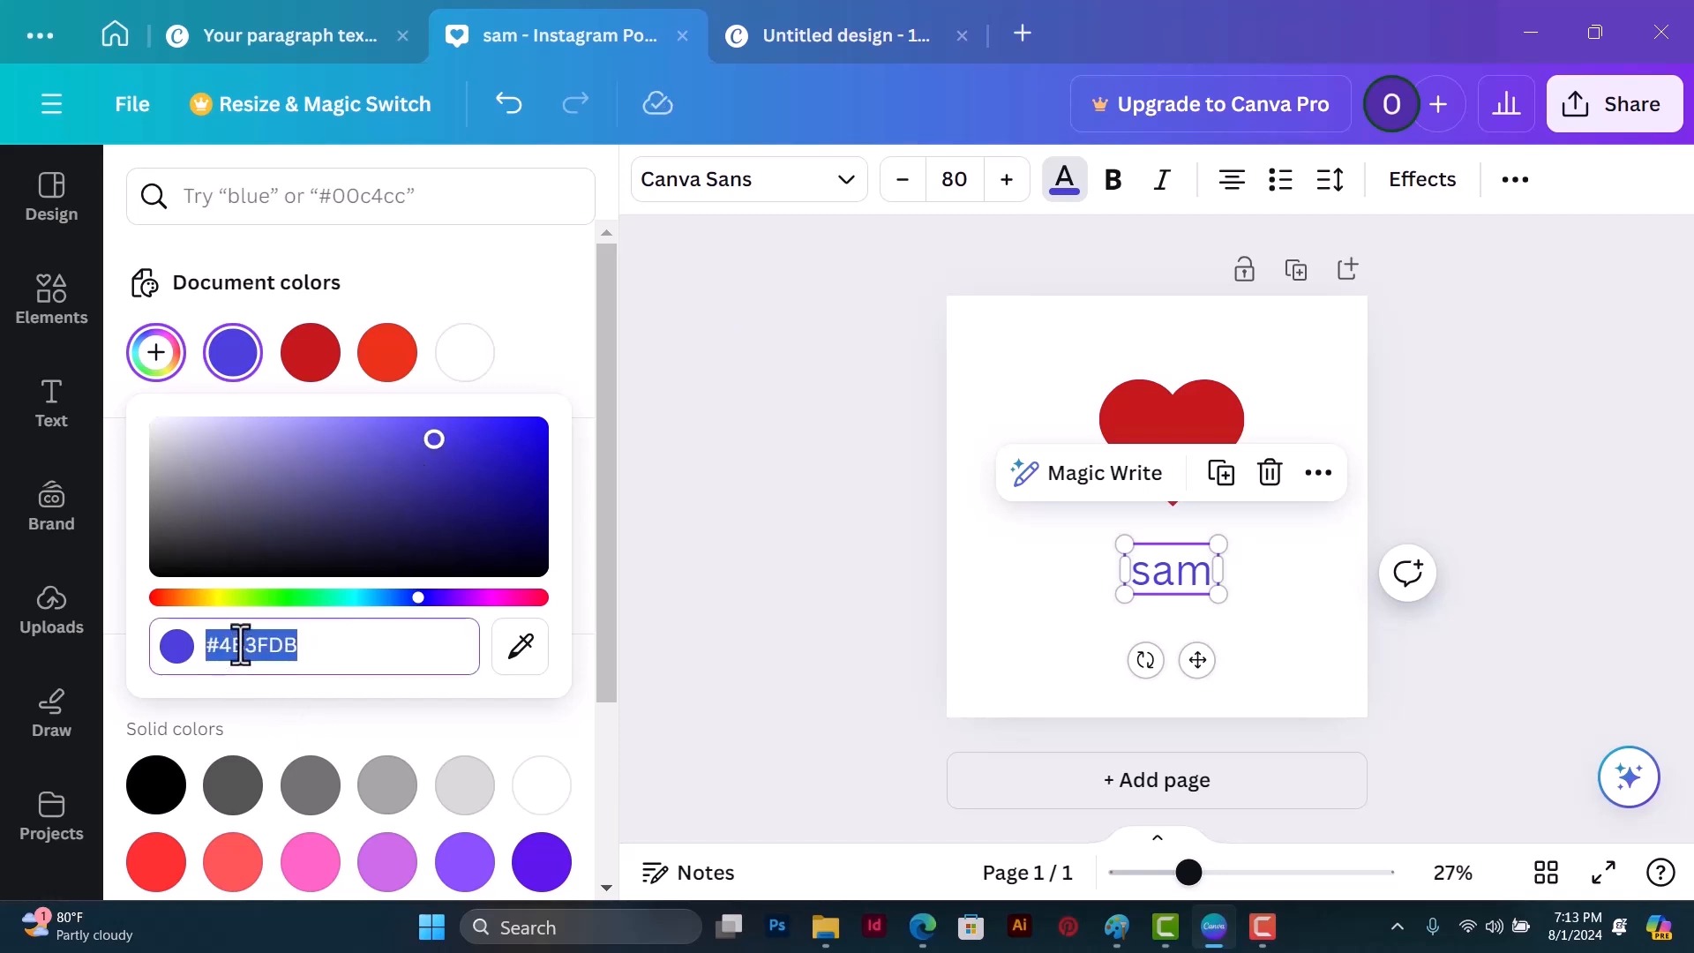
click(301, 651)
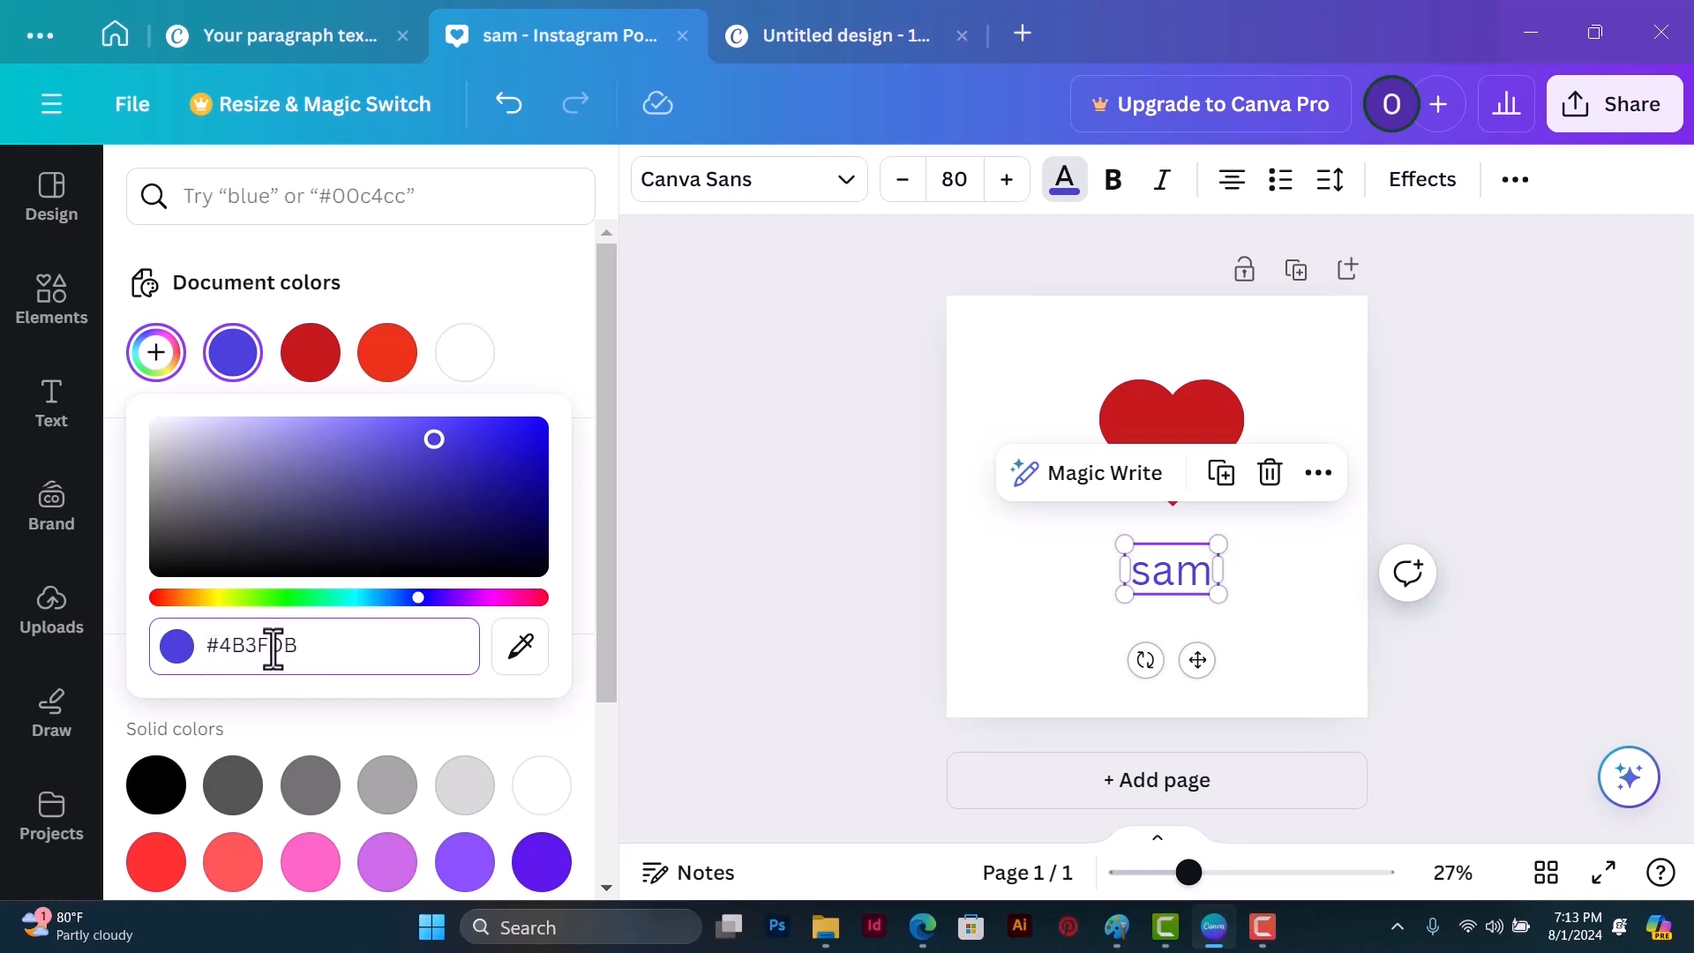
drag(296, 646, 201, 643)
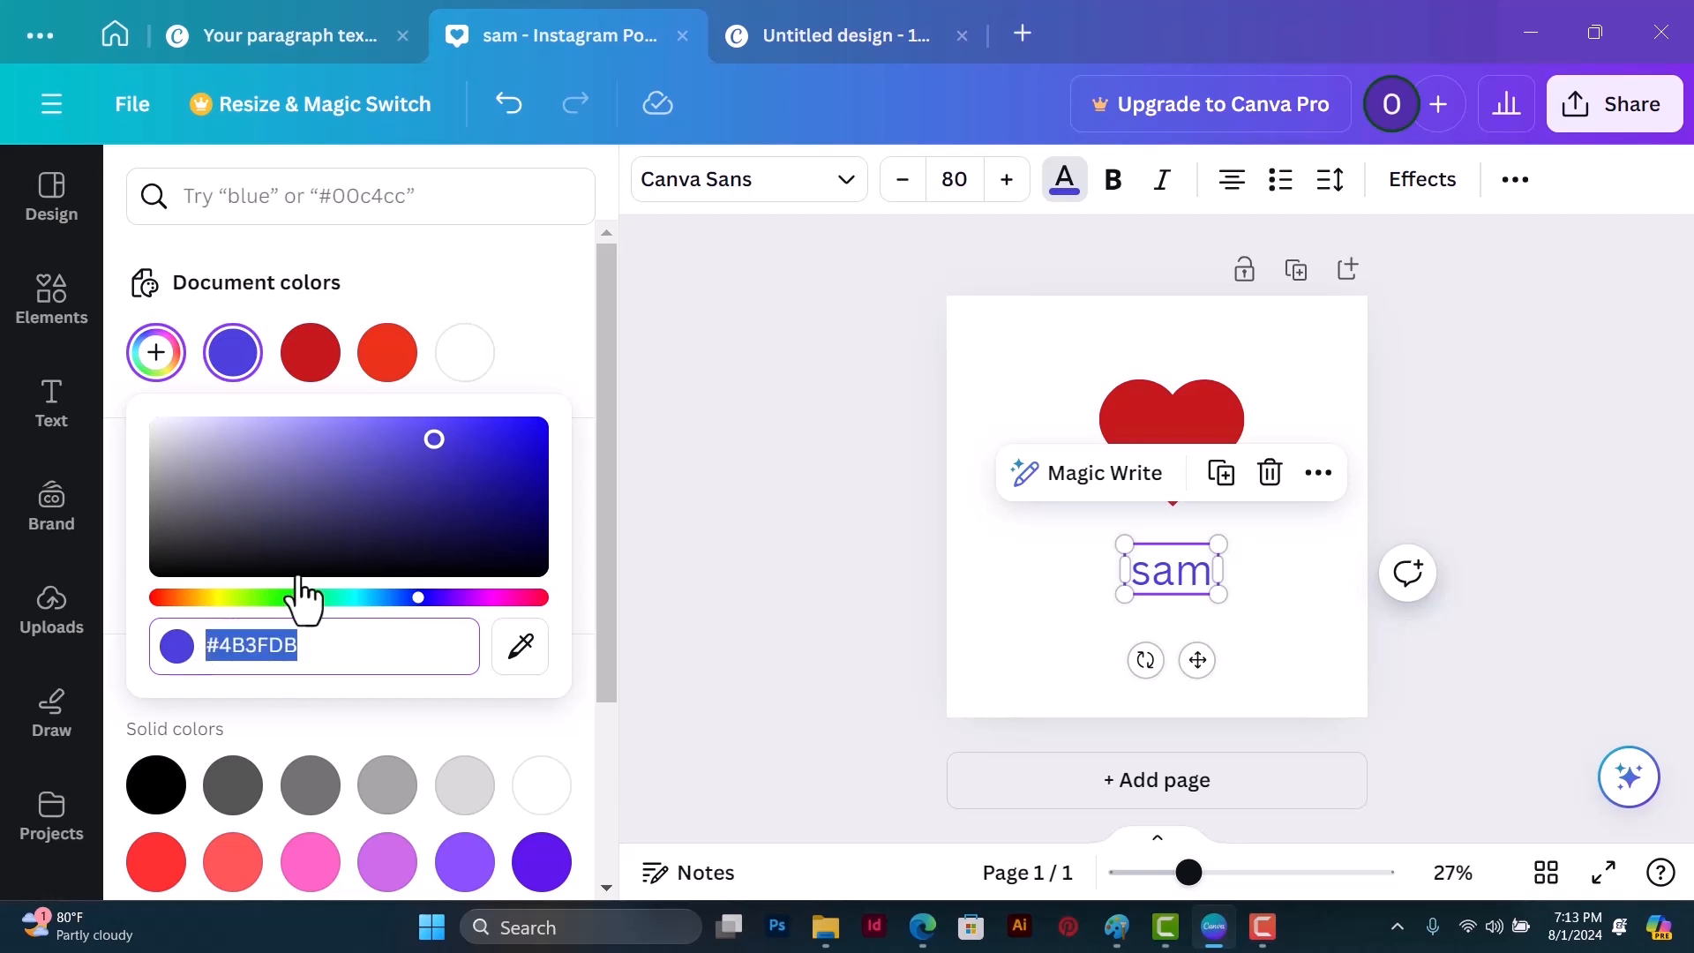
click(522, 651)
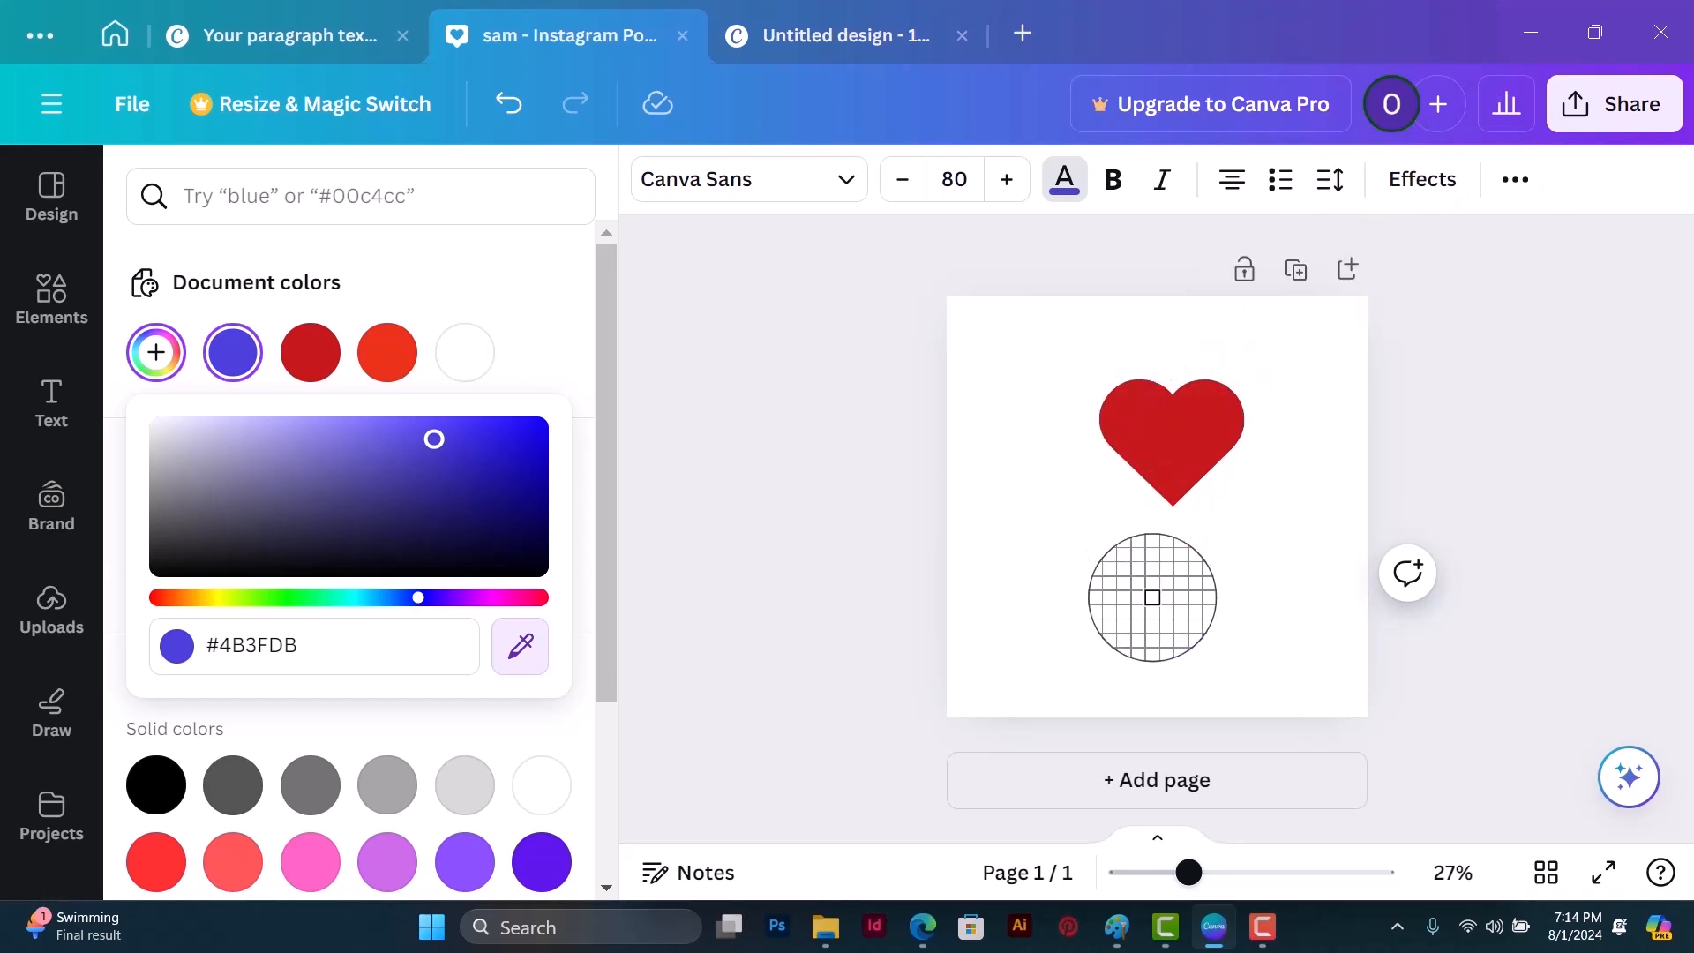
click(1210, 11)
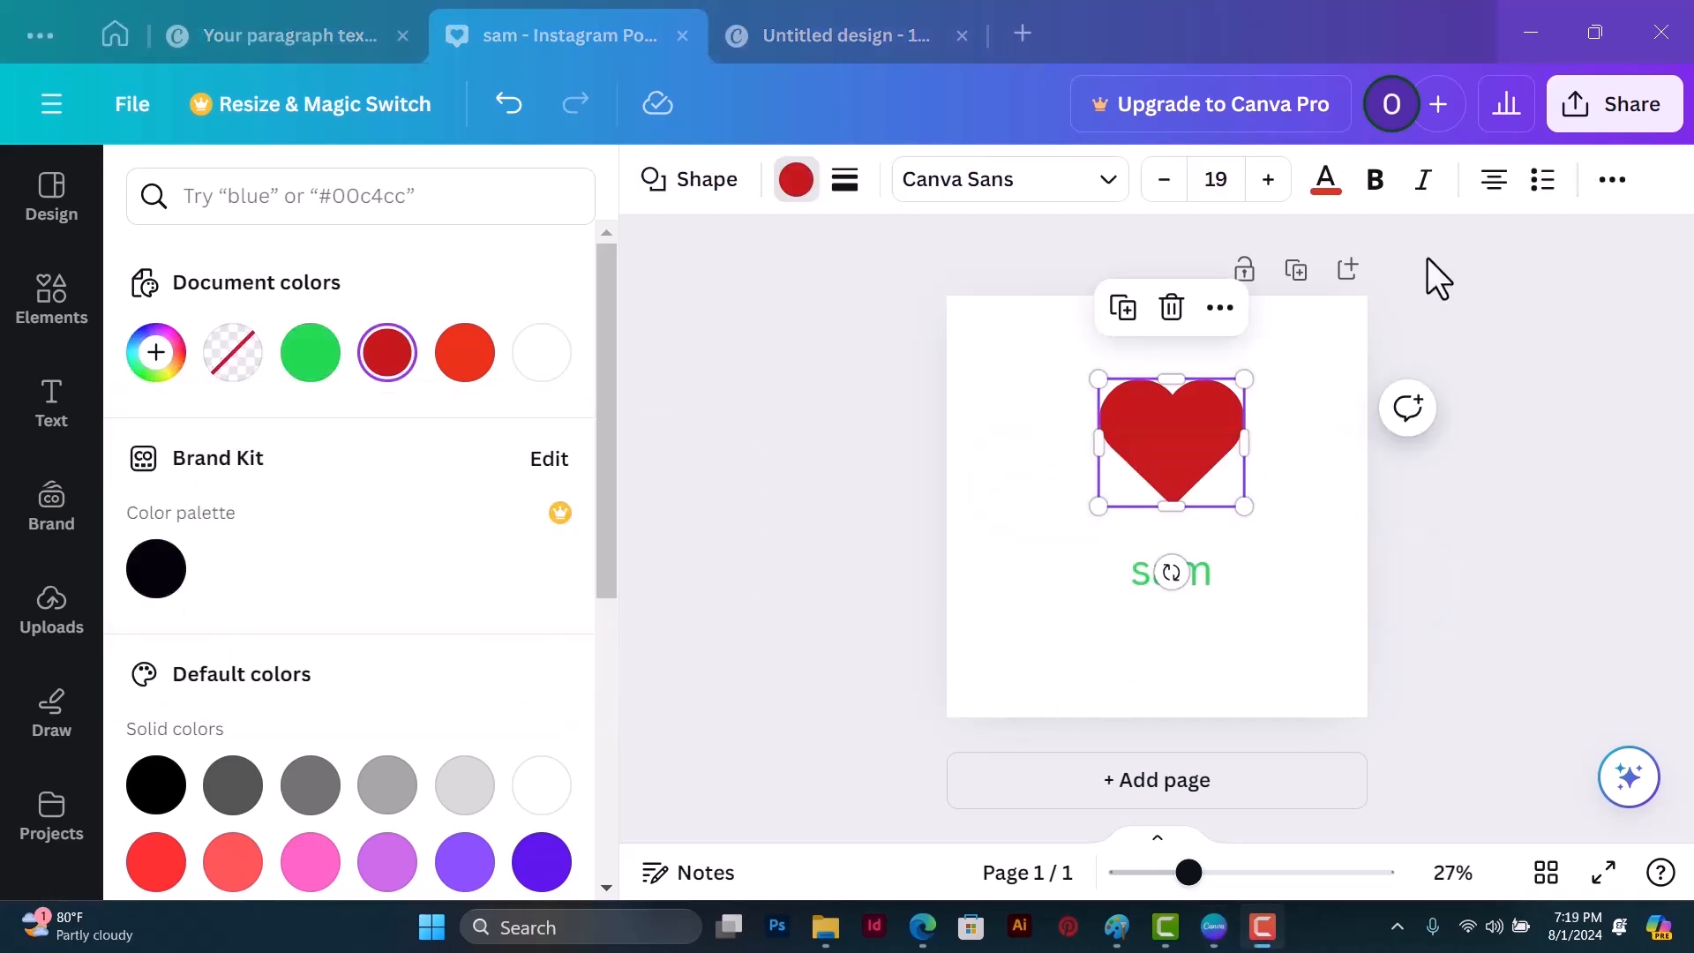
Step: Change the heart shape's fill to a custom solid green, #3D9423
click(796, 181)
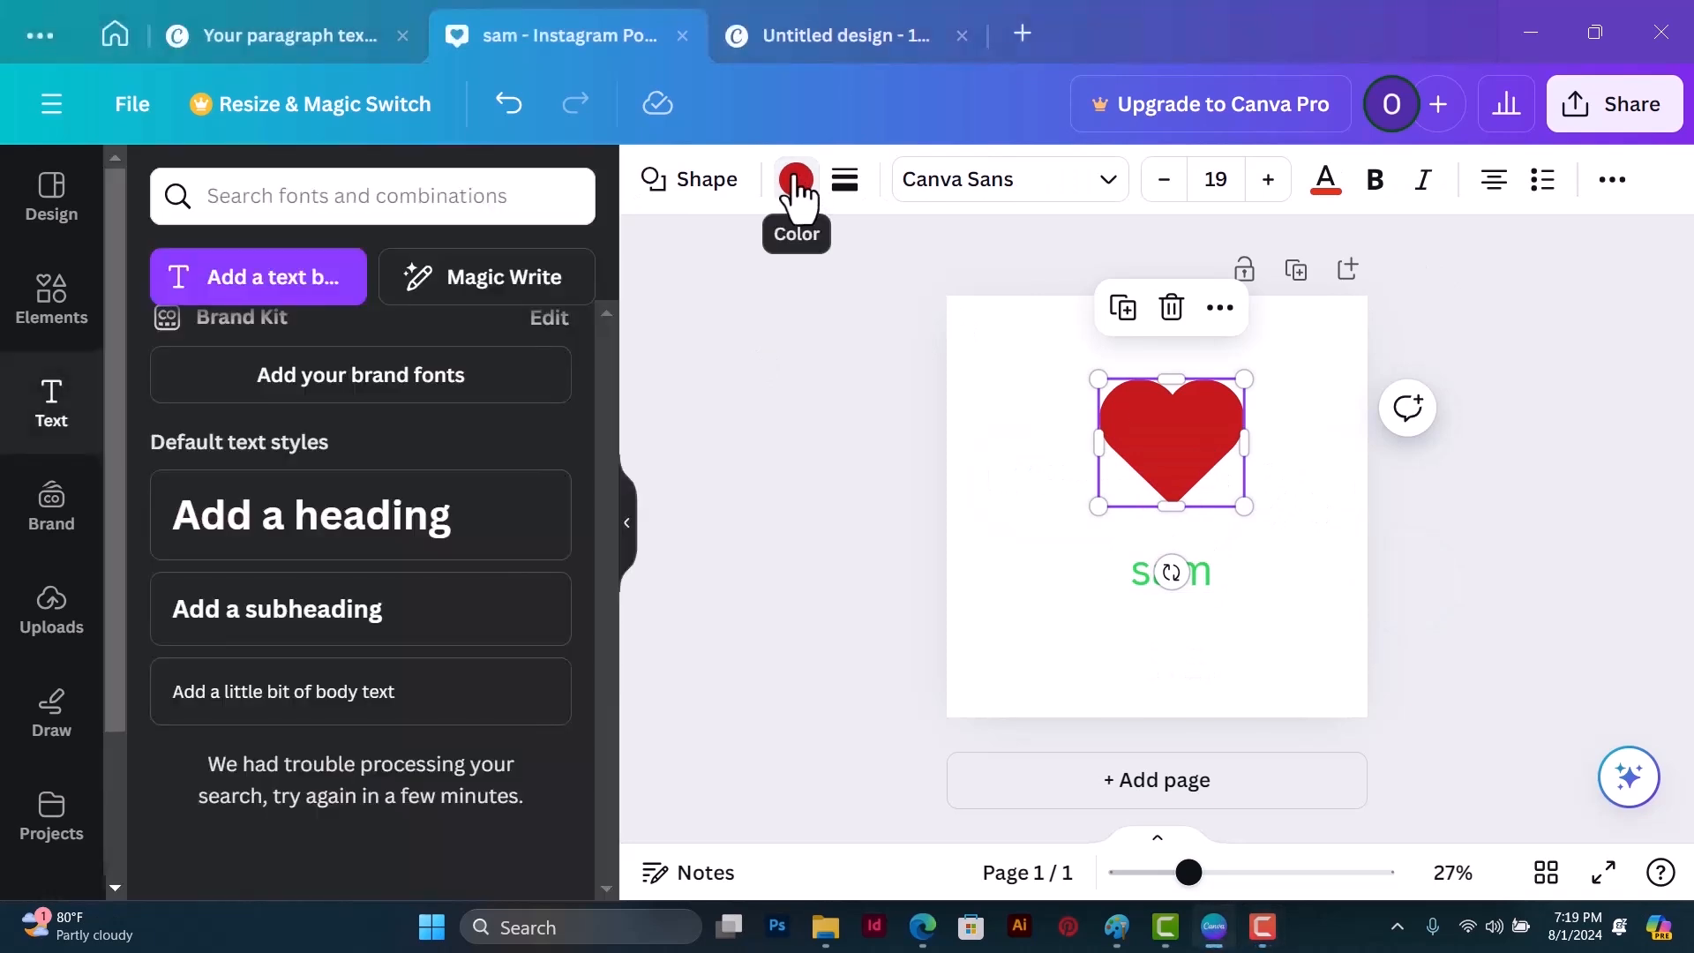
click(795, 181)
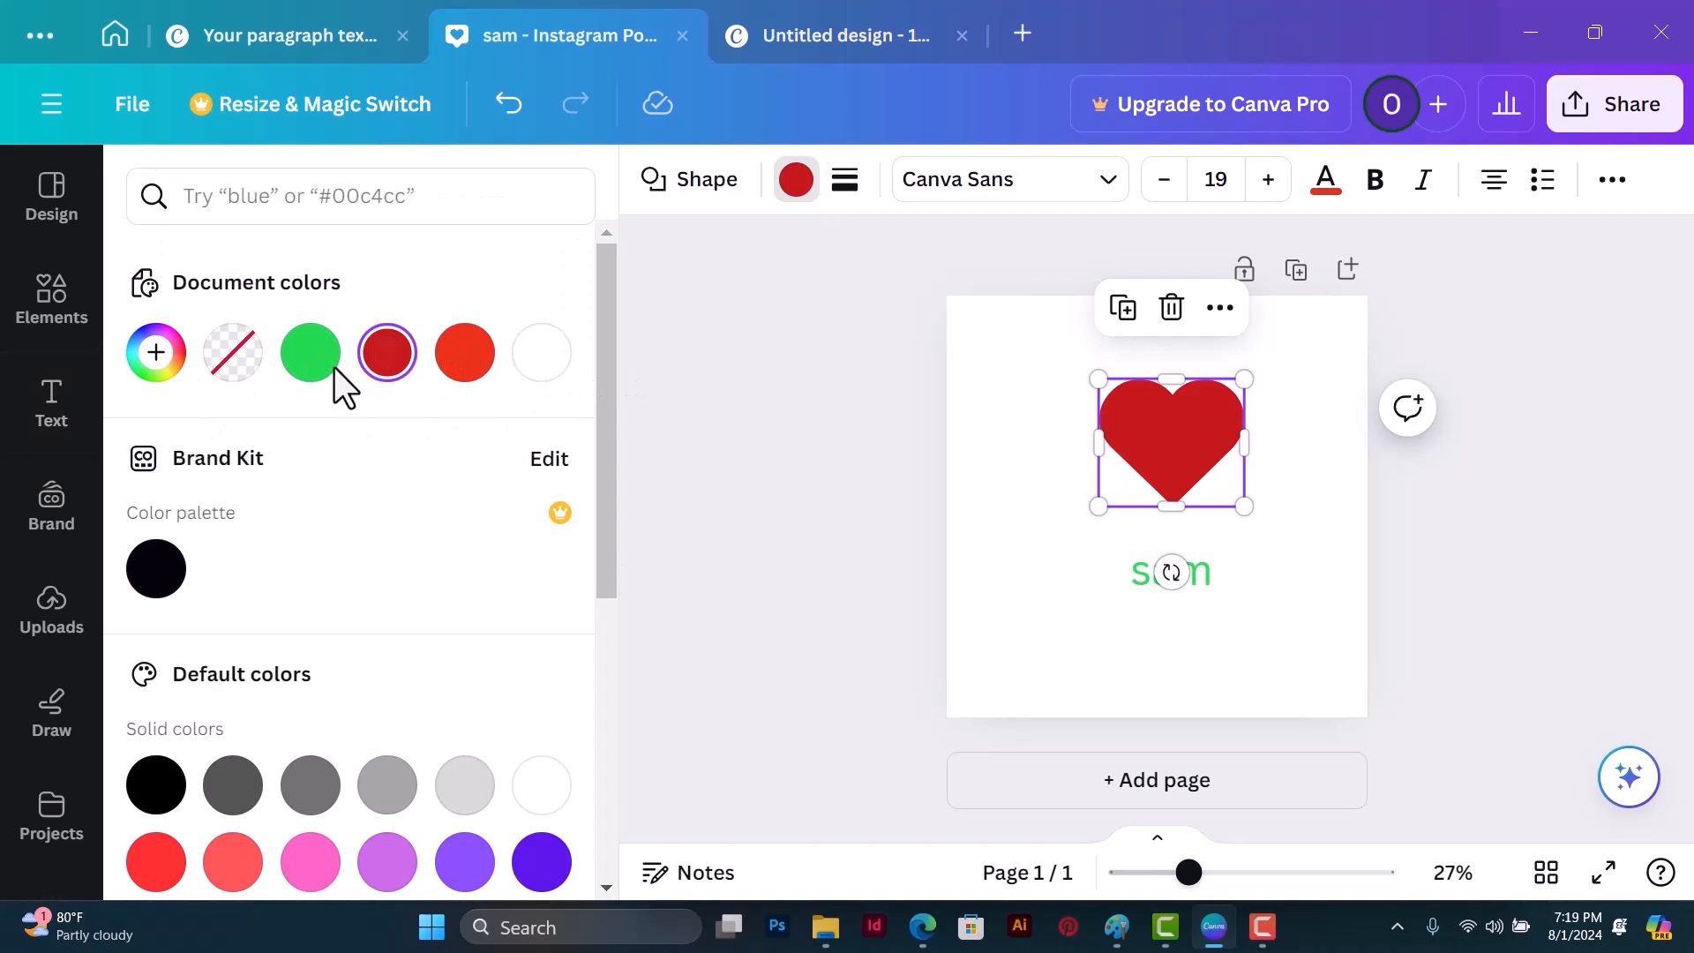
click(159, 355)
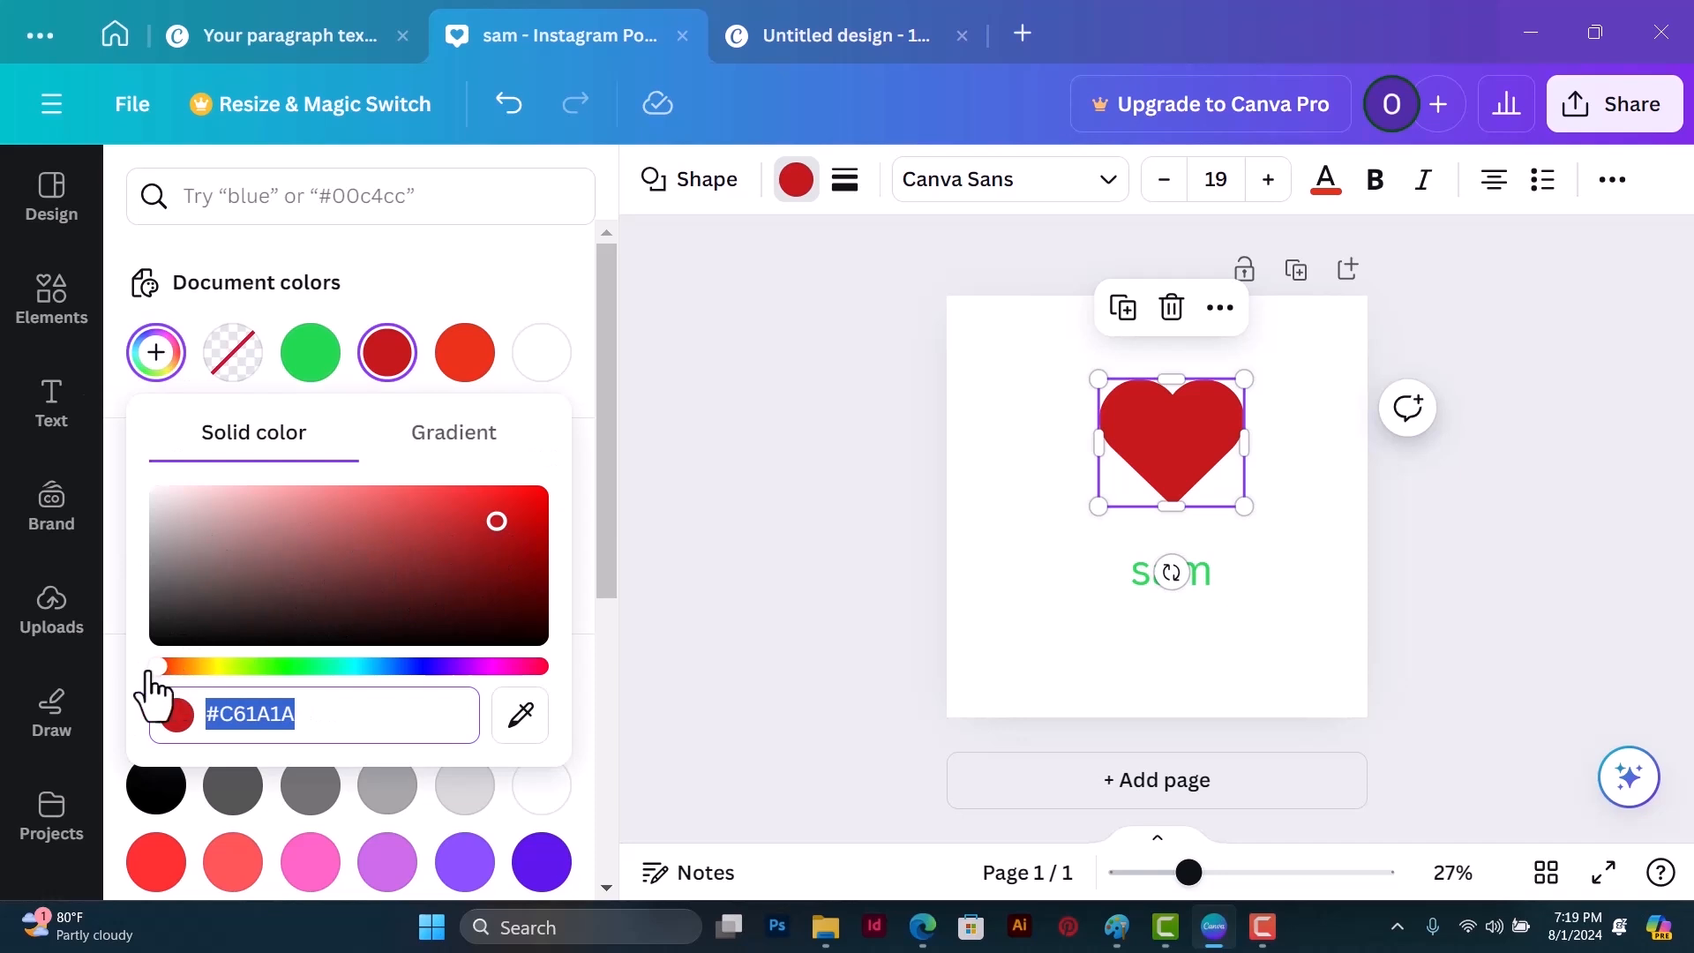
drag(160, 669, 271, 667)
drag(499, 527, 456, 552)
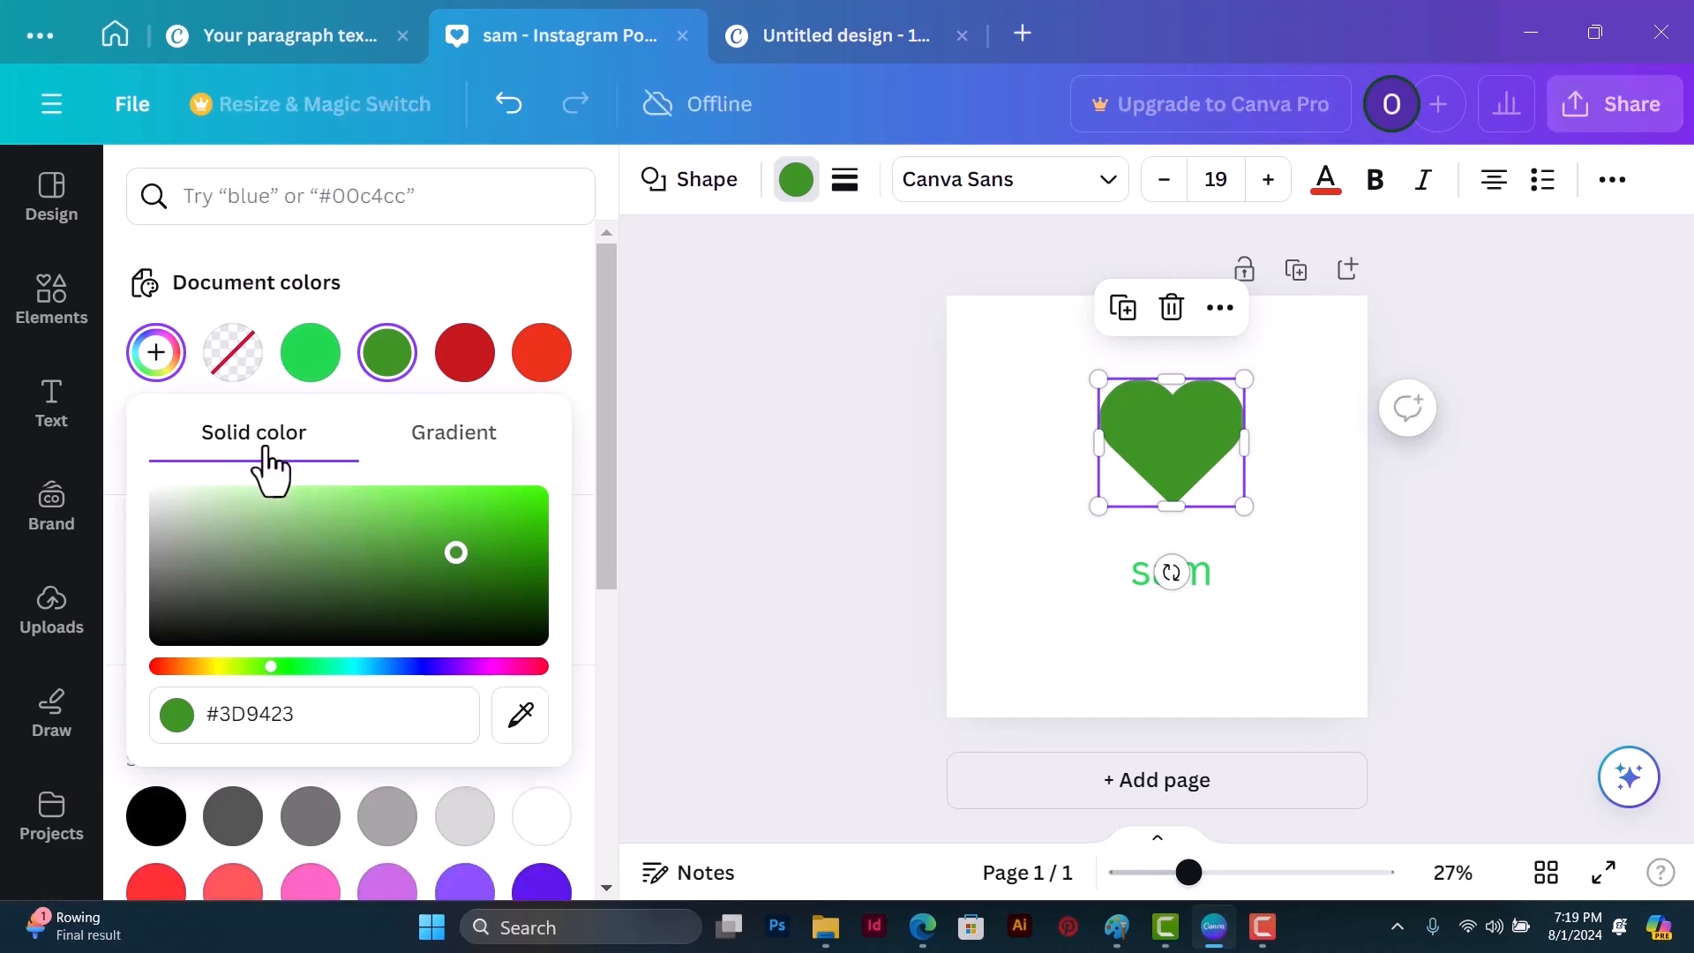
Step: Try a gradient fill on the heart, return it to a solid fill and darken the green to #2E8215
click(445, 463)
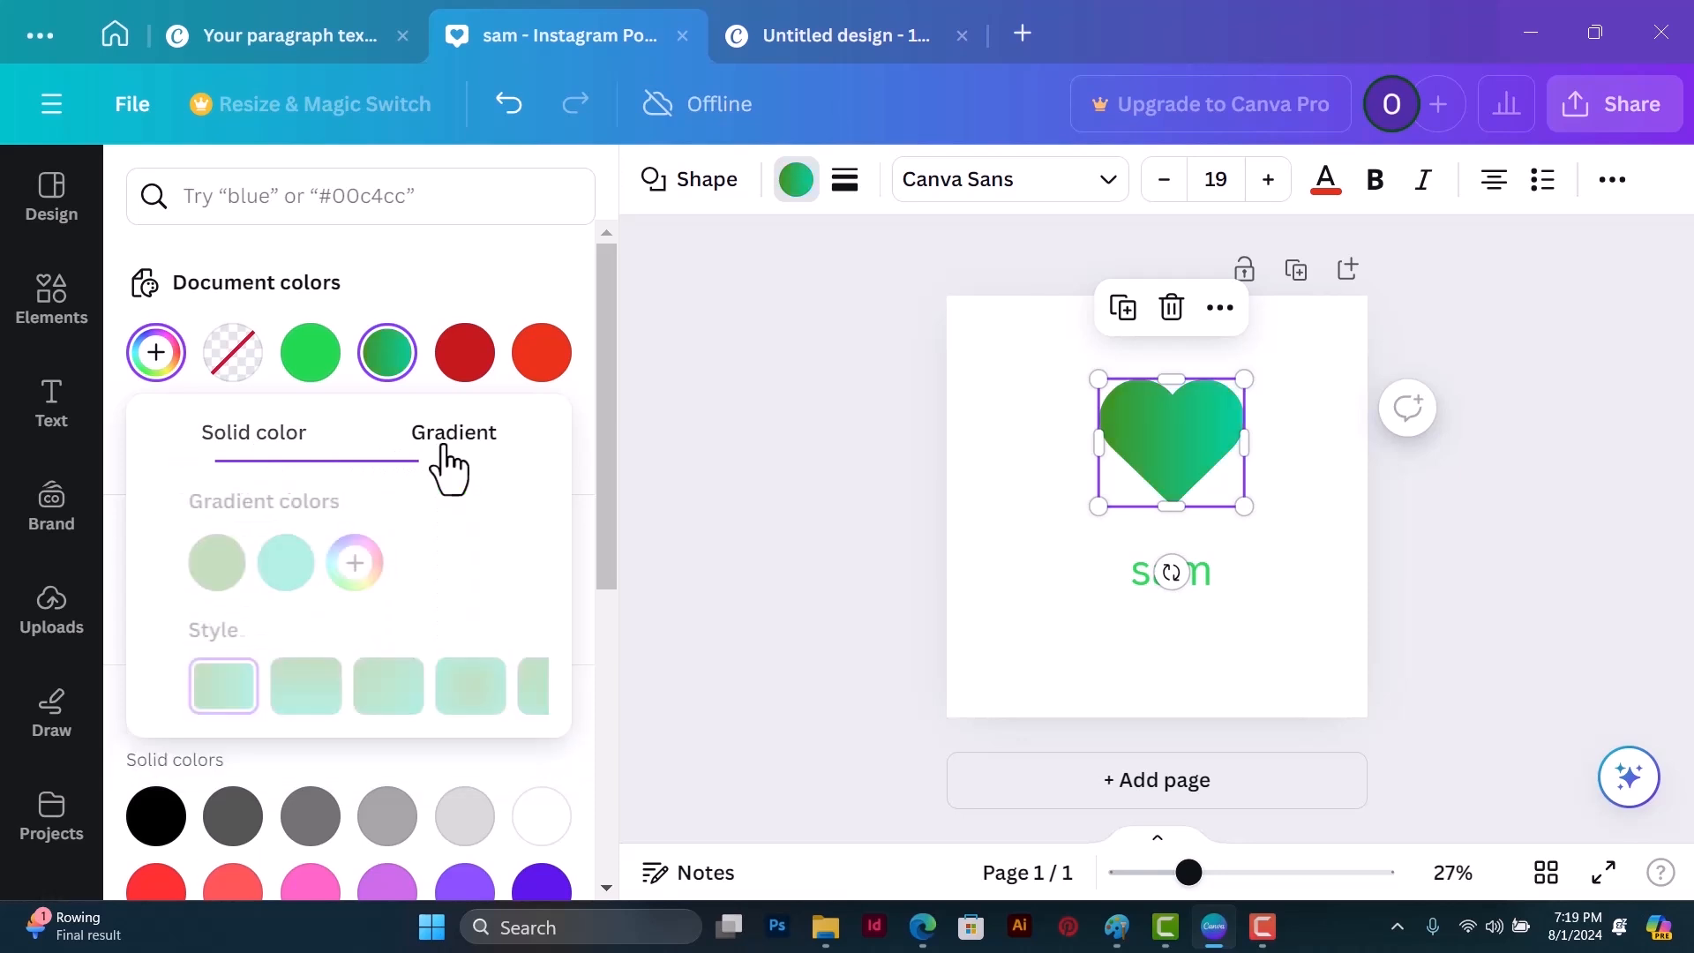
click(258, 462)
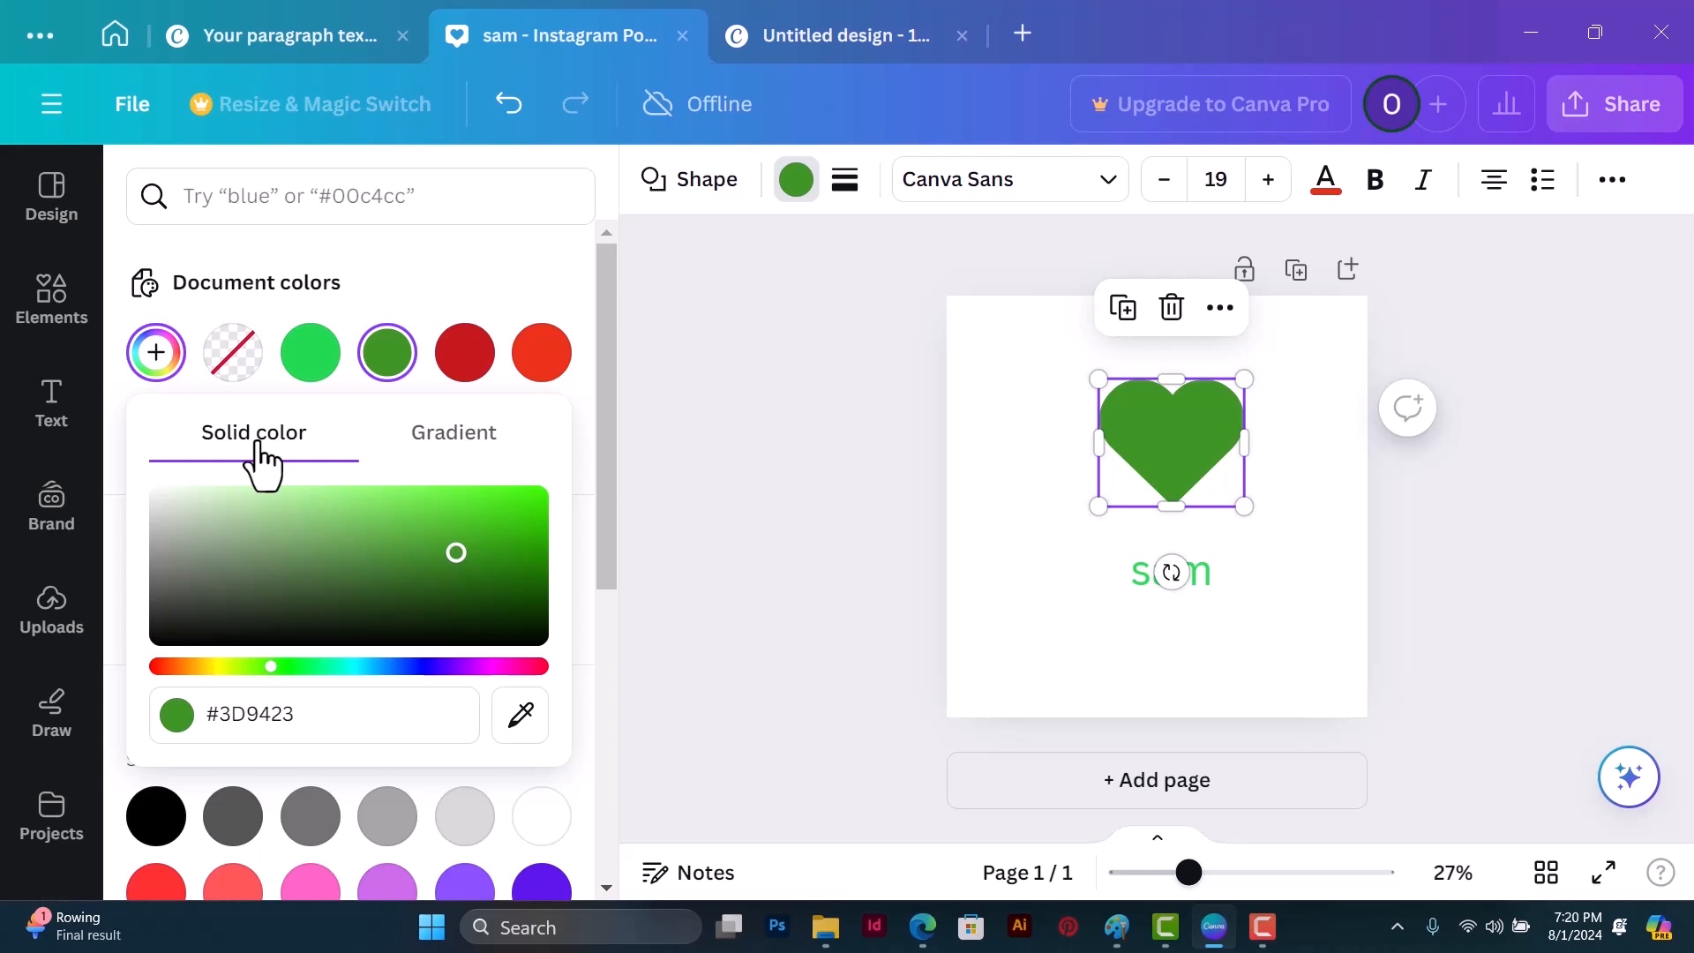
mouse_move(456, 552)
mouse_down()
mouse_move(498, 577)
mouse_move(495, 546)
mouse_move(485, 563)
mouse_up()
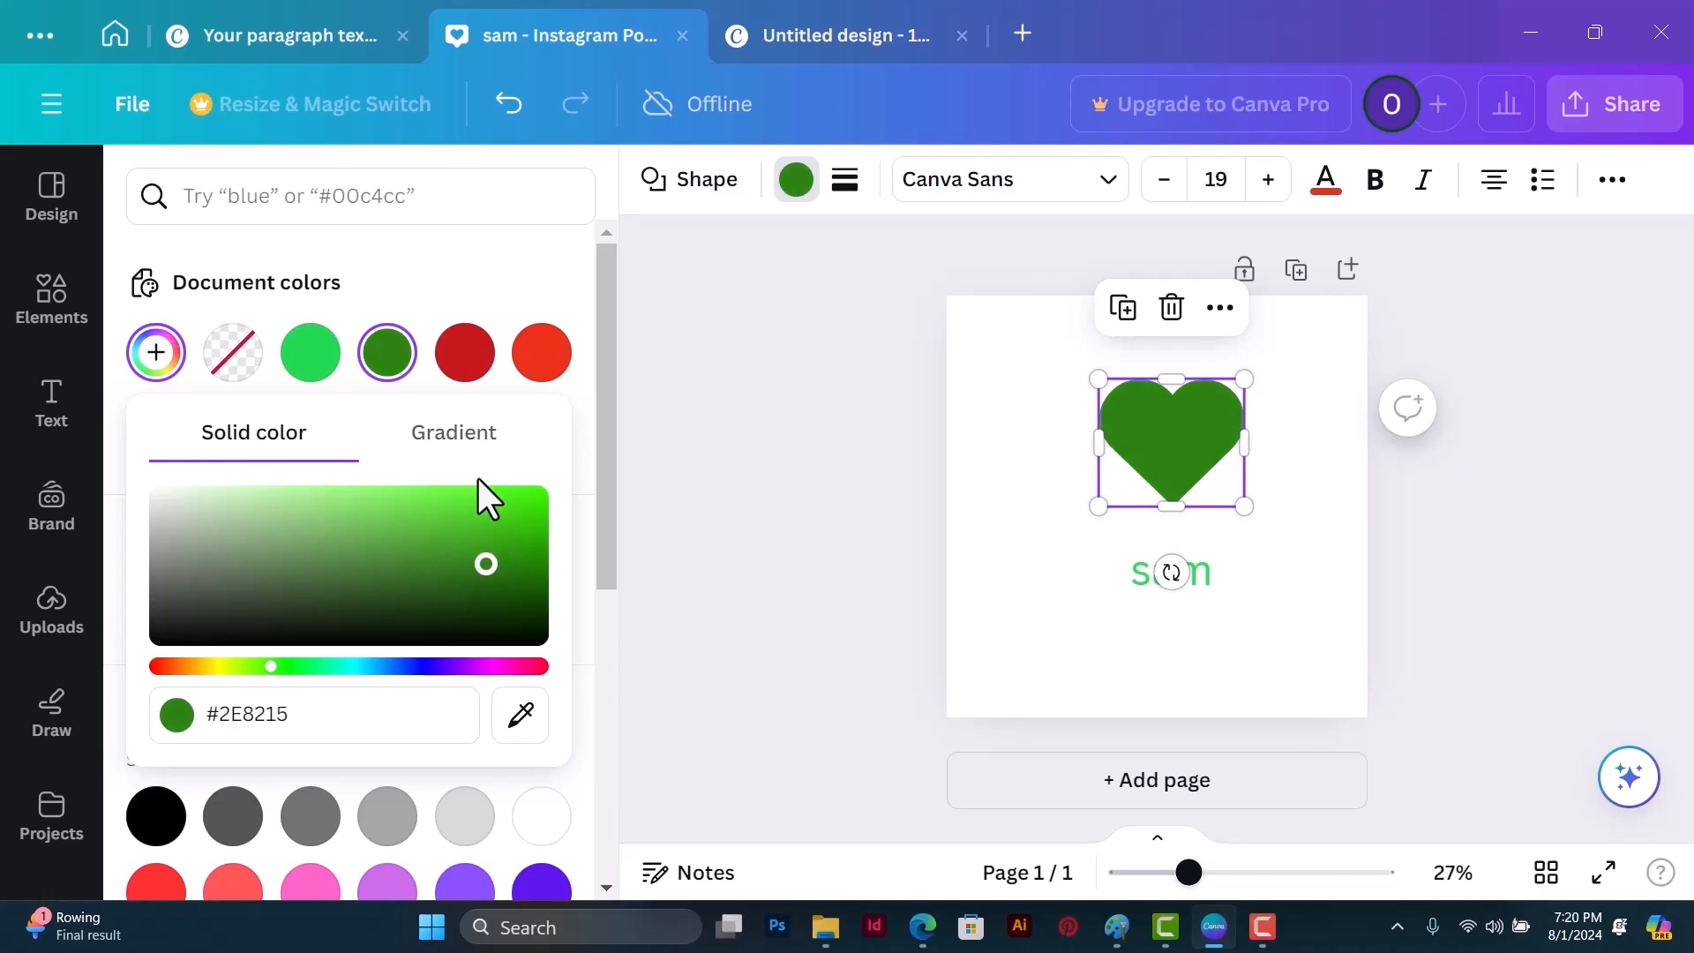
Step: Give the heart a horizontal linear gradient fill and change its first gradient color to purple #521582
click(474, 450)
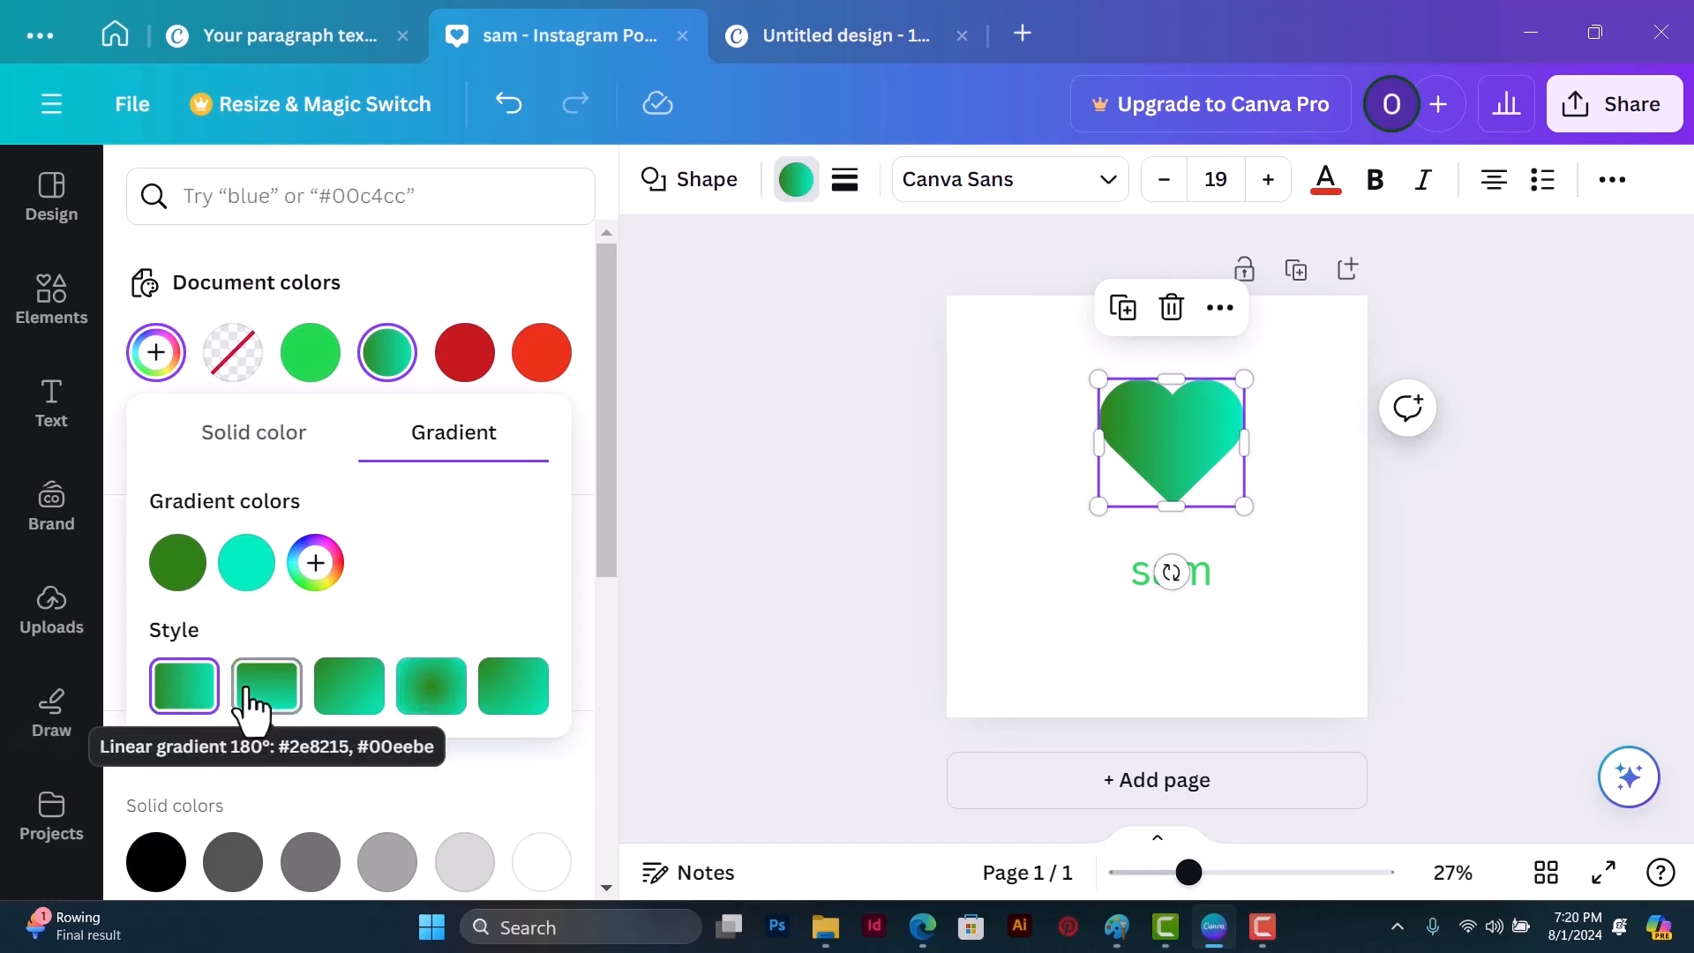
click(177, 689)
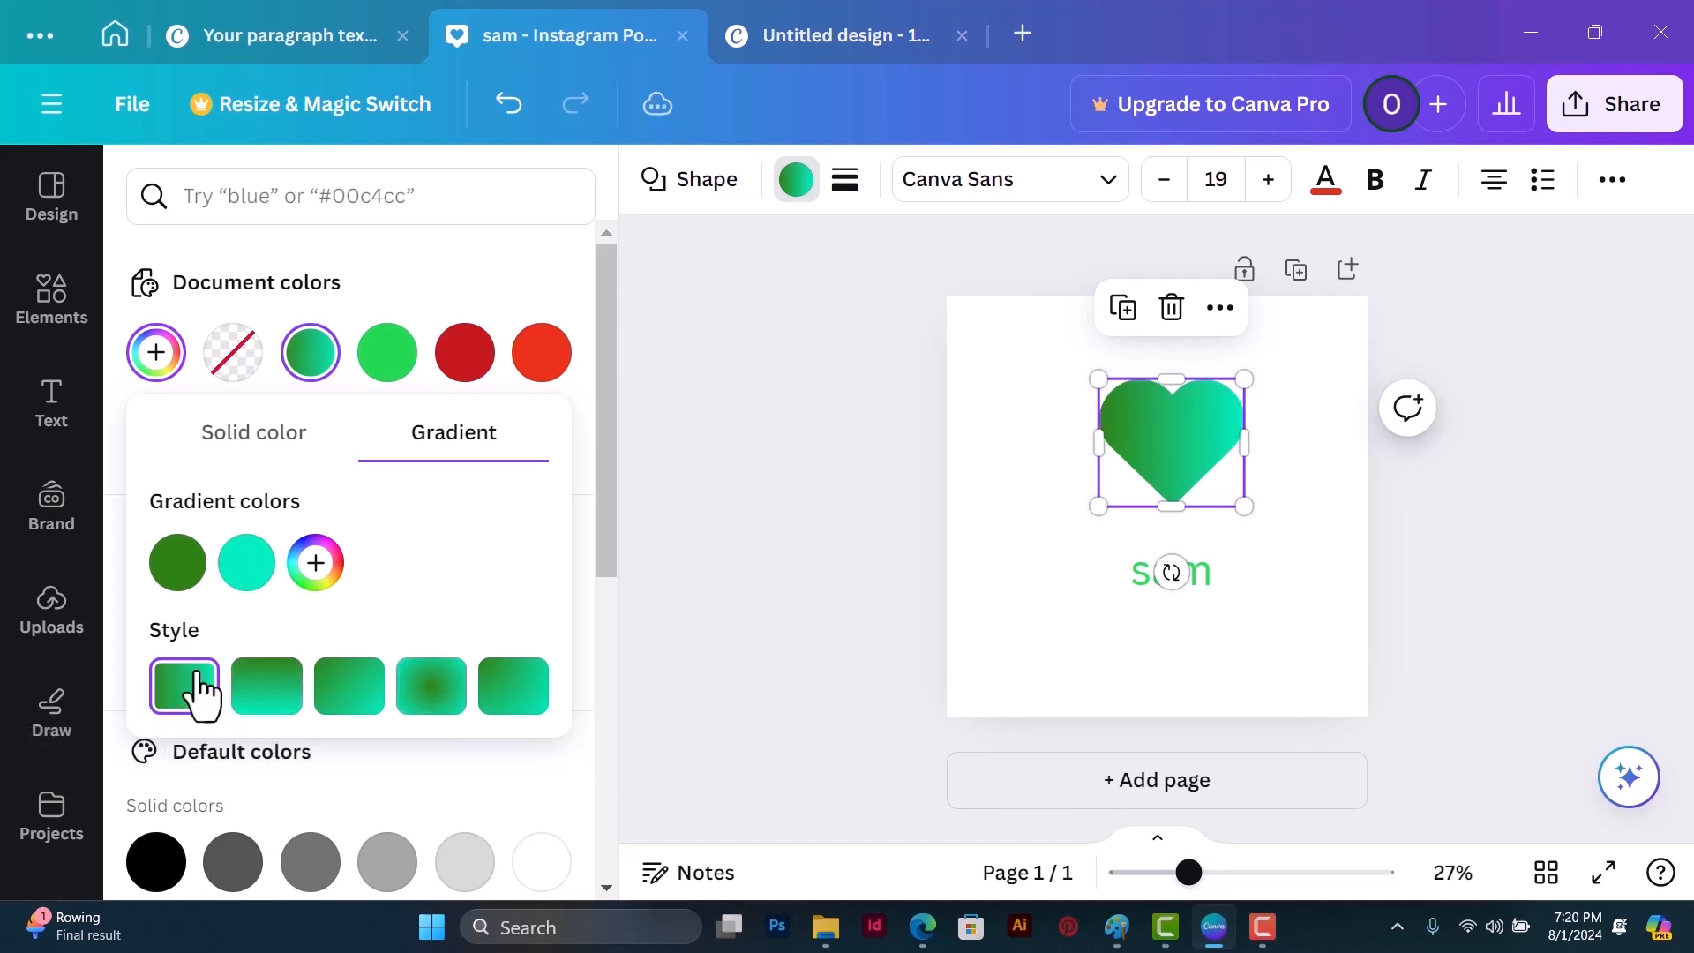
click(178, 564)
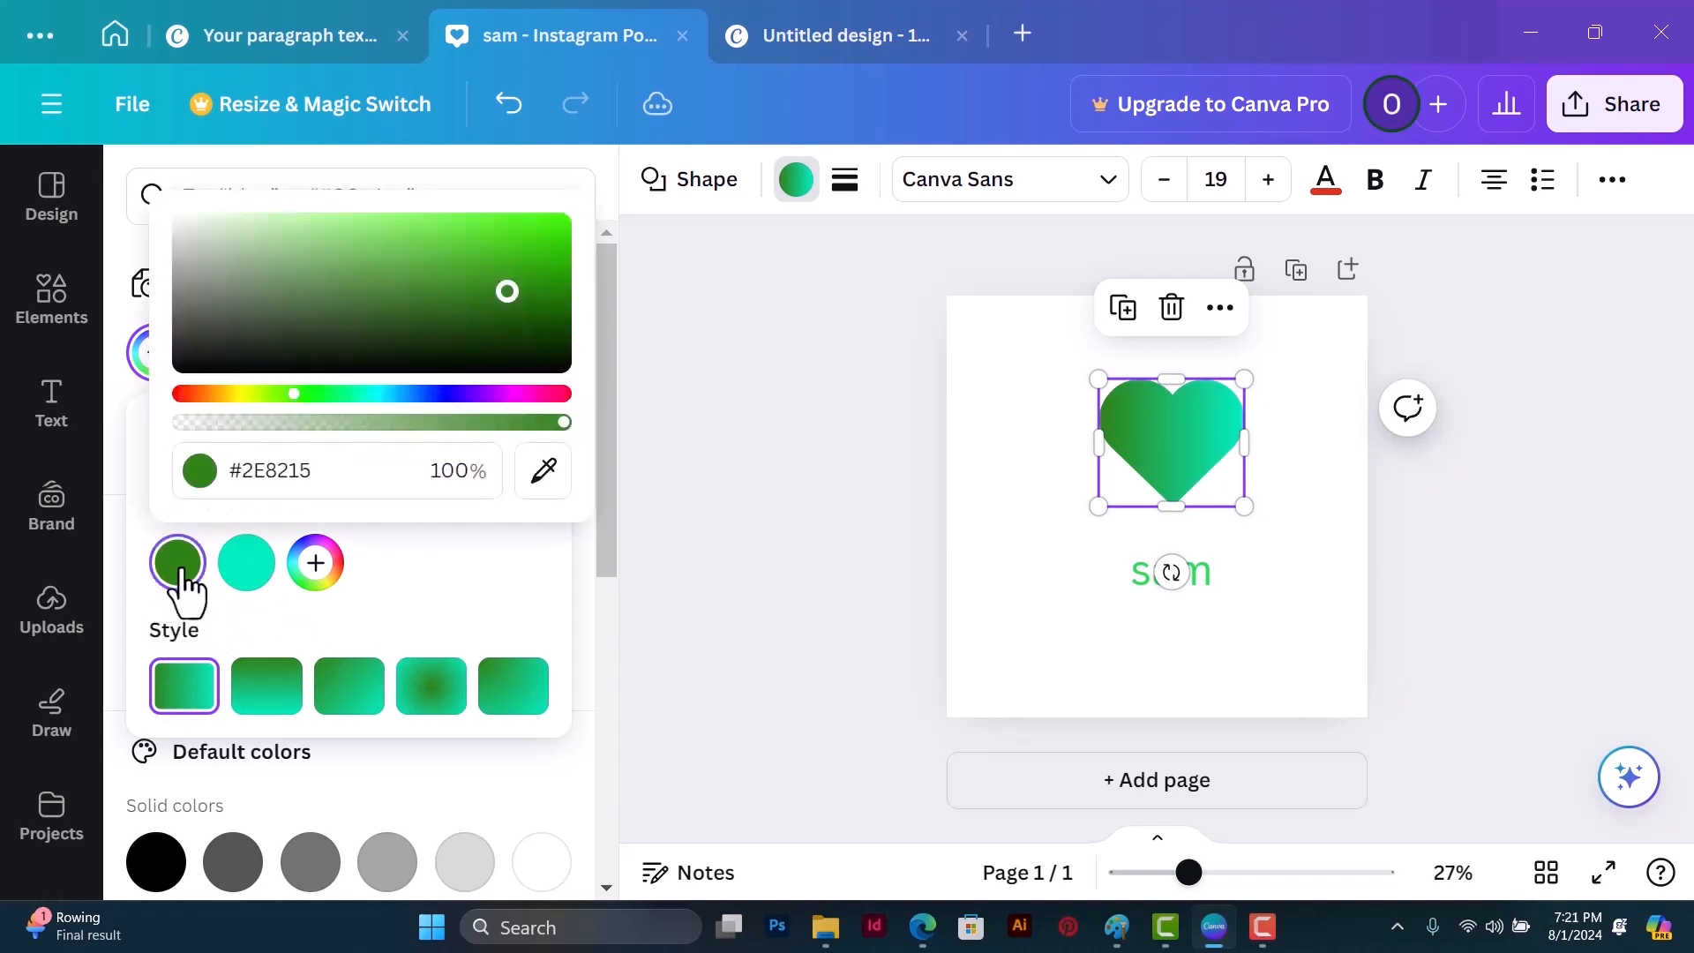
click(468, 393)
drag(469, 399, 474, 397)
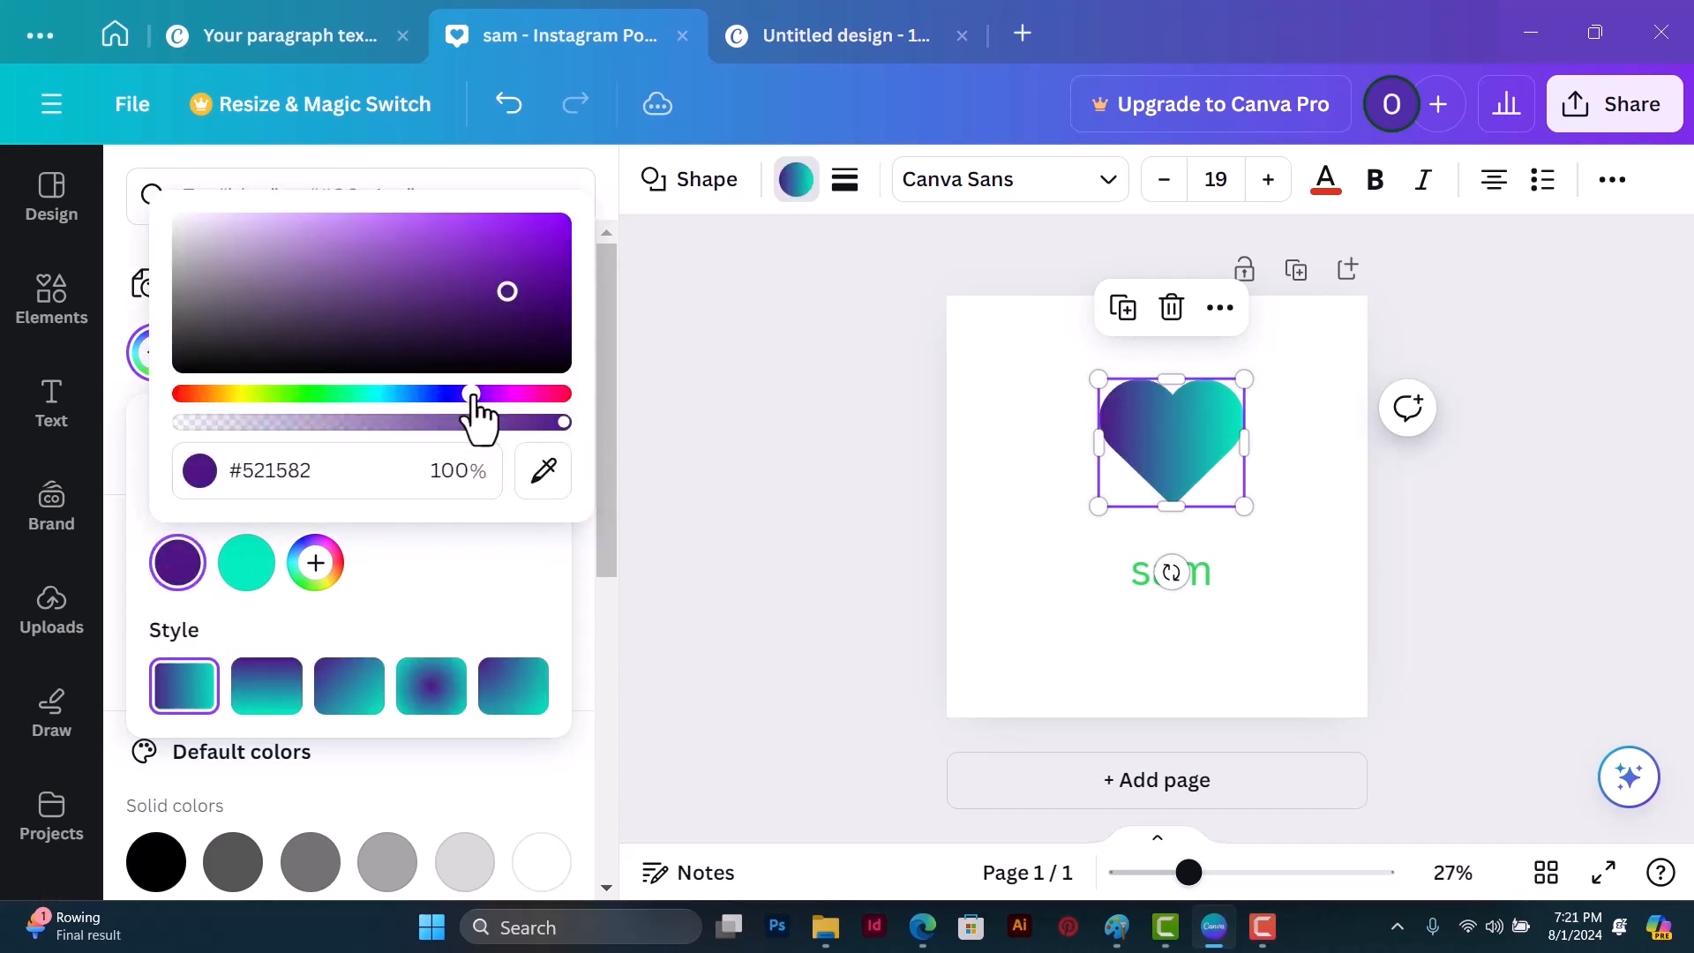
click(530, 548)
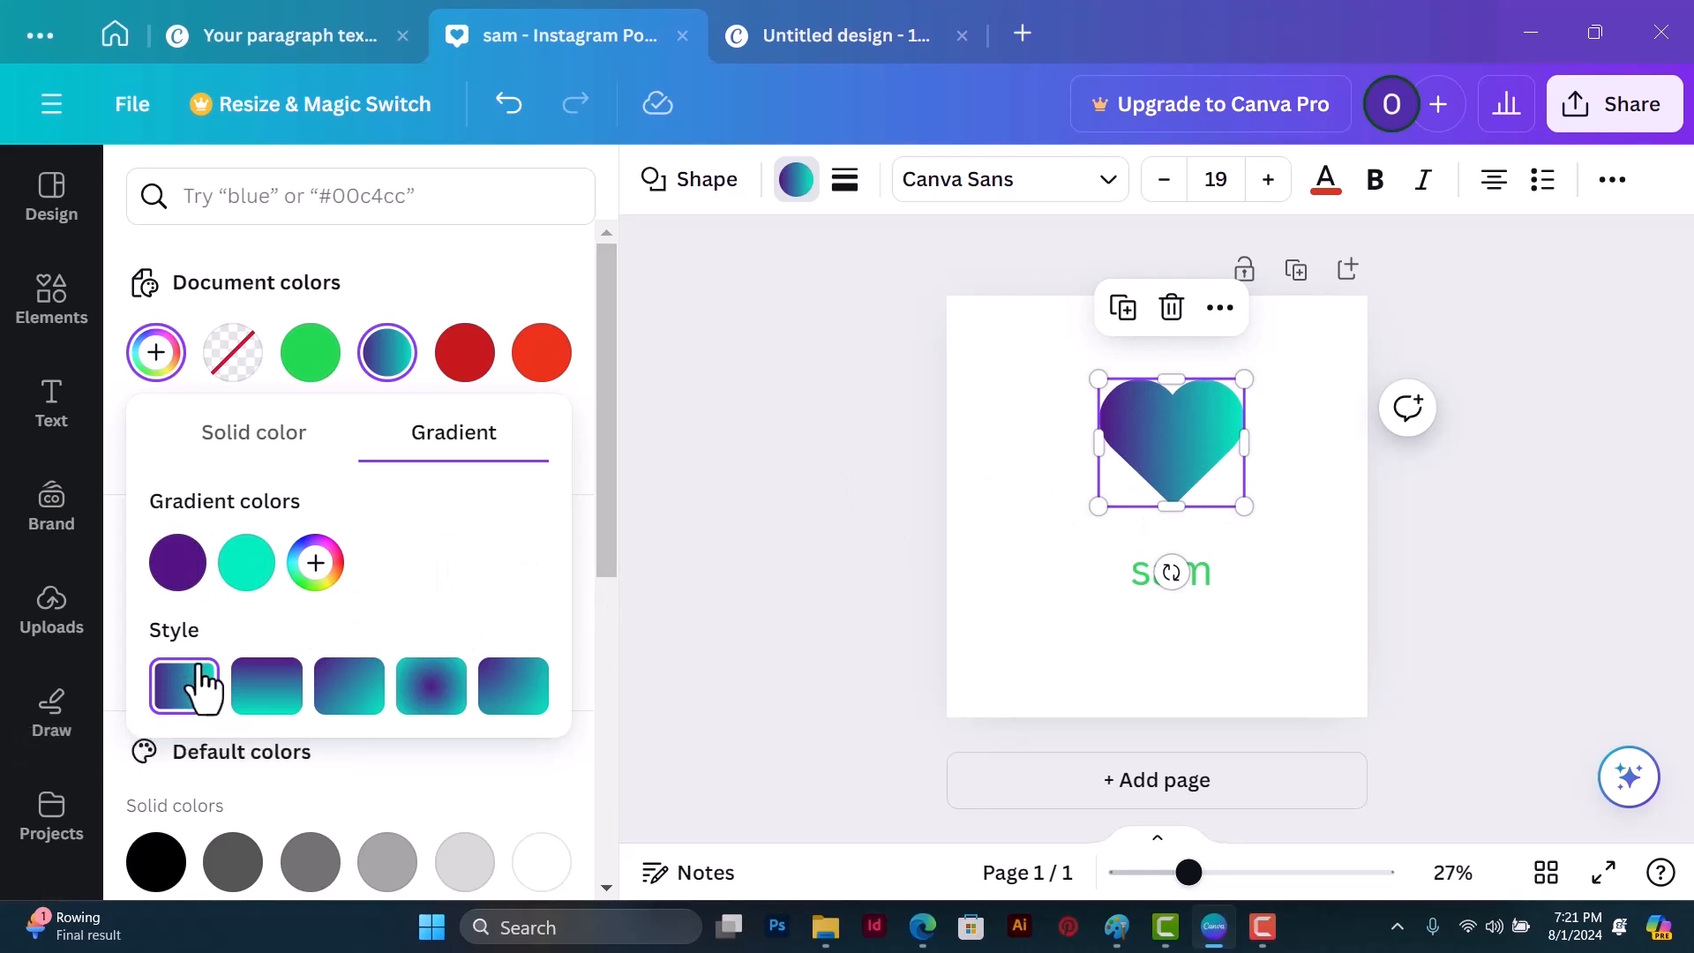
Step: Try the heart's 135° linear, radial and horizontal gradient styles, and apply the 180° linear gradient
click(266, 686)
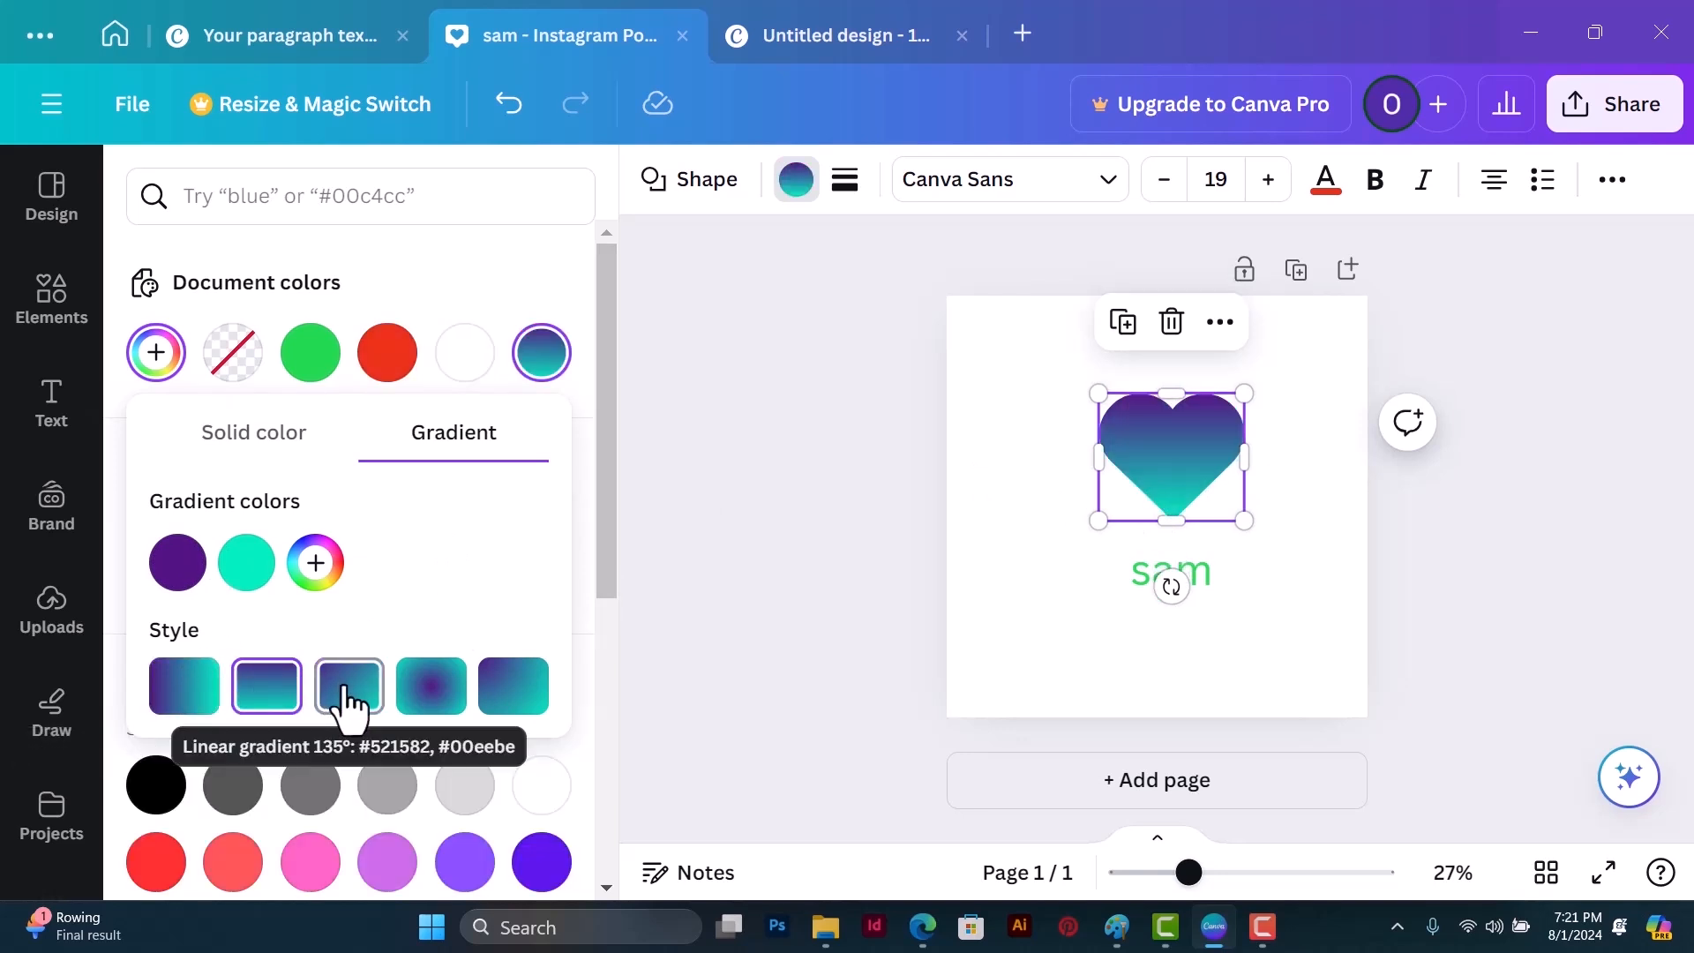
click(349, 701)
click(424, 705)
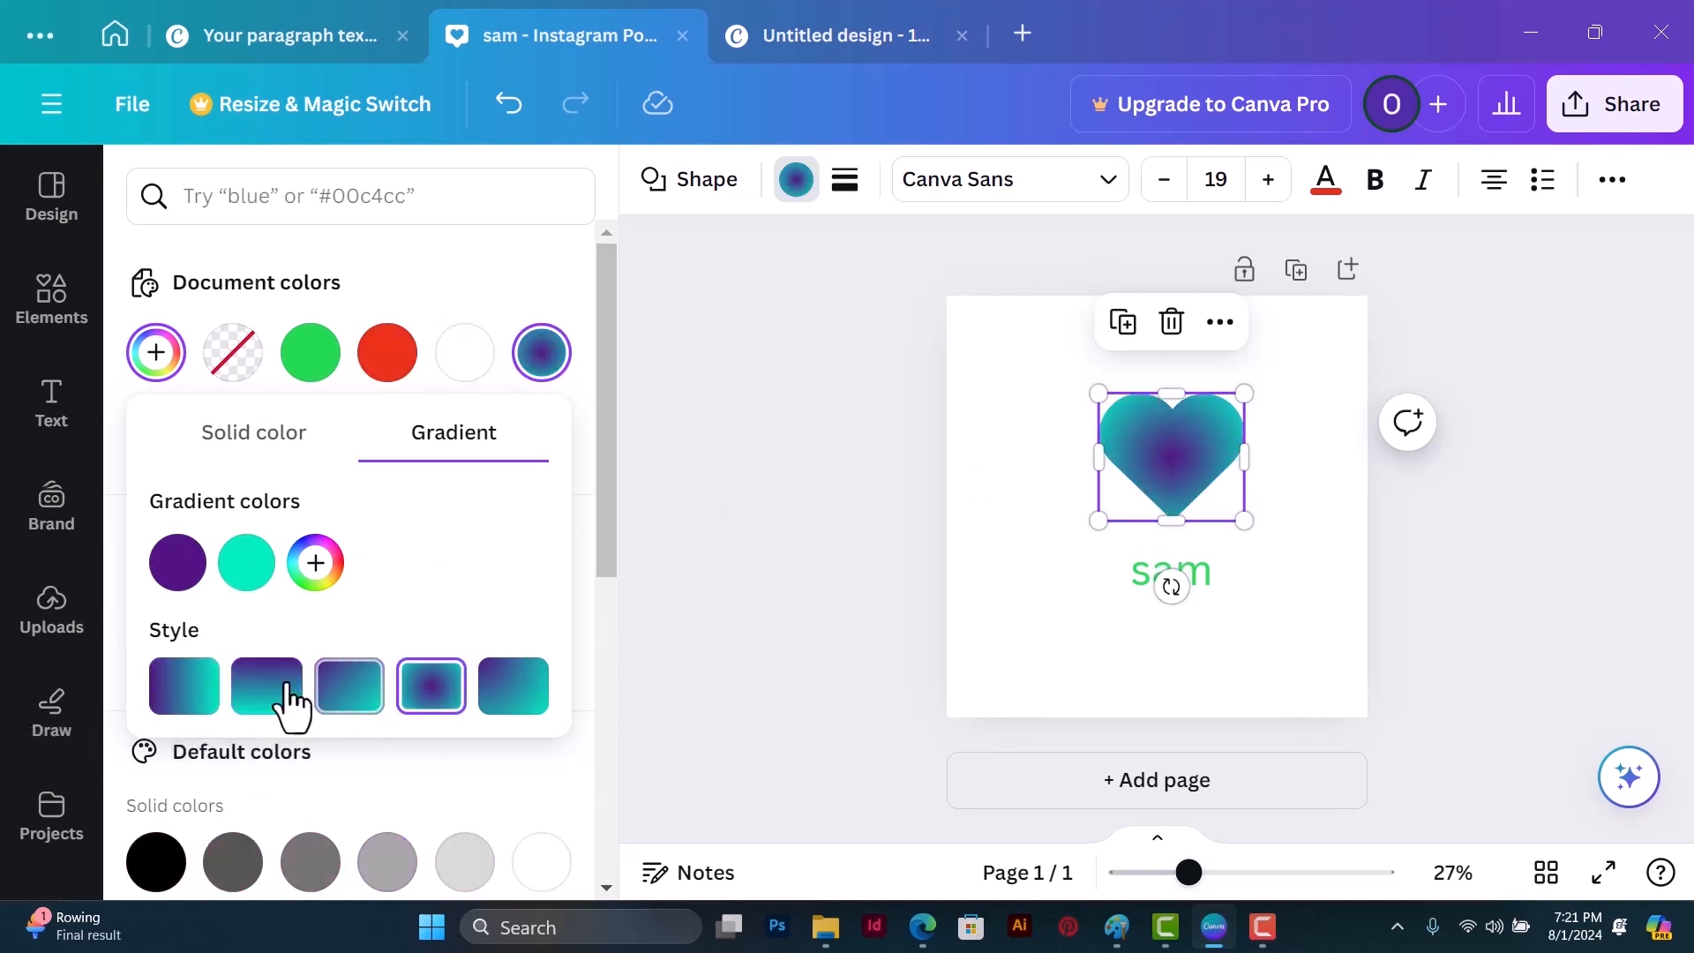
click(208, 699)
click(265, 700)
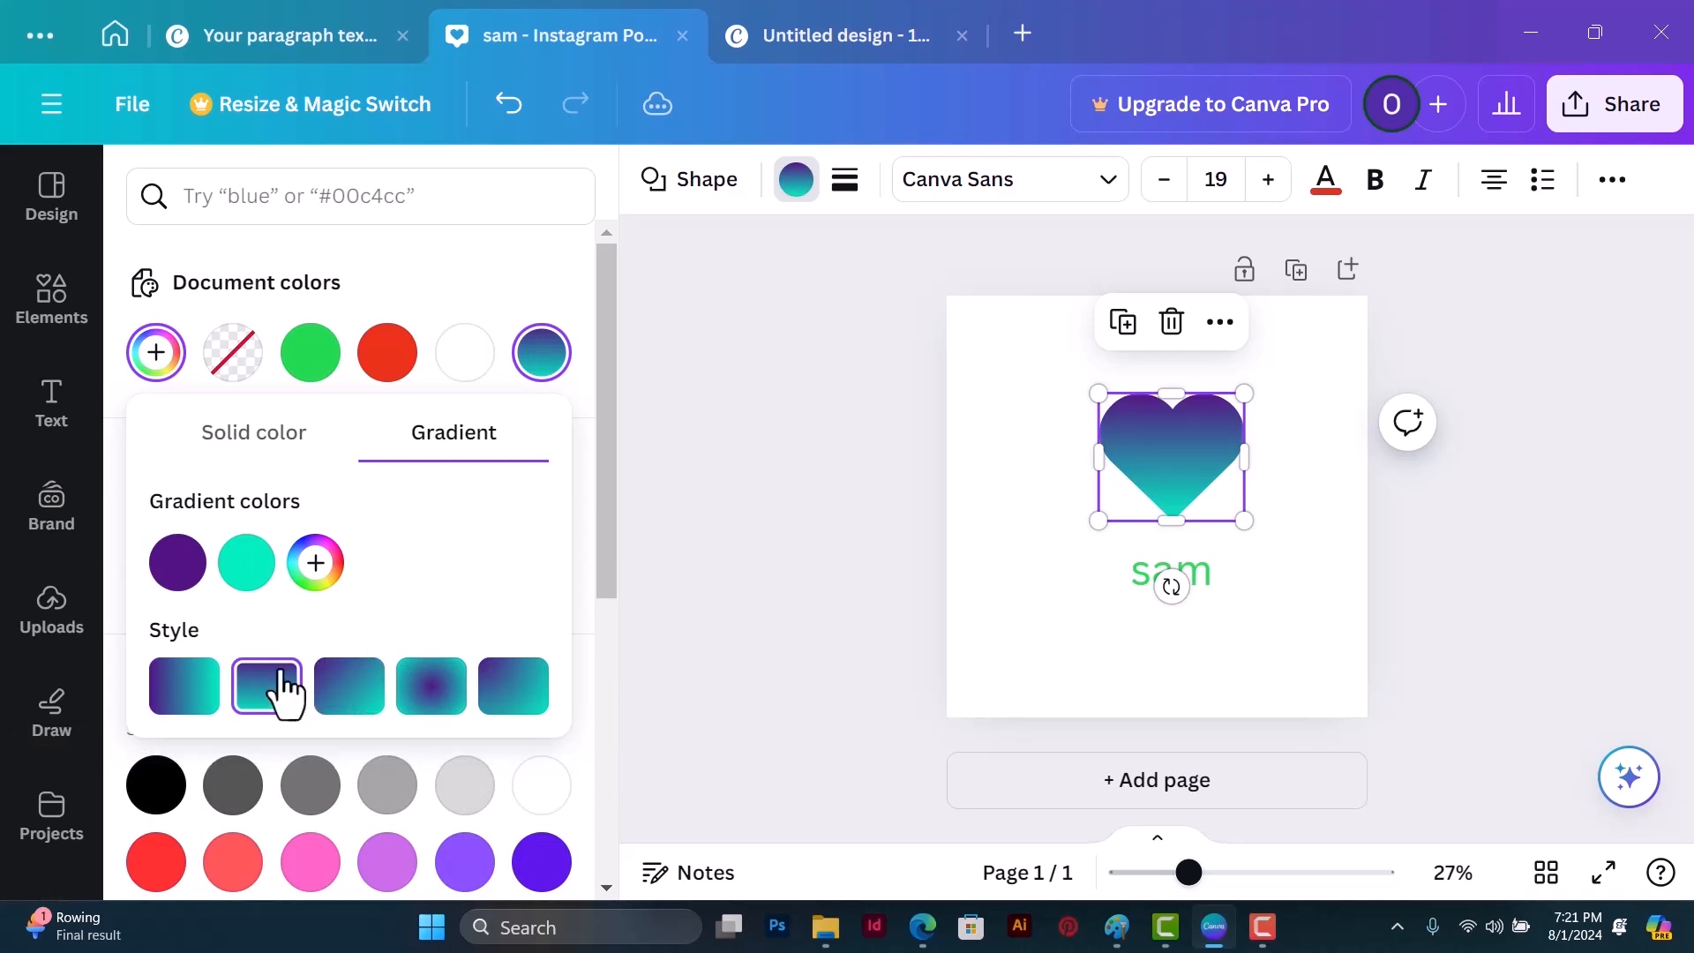
Step: Add a third color to the heart's gradient and set it to muted teal #79C4B5
click(315, 562)
drag(601, 340, 472, 264)
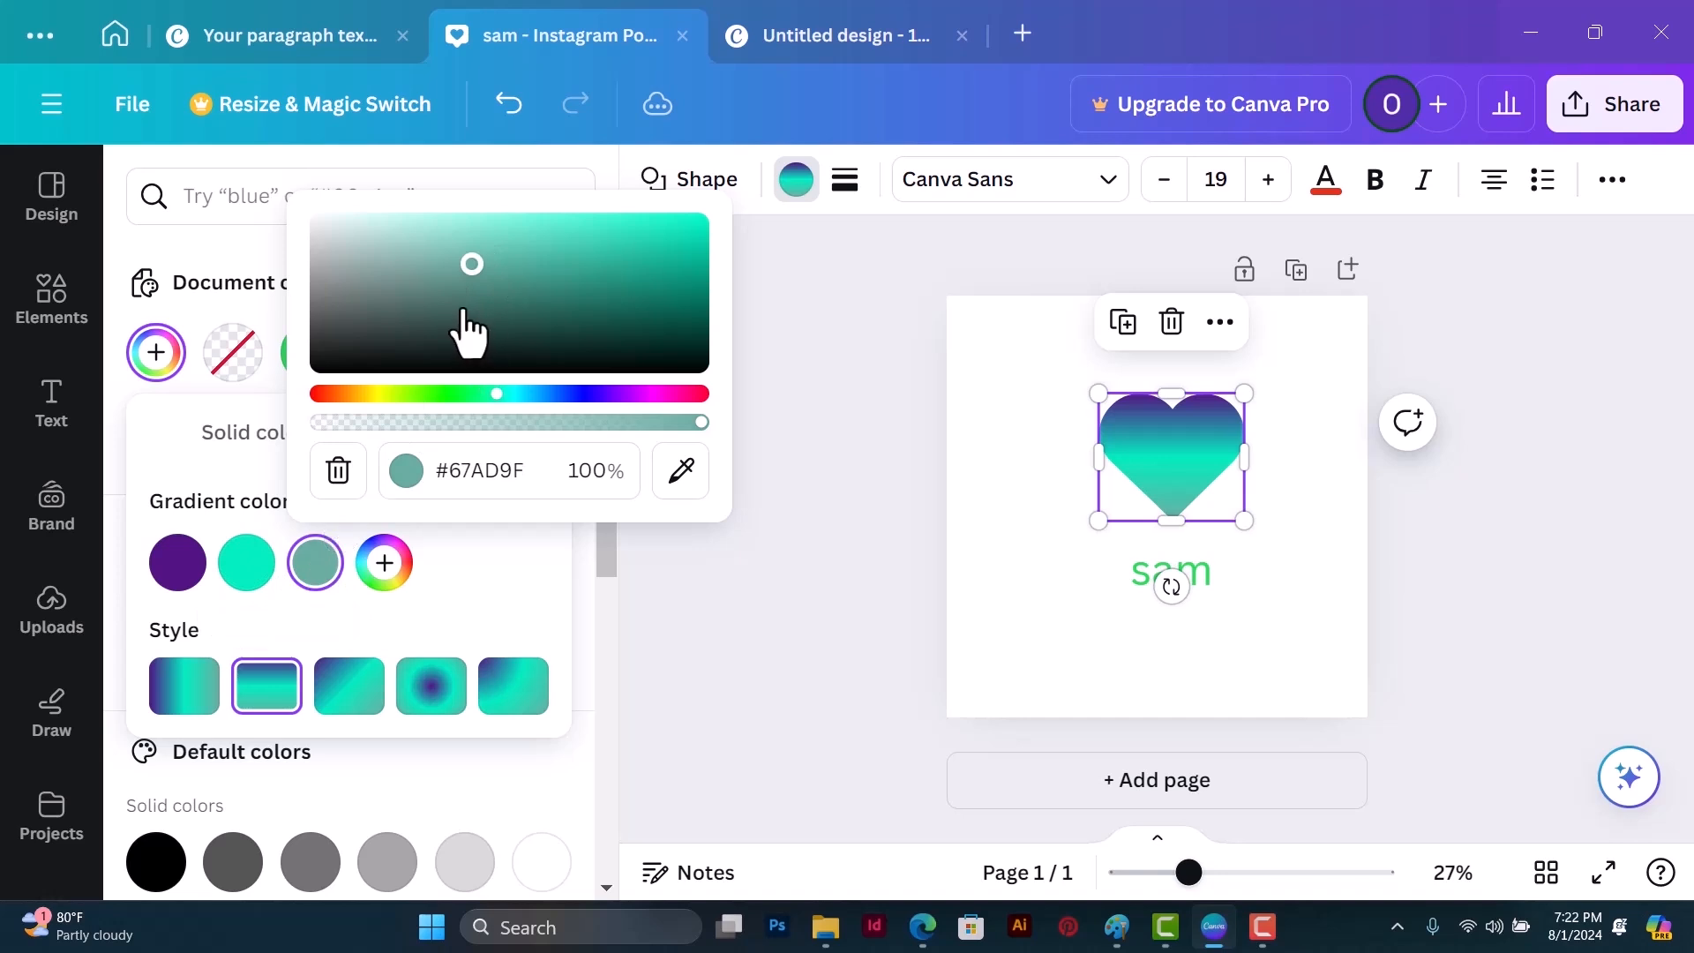
drag(470, 291, 461, 250)
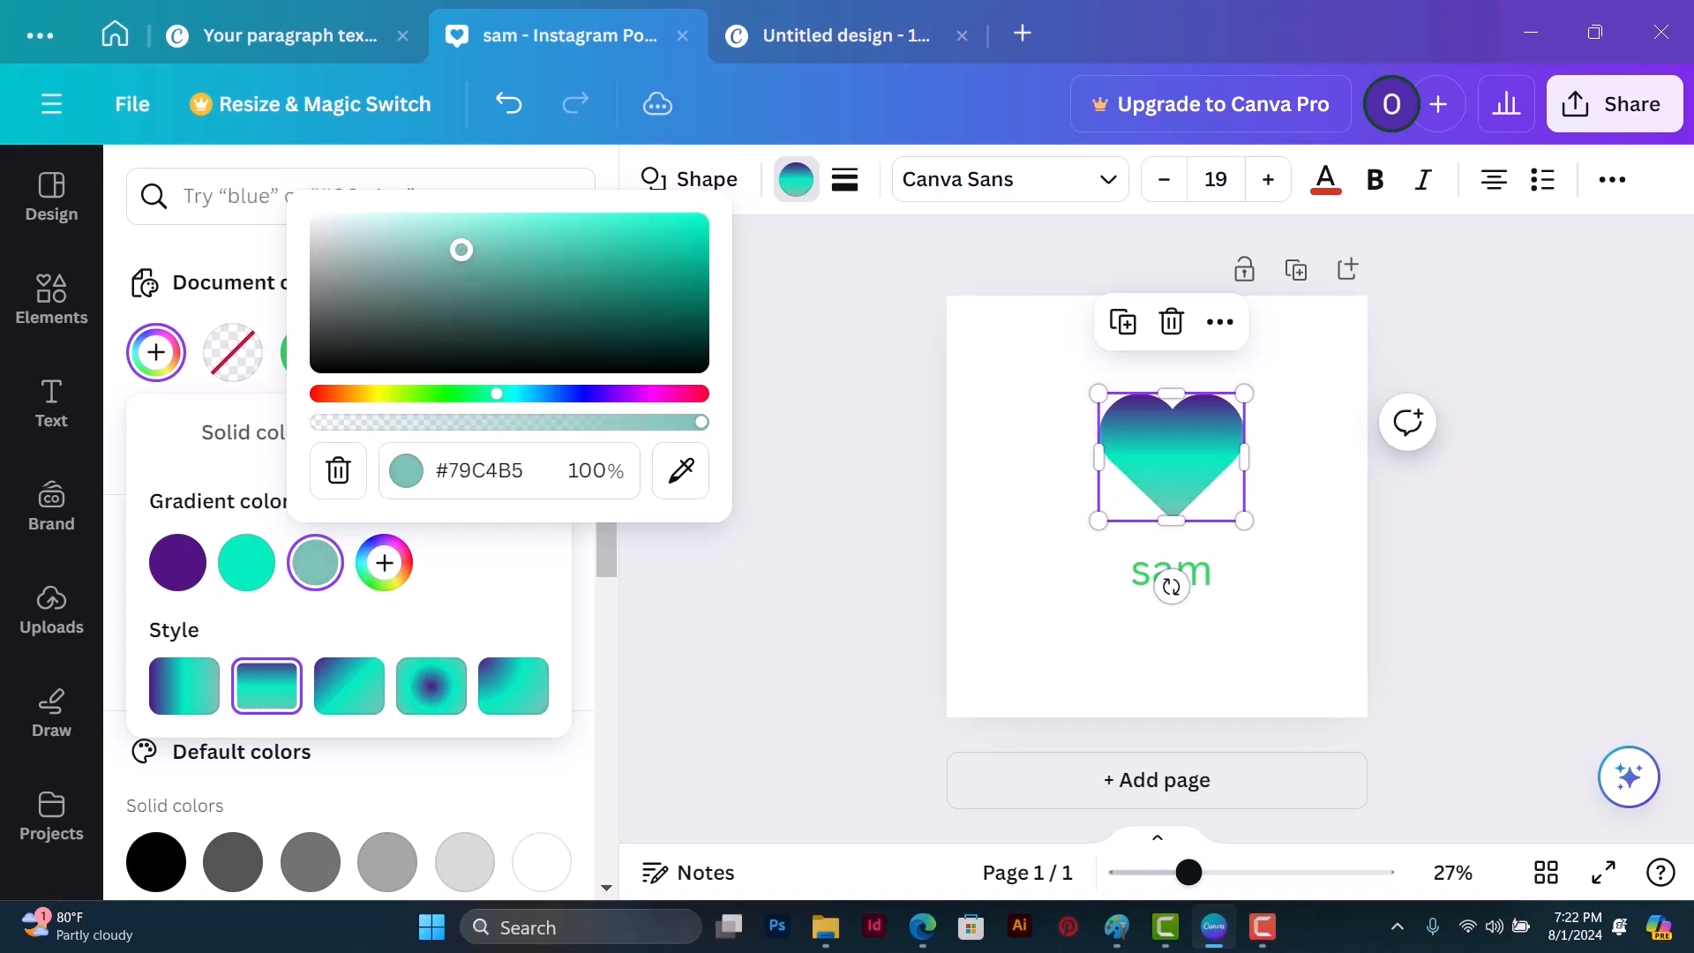
click(463, 568)
Step: Add a fourth color to the heart's gradient and set it to pinkish purple #B453A1
click(389, 567)
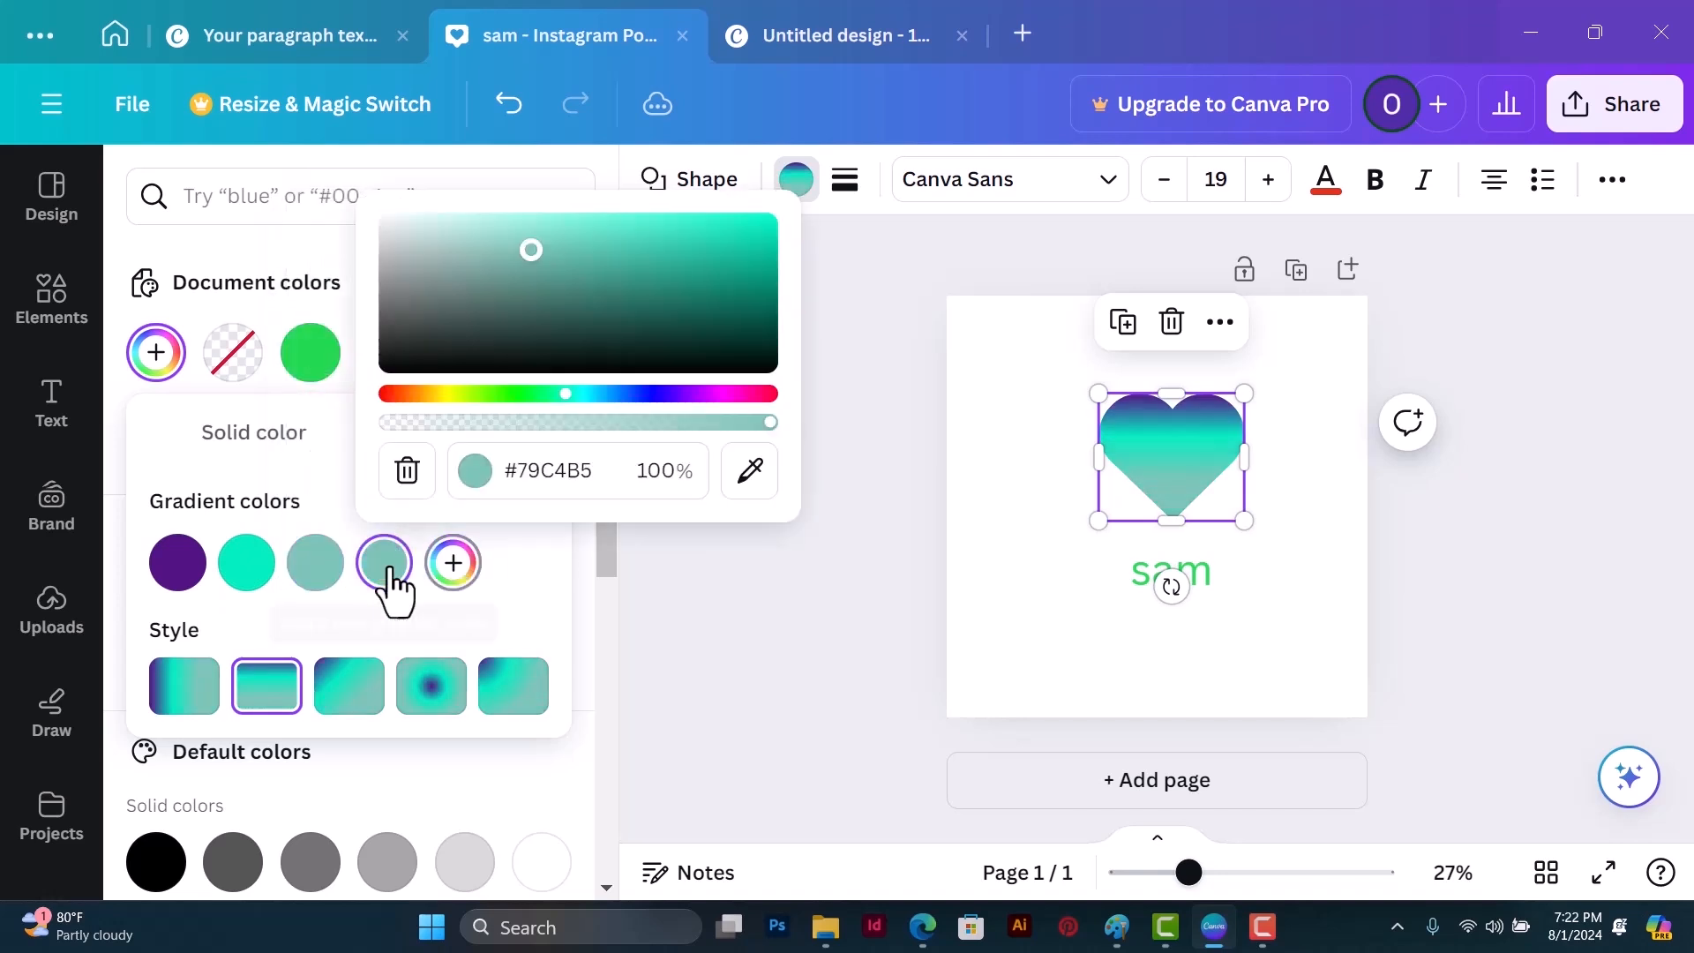
click(713, 394)
click(709, 257)
drag(709, 257, 561, 286)
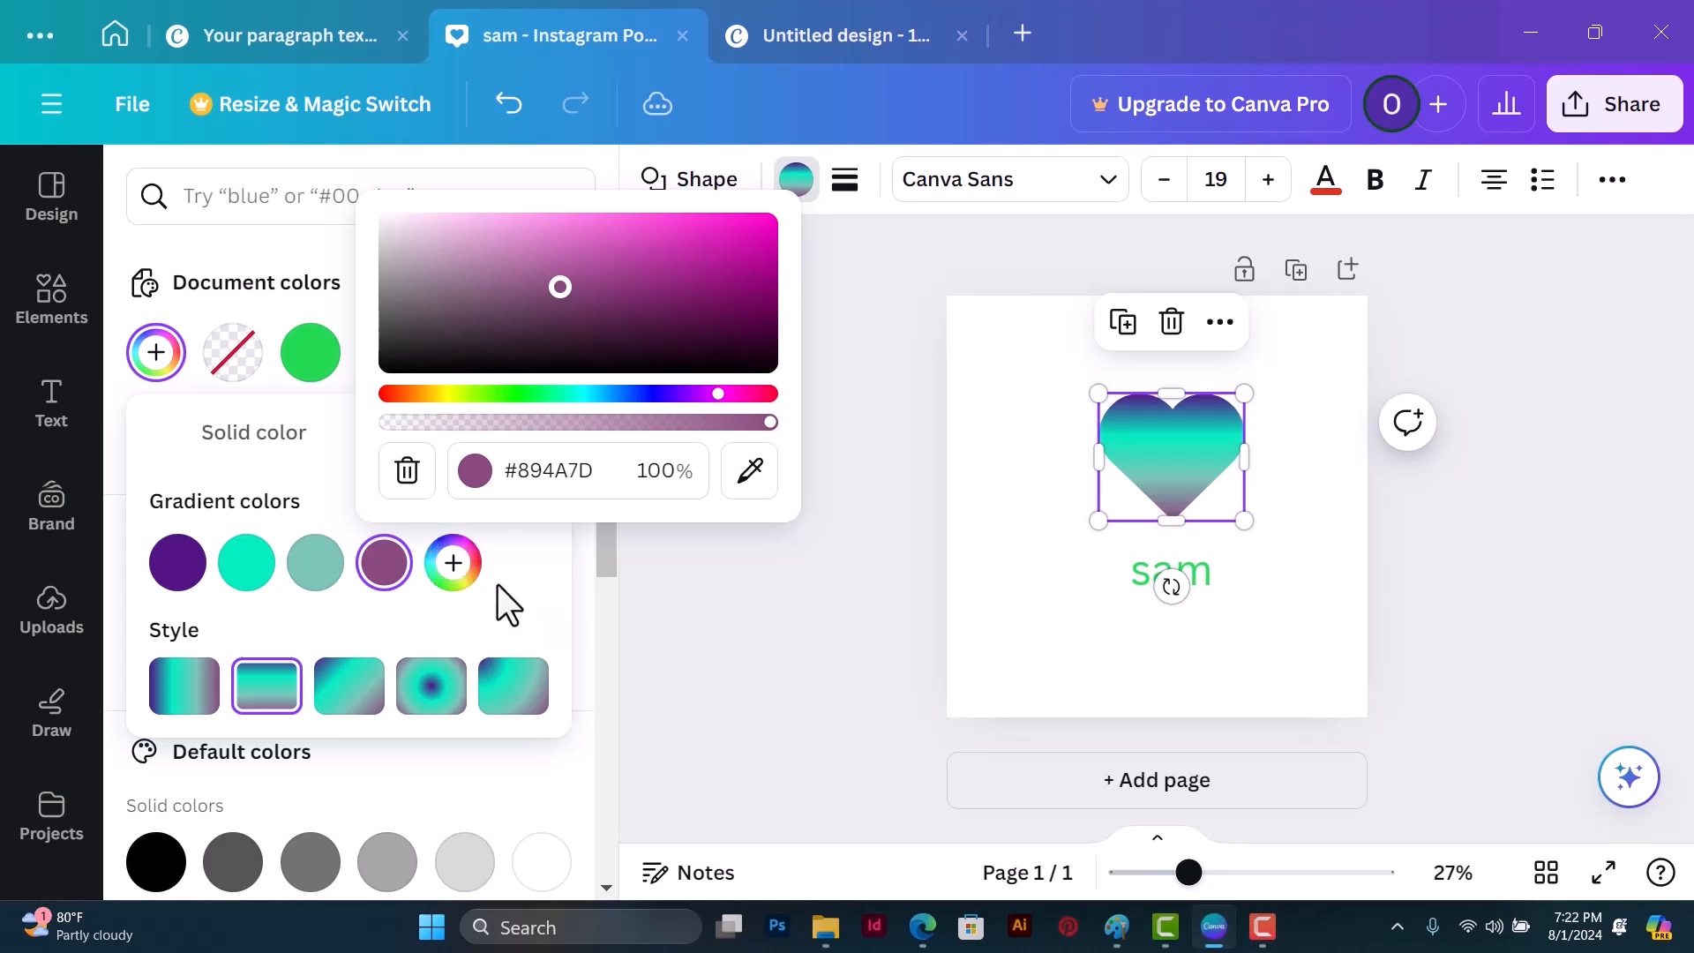
drag(559, 299, 591, 257)
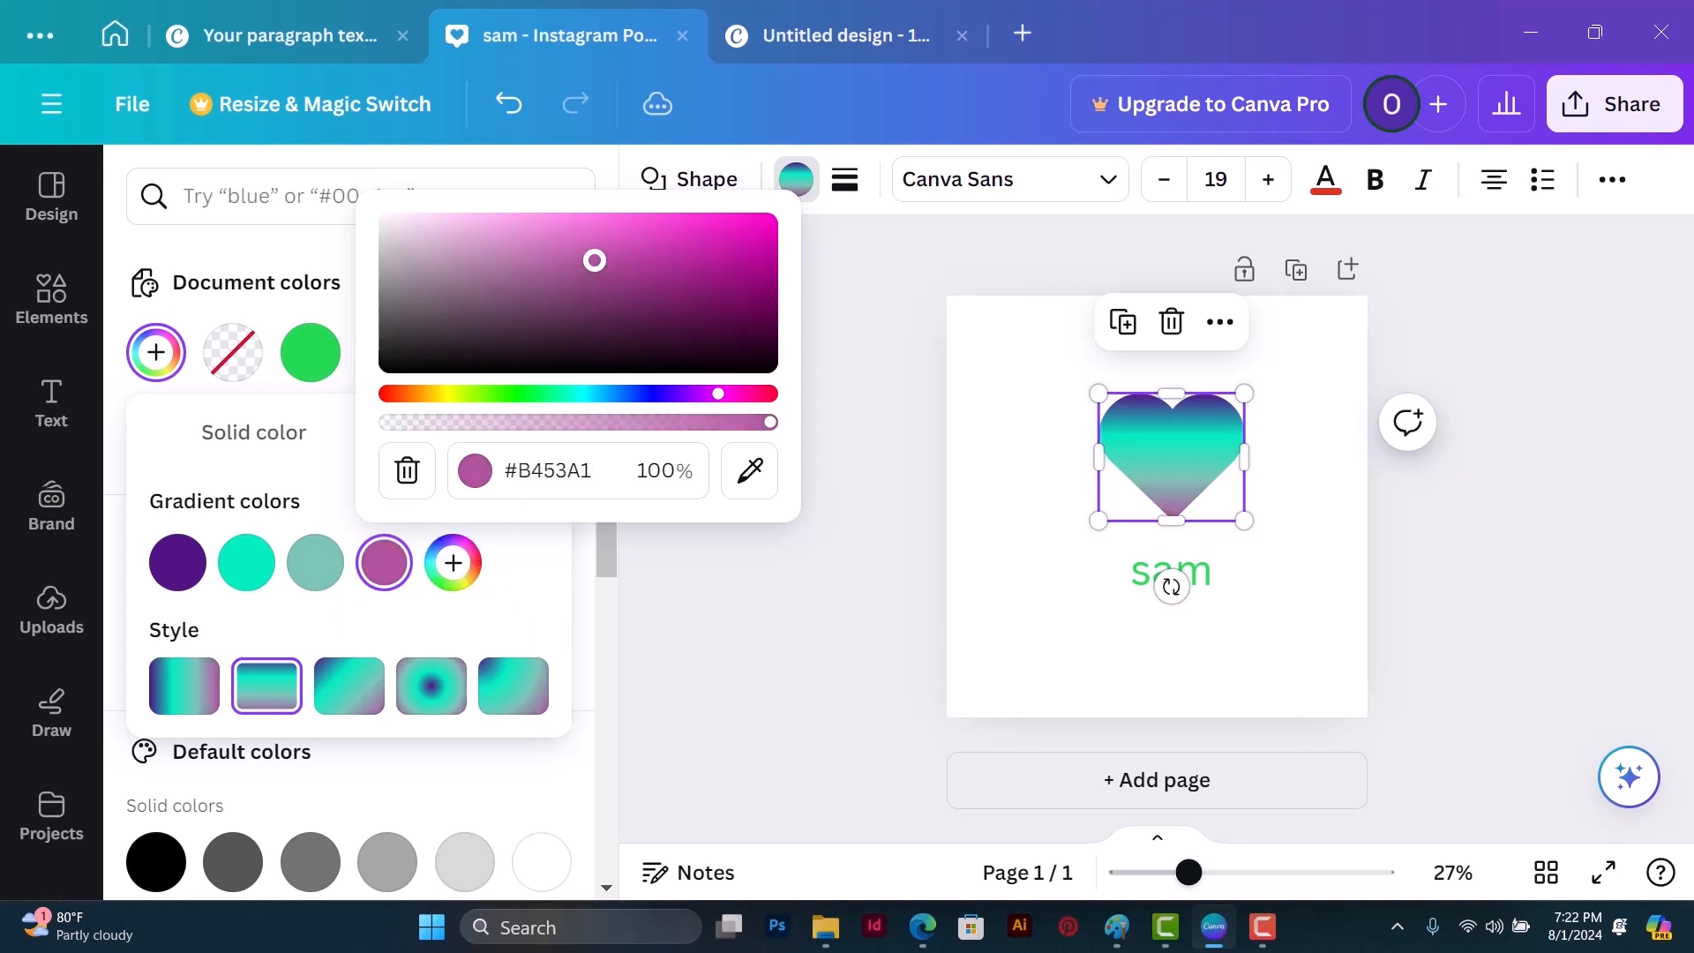
Step: Remove the fourth and third colors from the heart's gradient, keeping only purple and turquoise
click(407, 471)
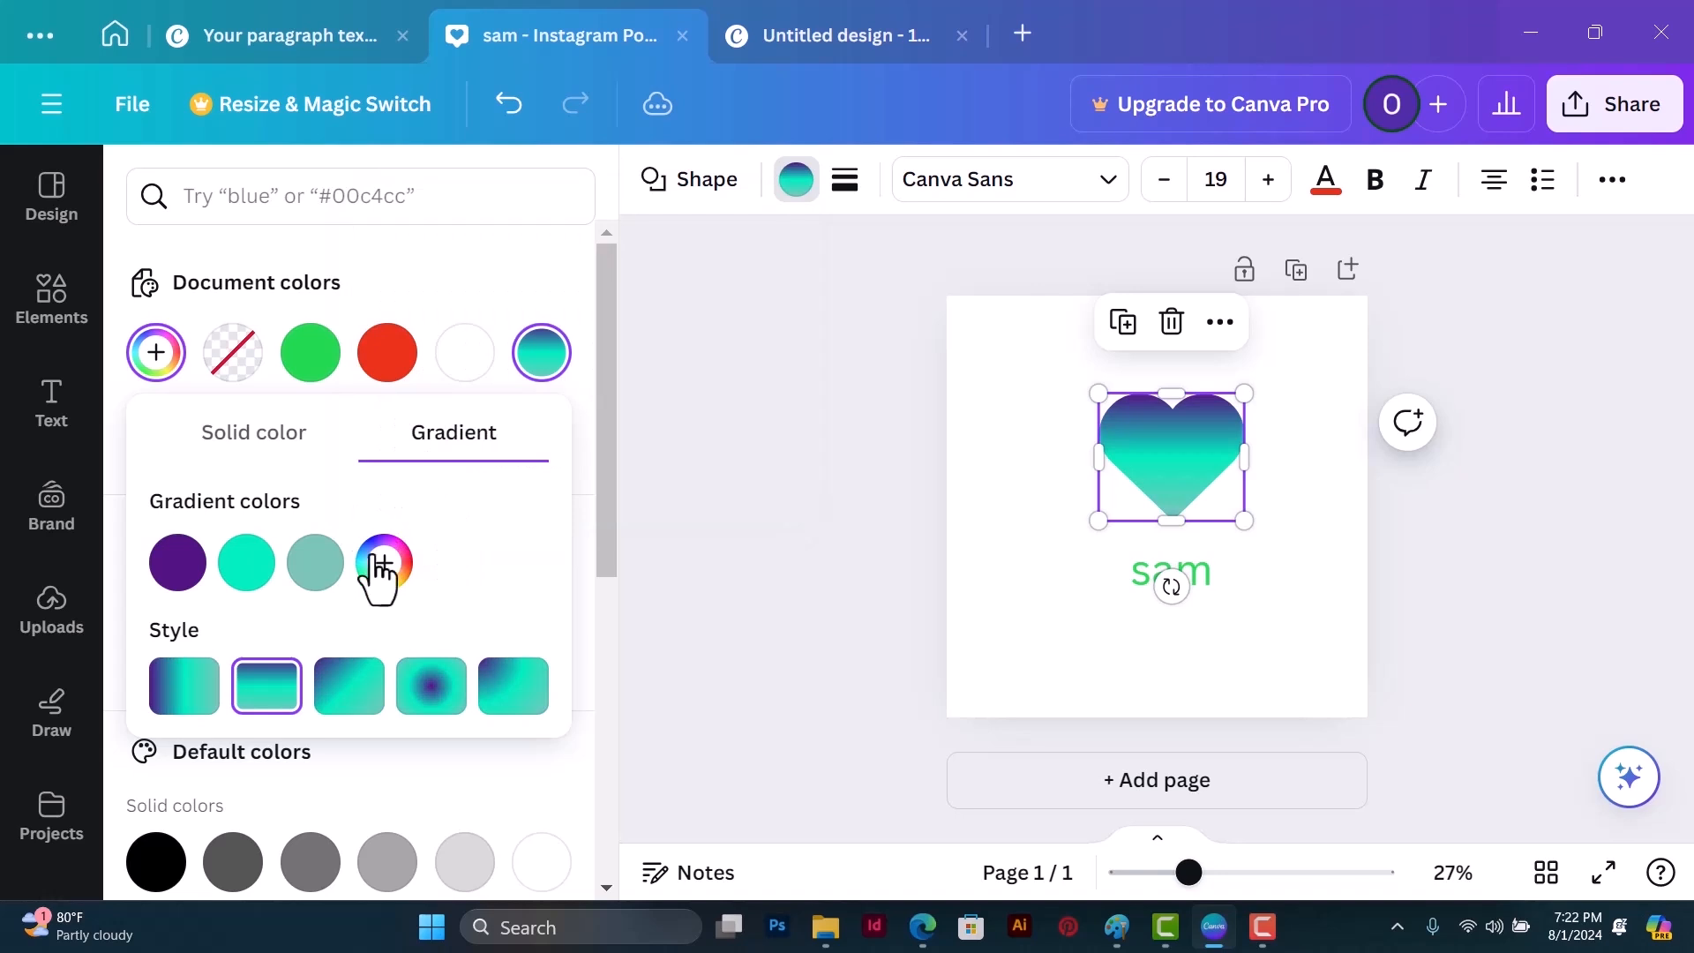
click(326, 586)
click(341, 475)
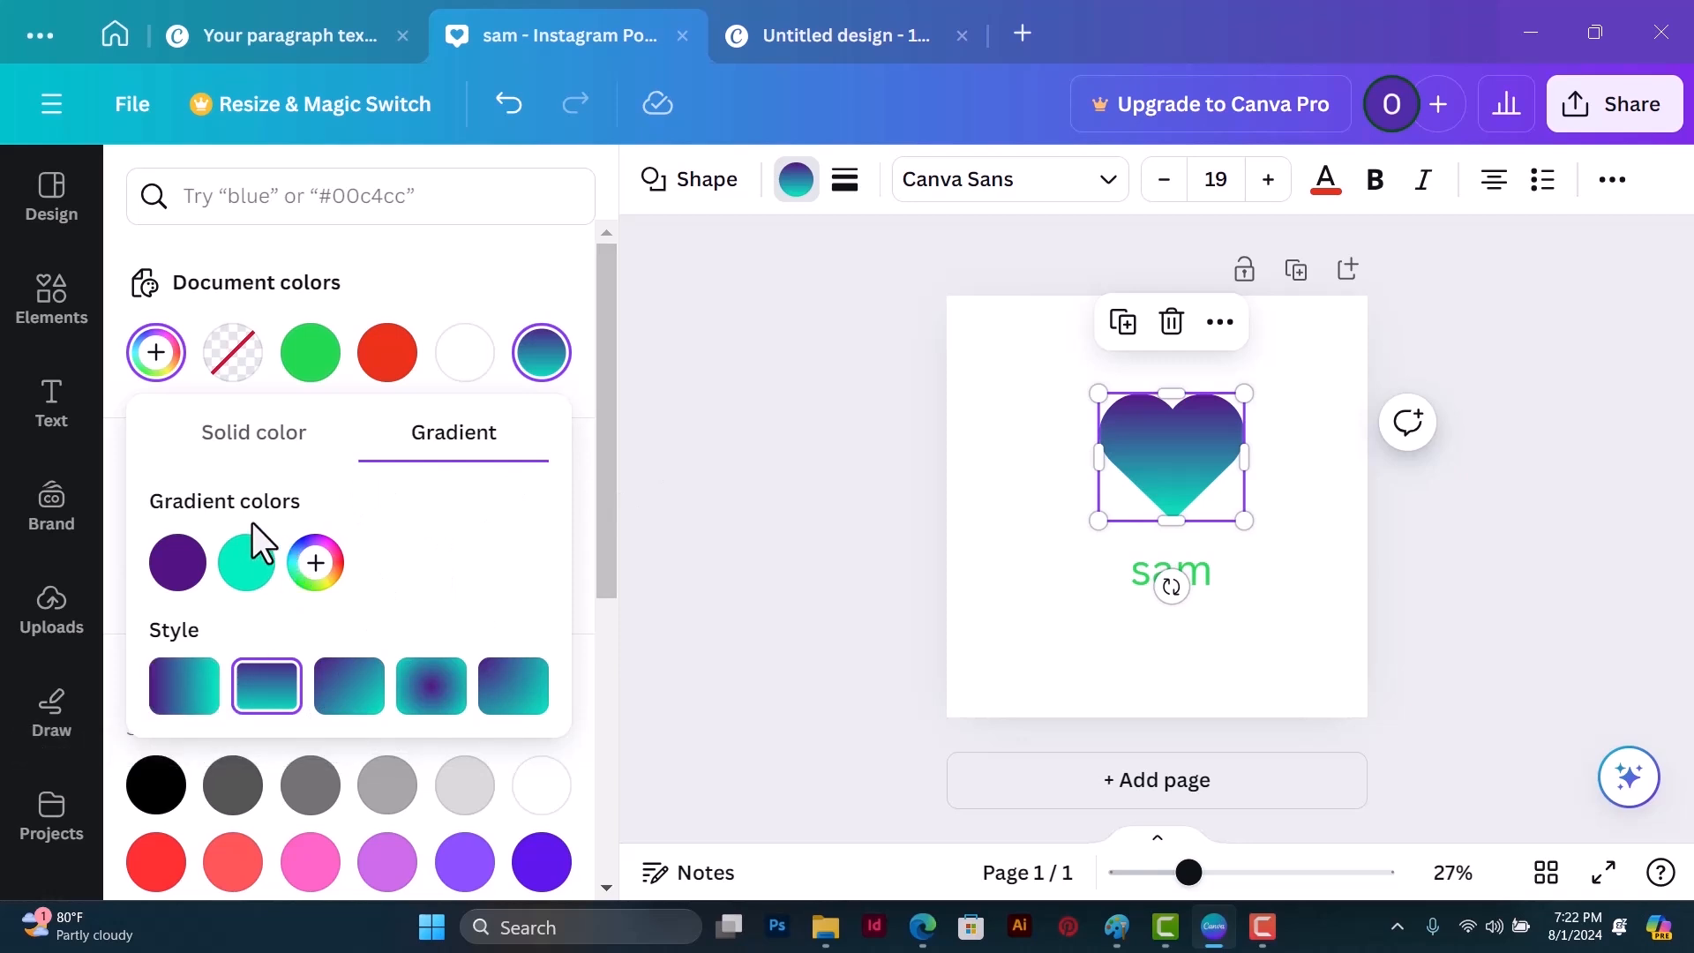
Step: Try each of the five gradient styles on the heart and apply the horizontal linear gradient
click(185, 701)
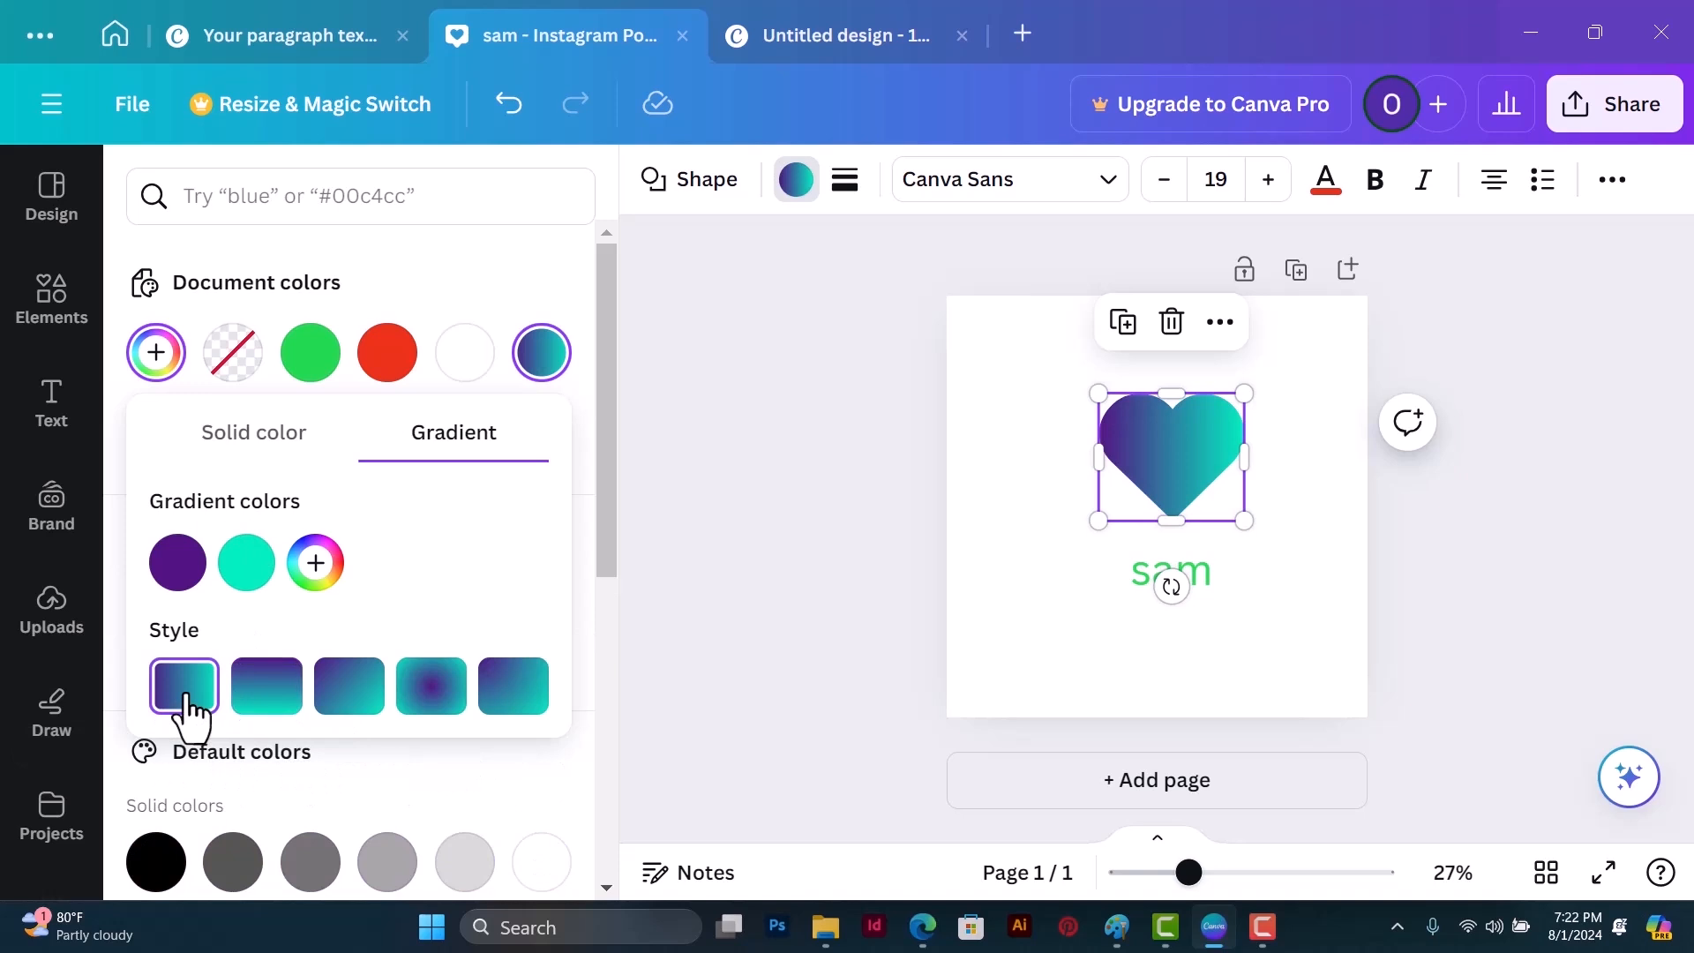
click(266, 697)
click(348, 693)
click(431, 688)
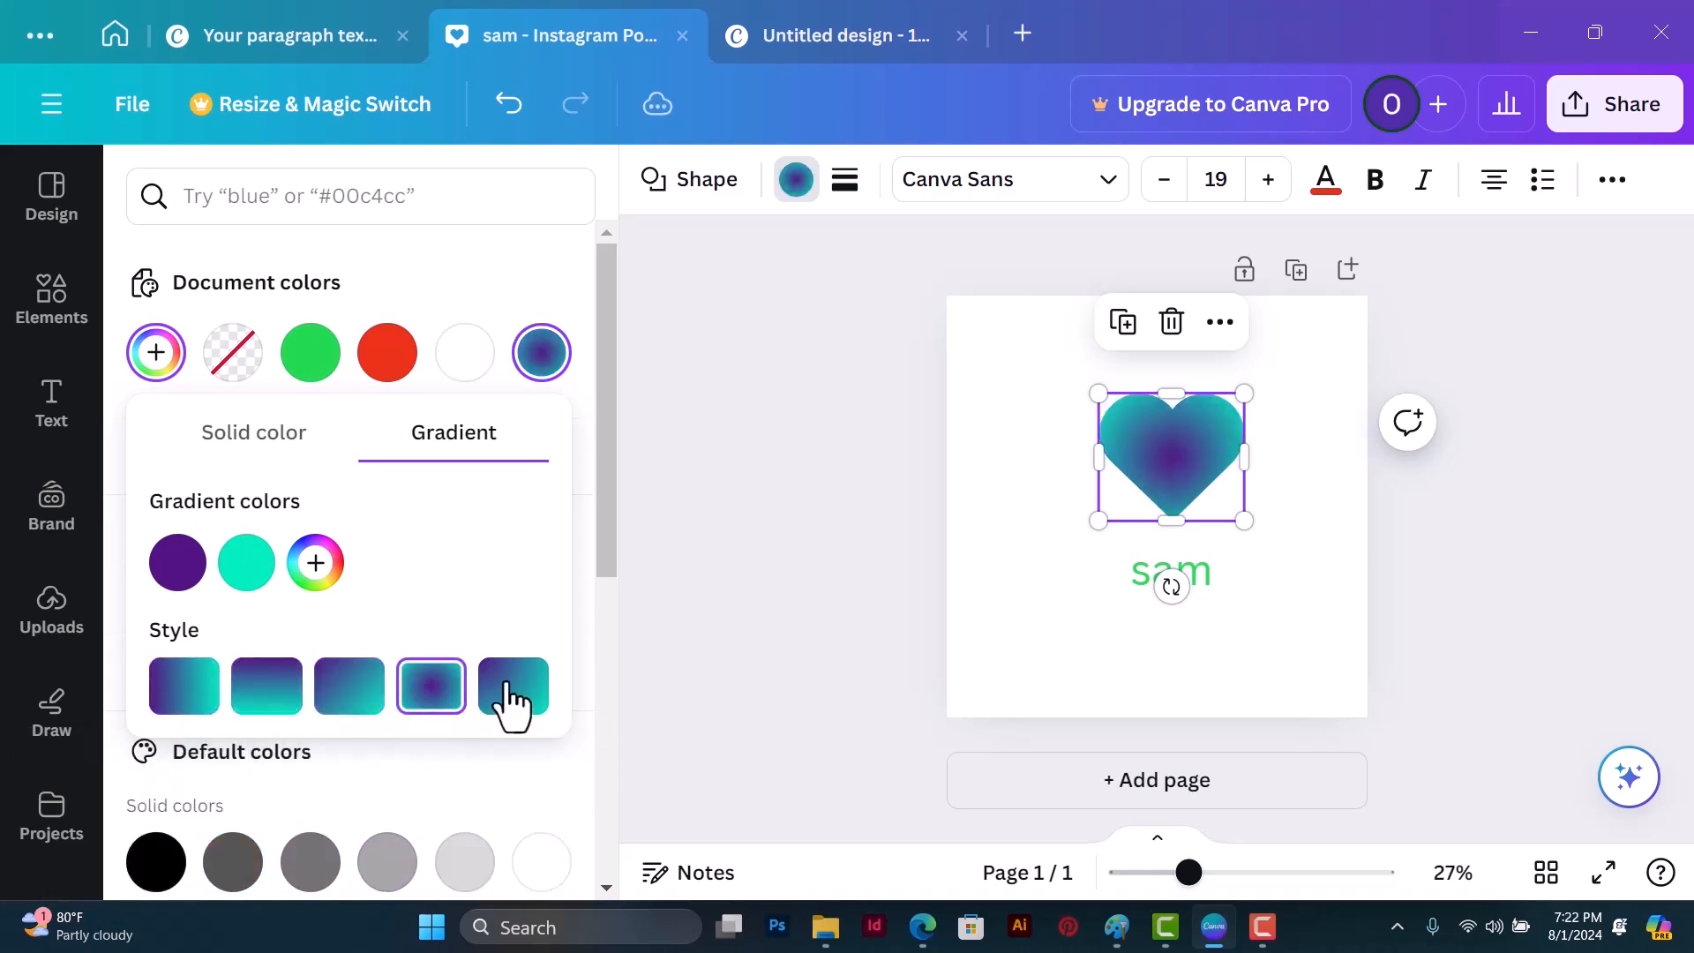
click(510, 701)
click(194, 699)
click(267, 708)
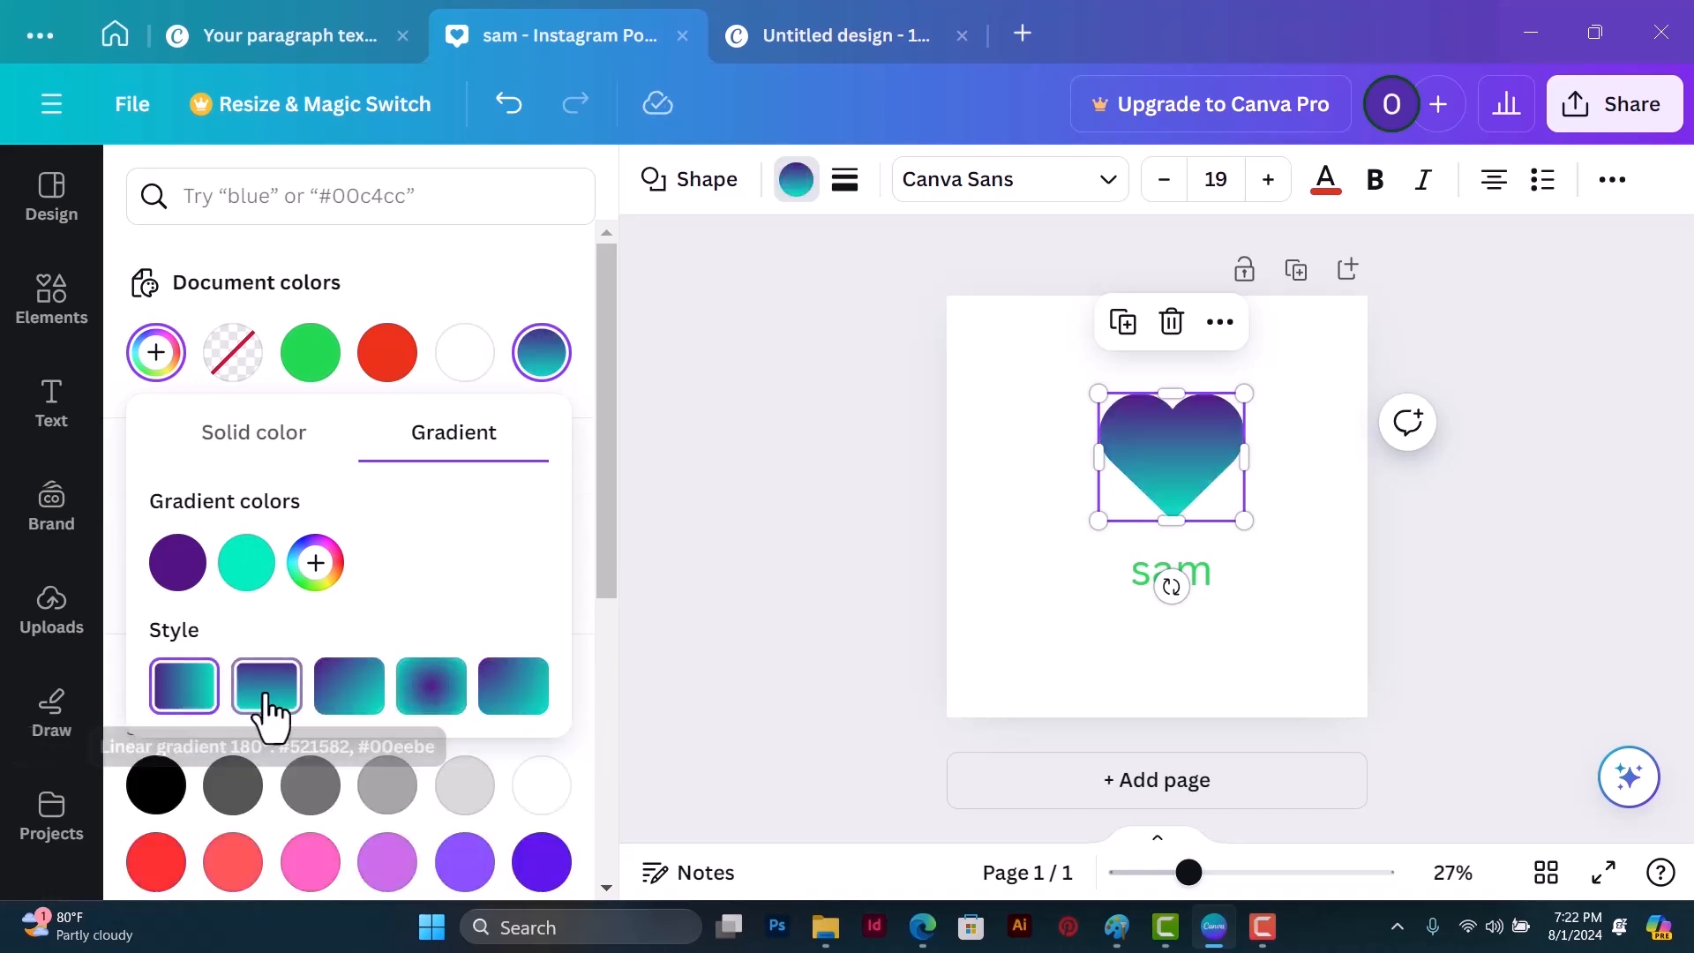
click(349, 701)
click(441, 706)
click(516, 705)
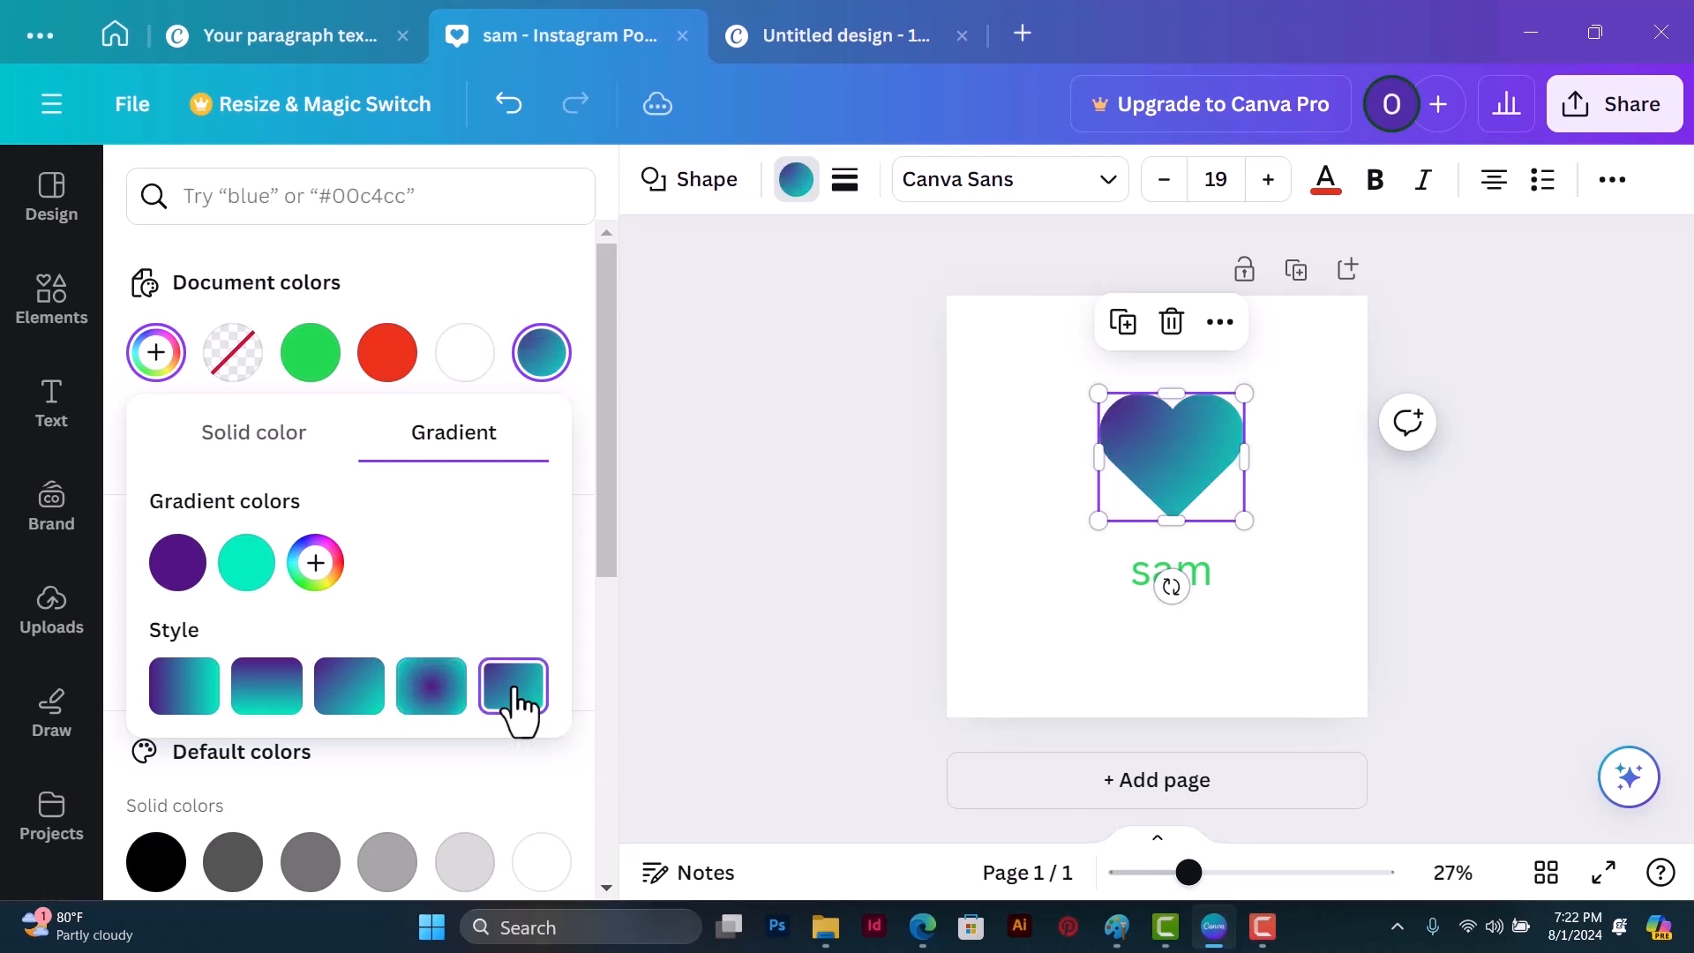
click(181, 701)
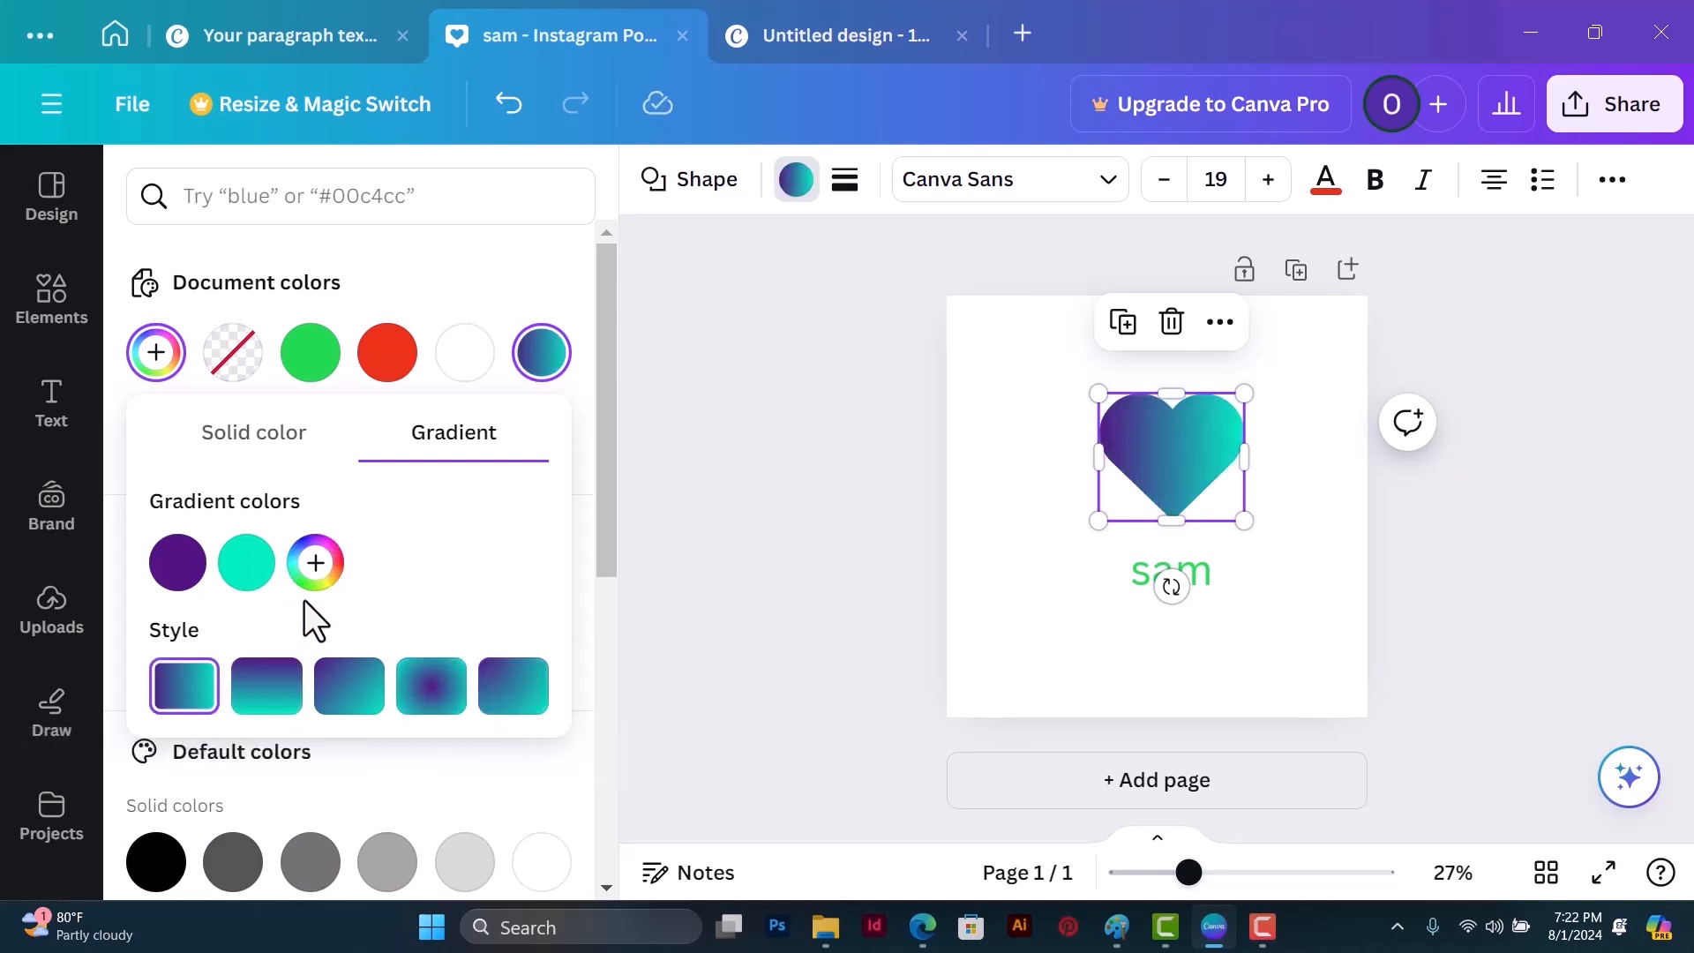
Step: Try a third gradient color in green #19BF0B on the heart and remove it again
click(317, 567)
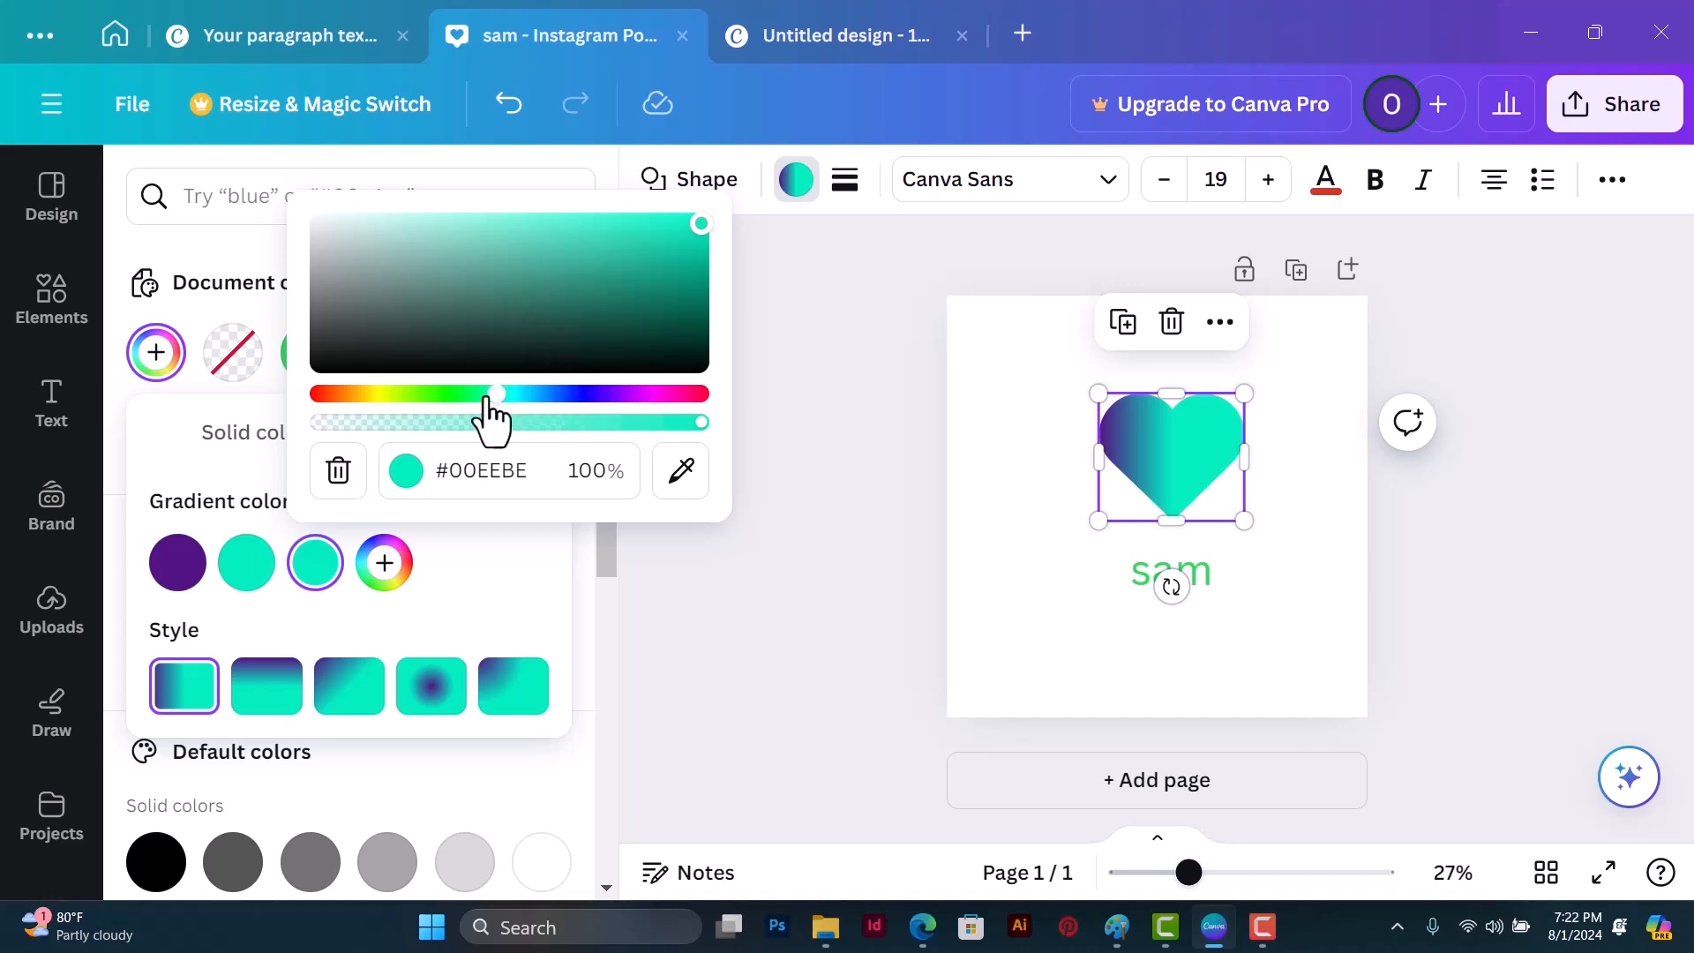
drag(494, 394, 441, 394)
mouse_move(700, 224)
mouse_down()
mouse_move(670, 261)
mouse_move(685, 253)
mouse_up()
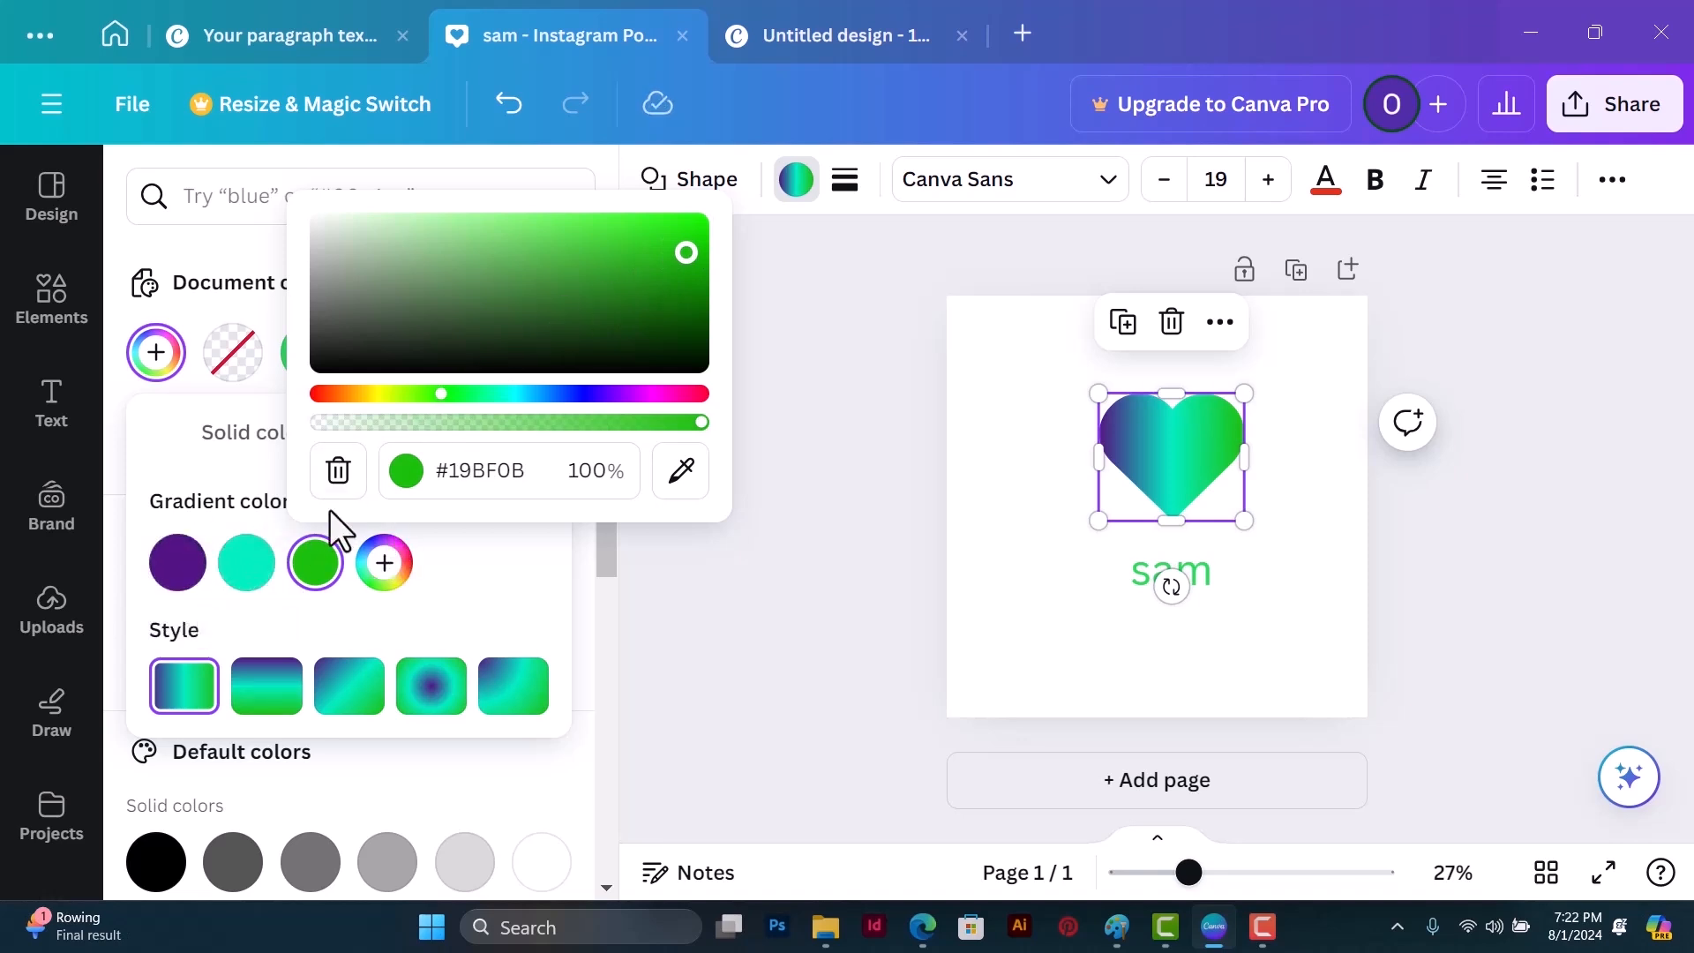
click(338, 471)
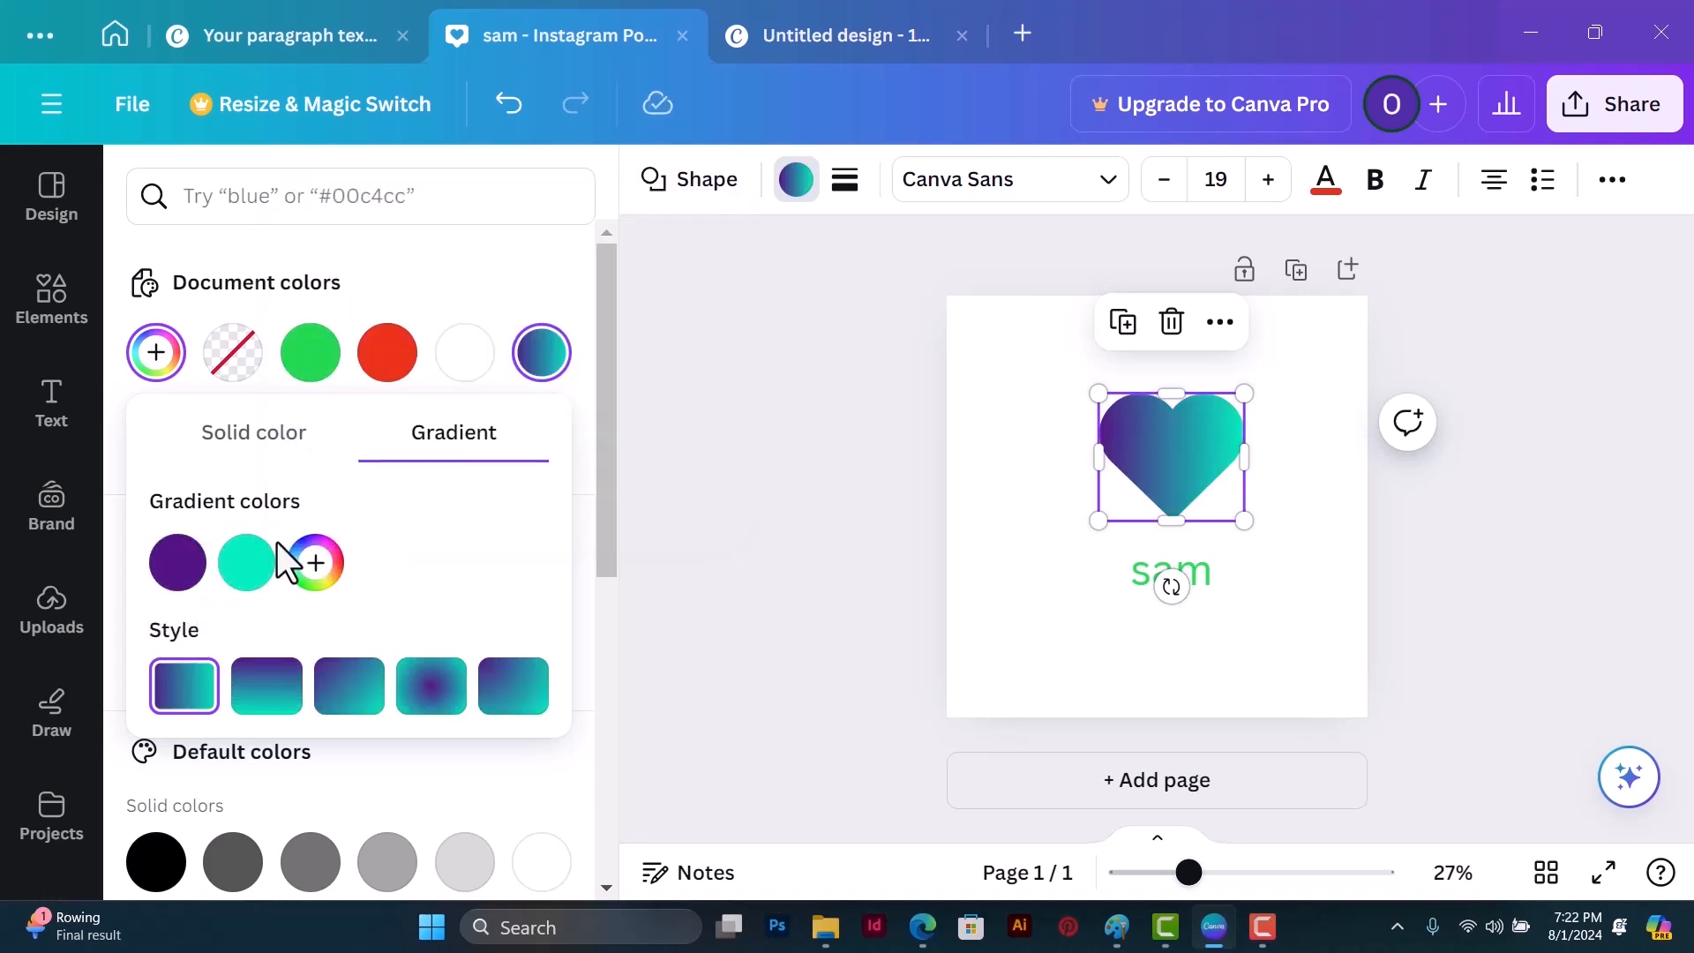
Step: Change the heart's first gradient color to dark green #158219 and copy its hex code
click(179, 569)
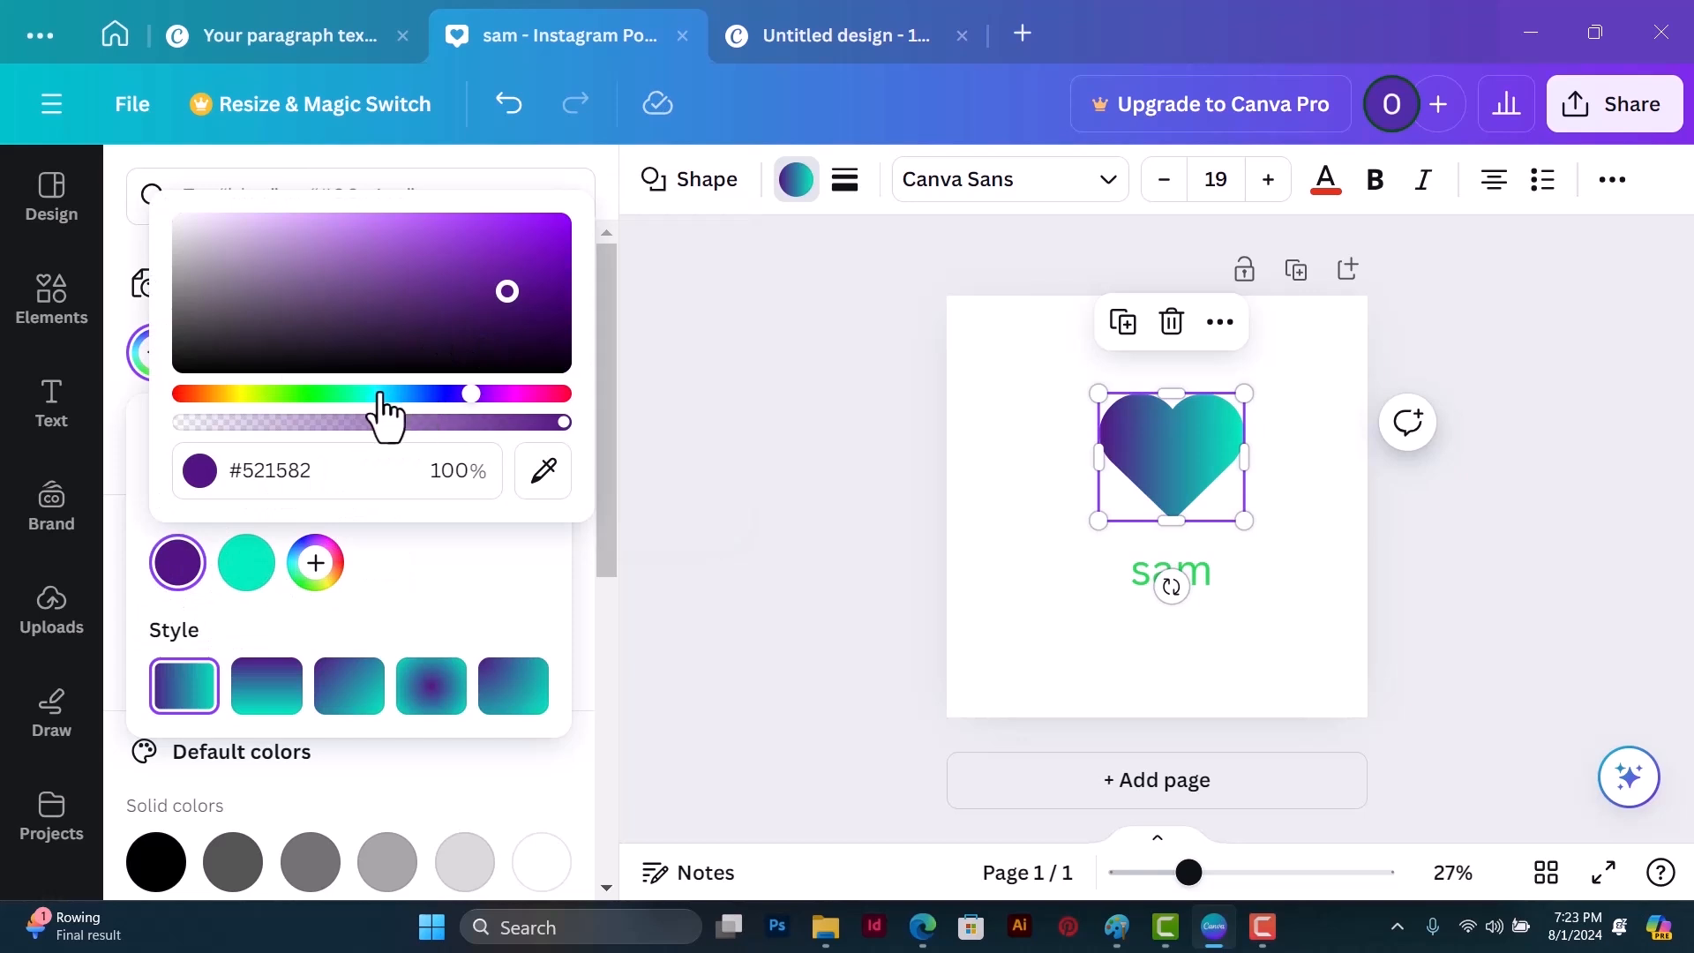
drag(381, 397, 313, 397)
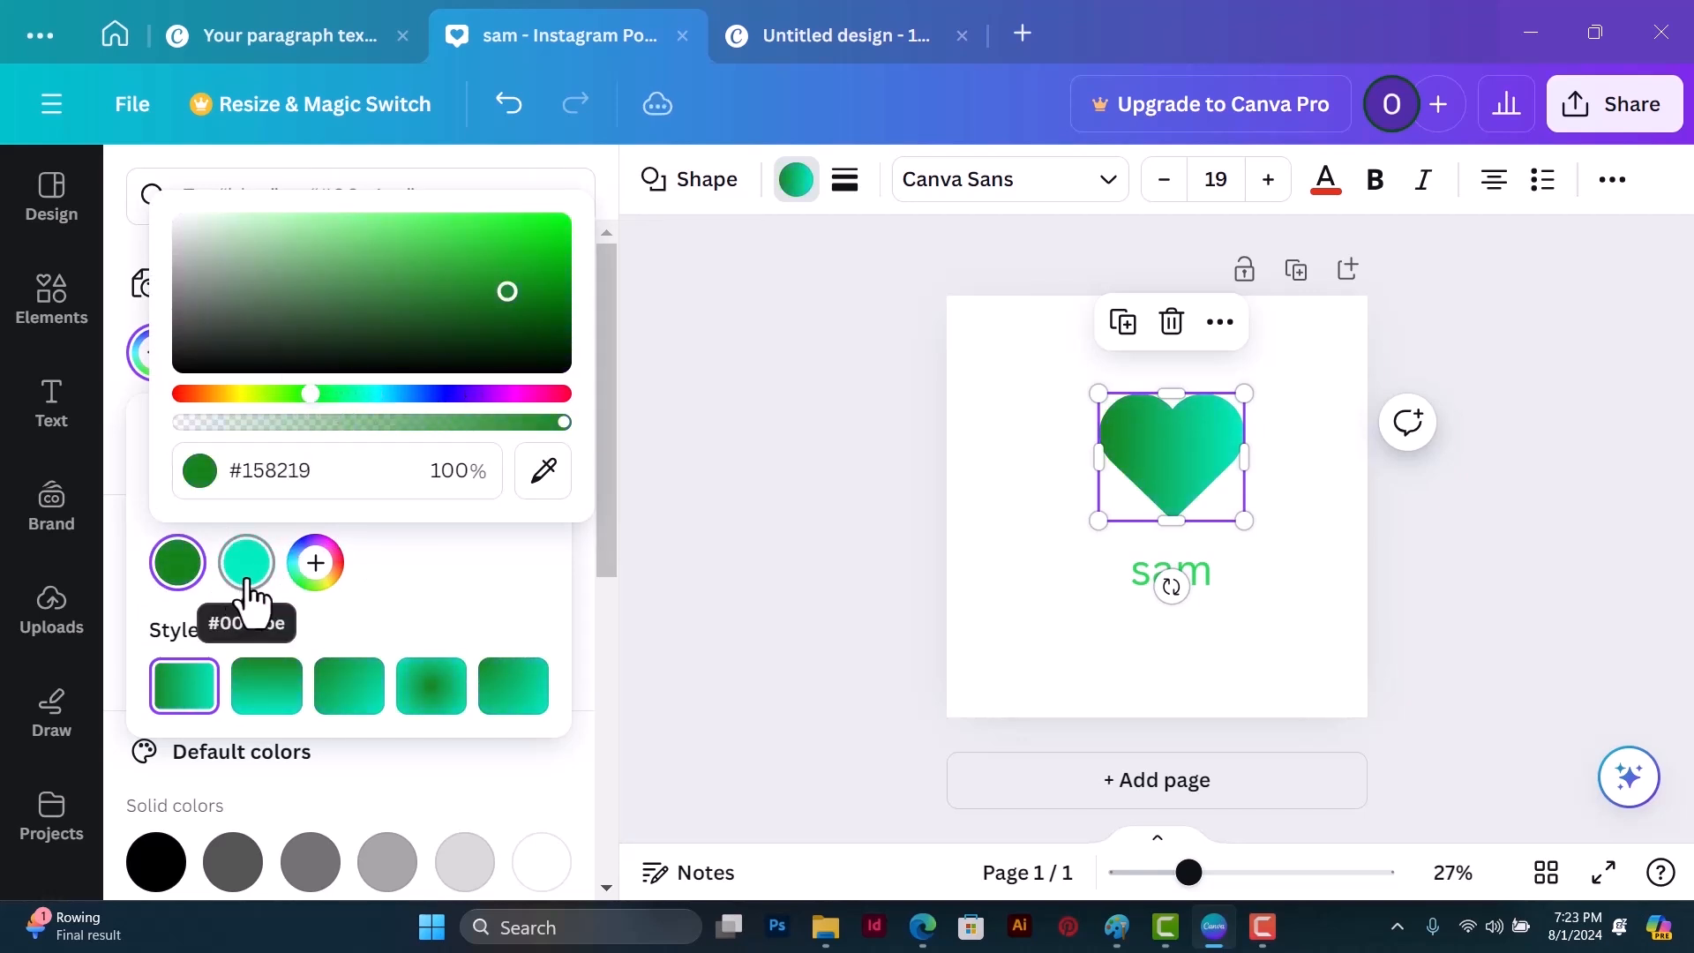
drag(228, 471, 342, 481)
key(ctrl+c)
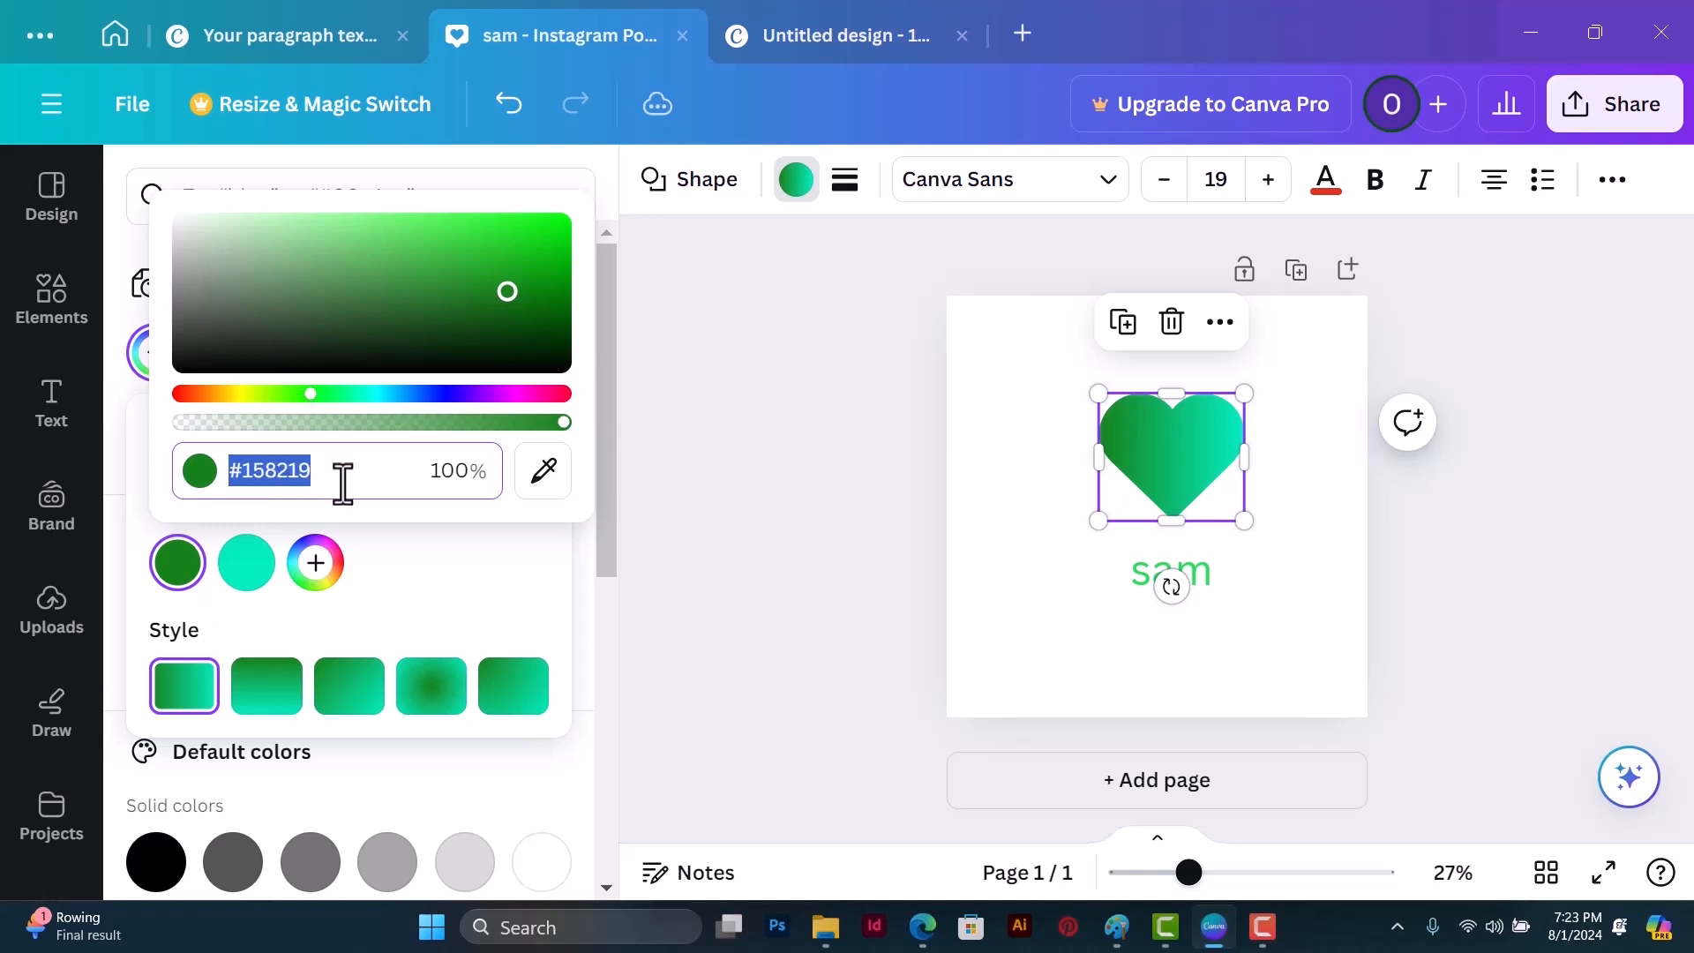
Step: Apply the copied green #158219 to the heart's second gradient color and lighten it to #42DB47
click(248, 573)
mouse_move(398, 470)
mouse_down()
mouse_move(352, 470)
mouse_move(397, 483)
mouse_up()
key(ctrl+v)
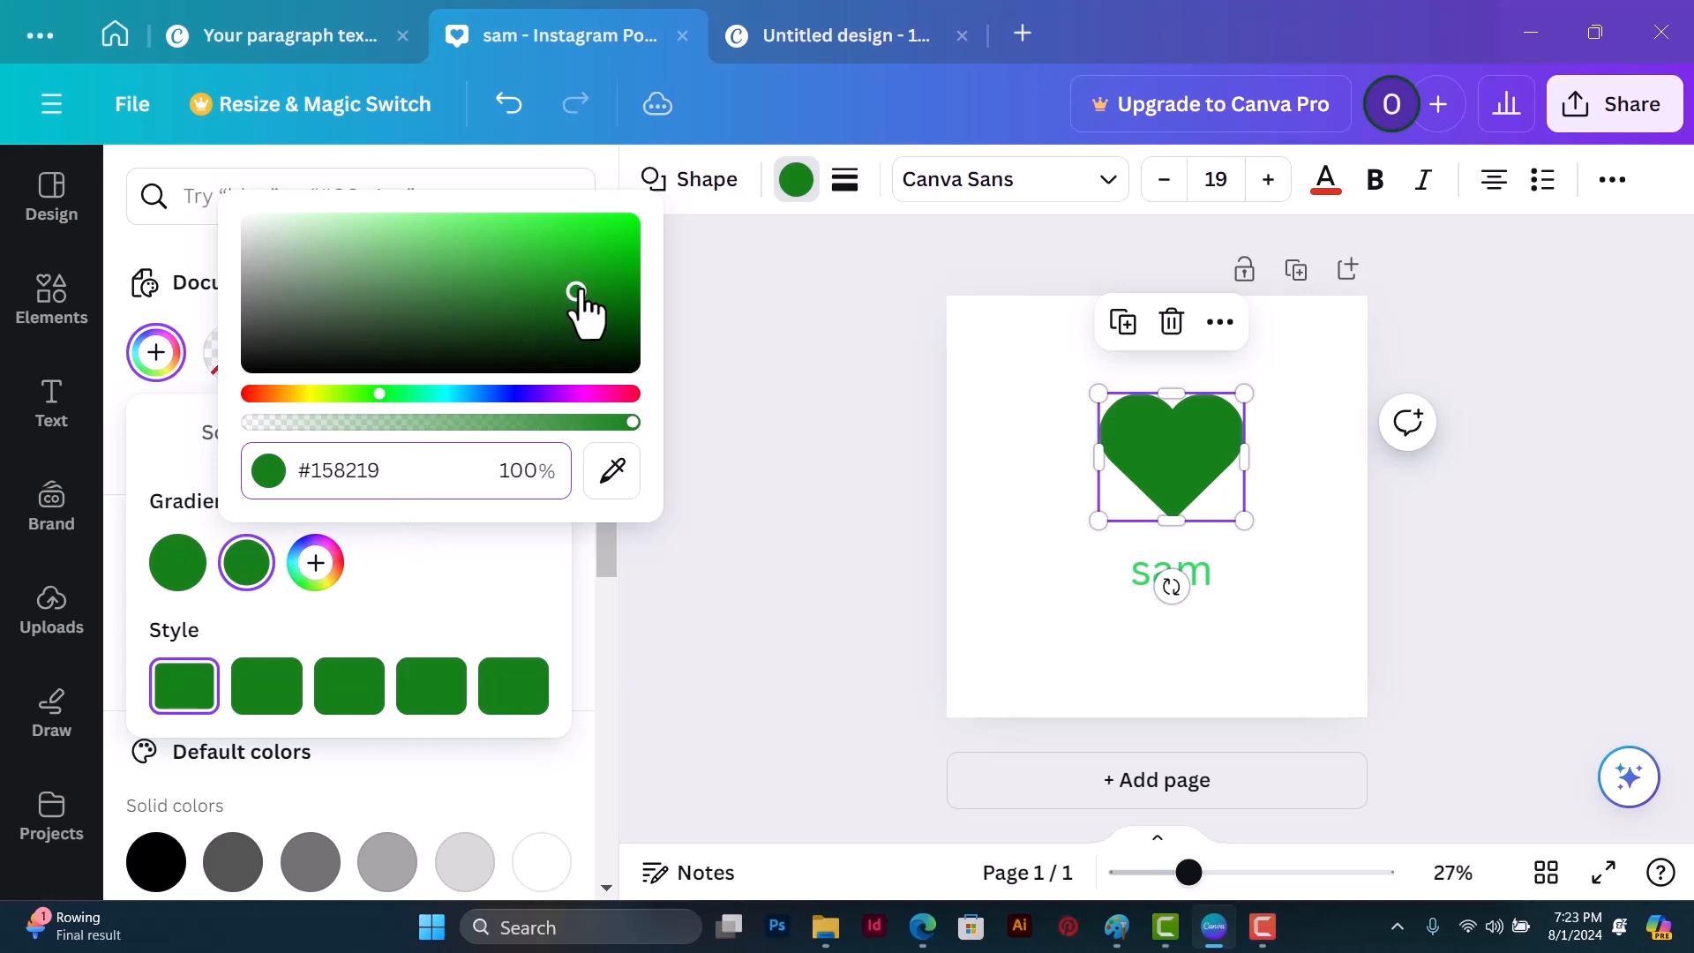
drag(578, 293, 530, 238)
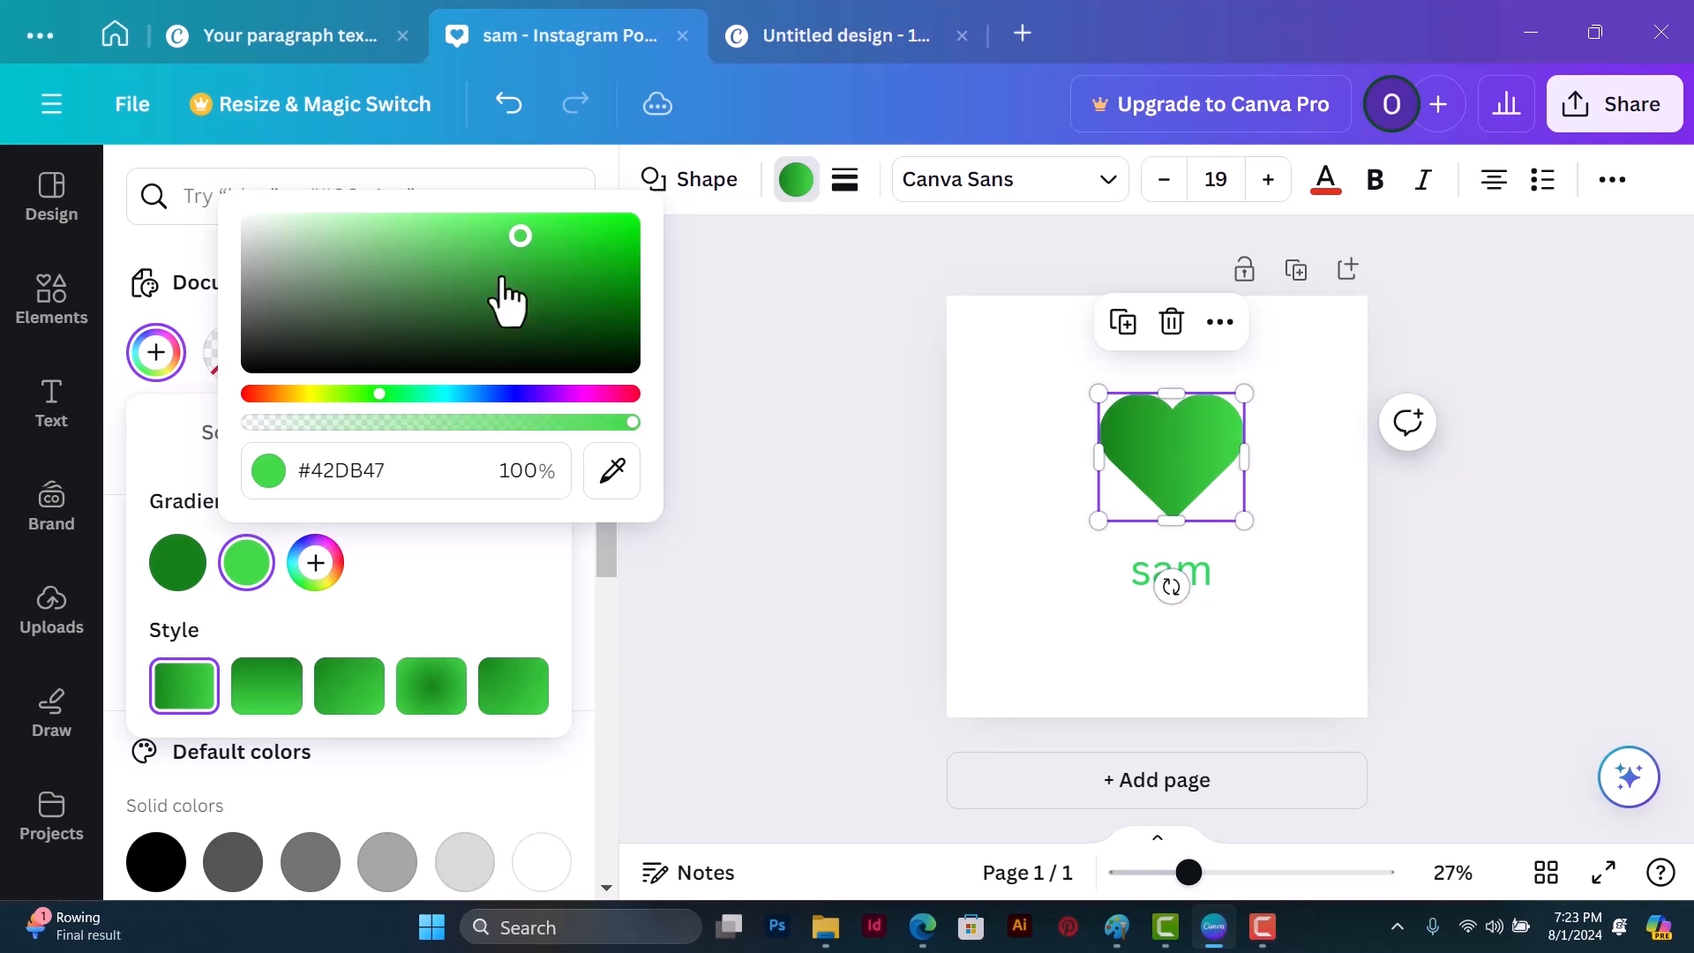
Step: Try the vertical and diagonal linear styles on the heart's green gradient and apply the radial style
click(270, 701)
click(348, 702)
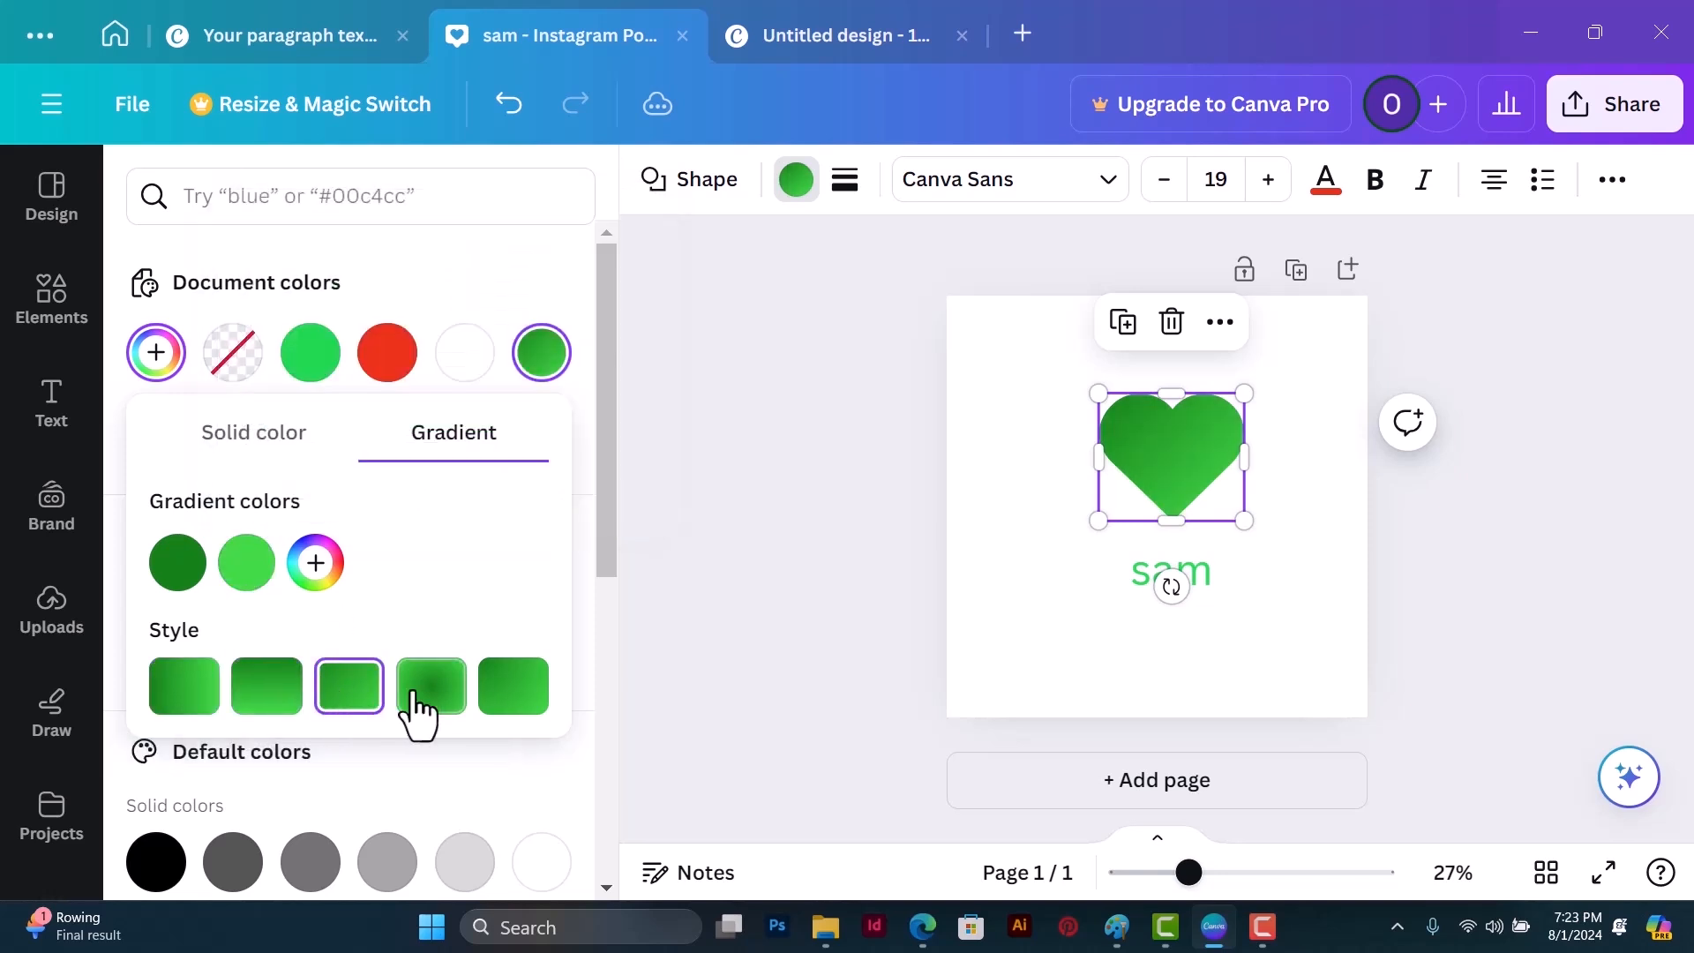
click(419, 706)
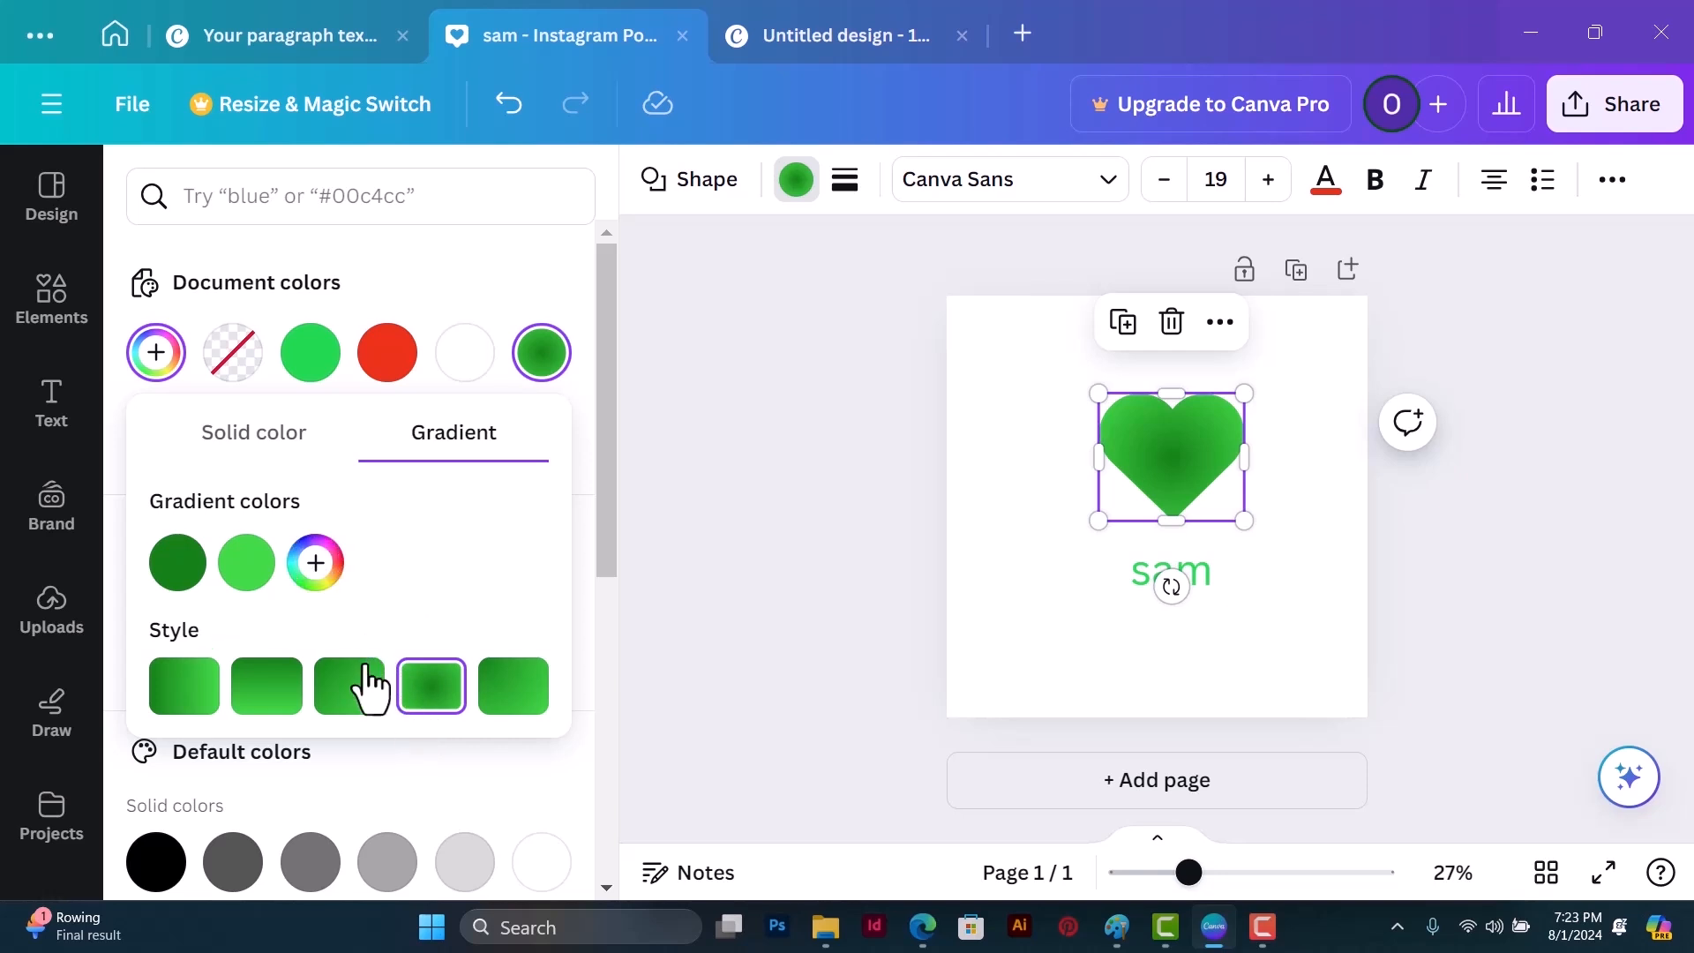
Step: Swap the order of the heart's gradient colors so light green comes first and dark green second
click(193, 584)
mouse_move(233, 578)
mouse_down()
mouse_move(254, 571)
mouse_move(163, 564)
mouse_move(262, 571)
mouse_move(155, 568)
mouse_move(244, 565)
mouse_up()
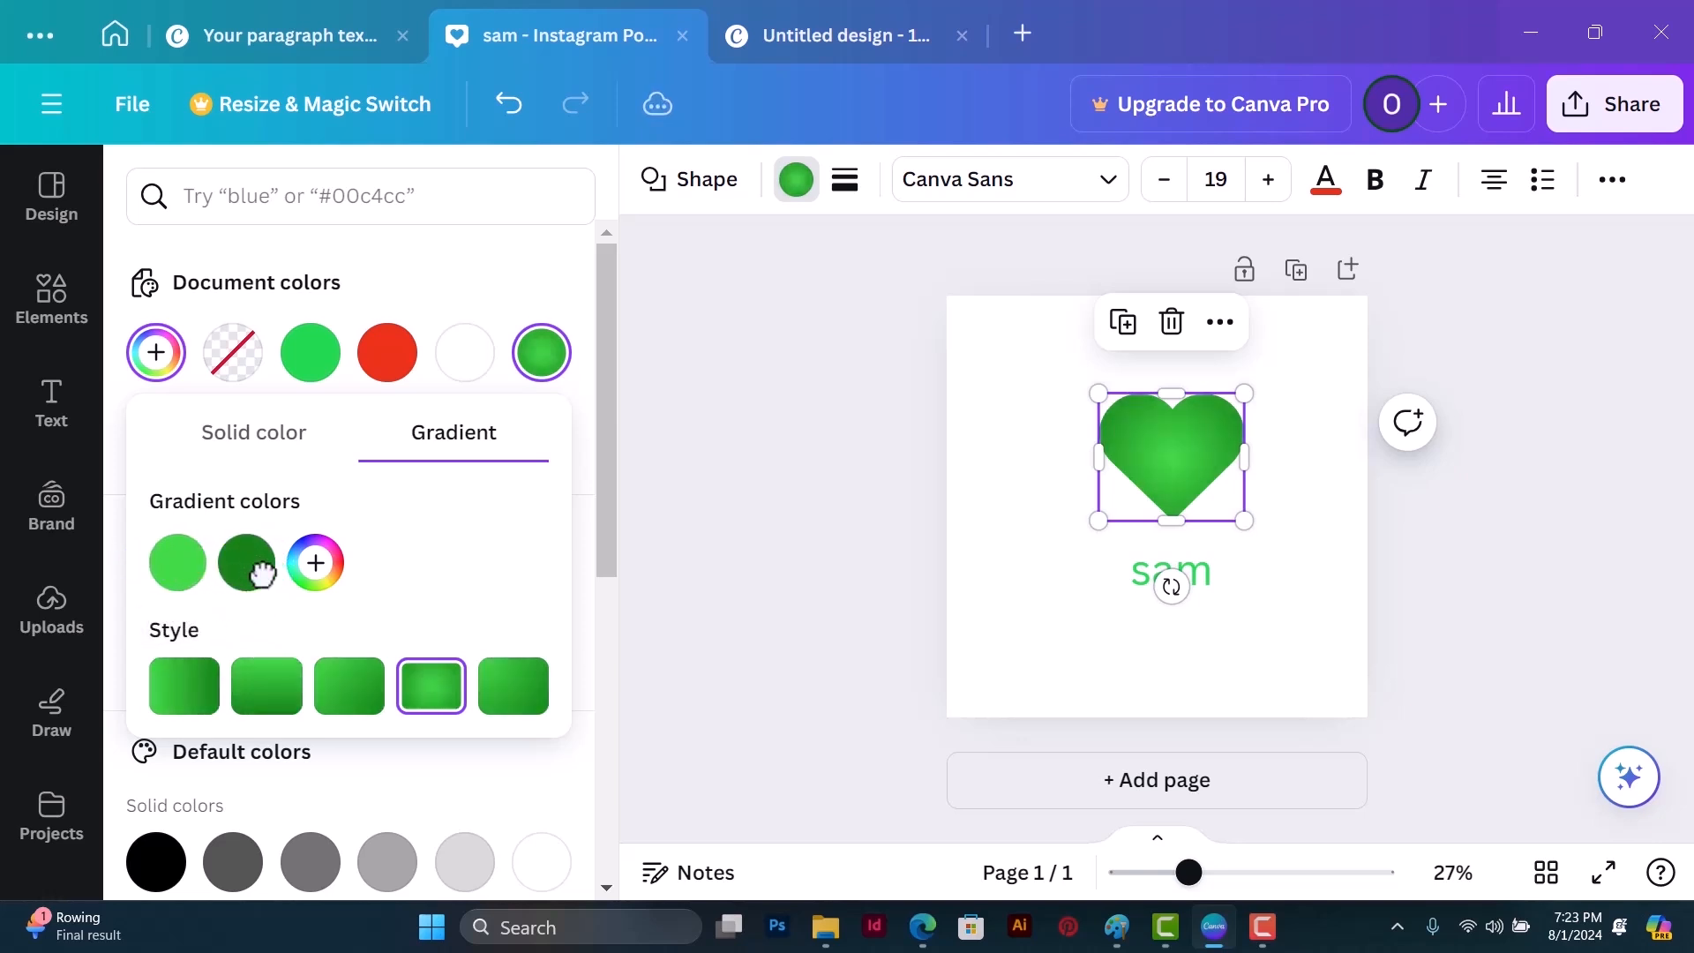
click(860, 462)
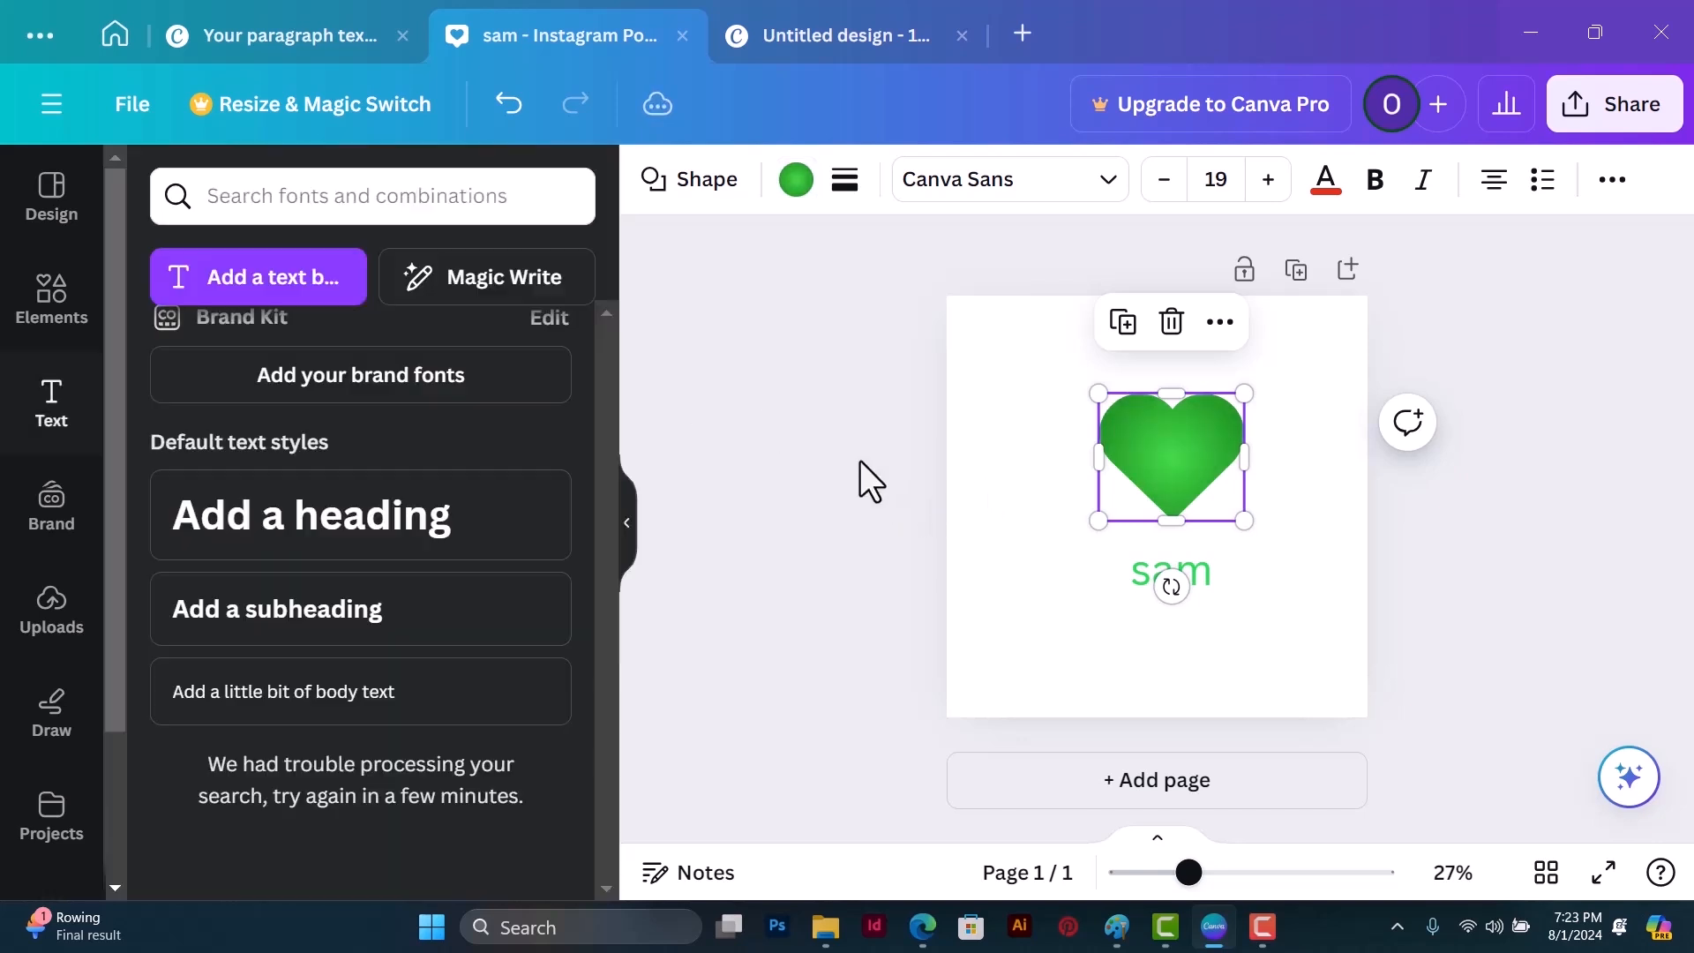
Step: Give the heart a solid black border with a weight of 4
click(1186, 453)
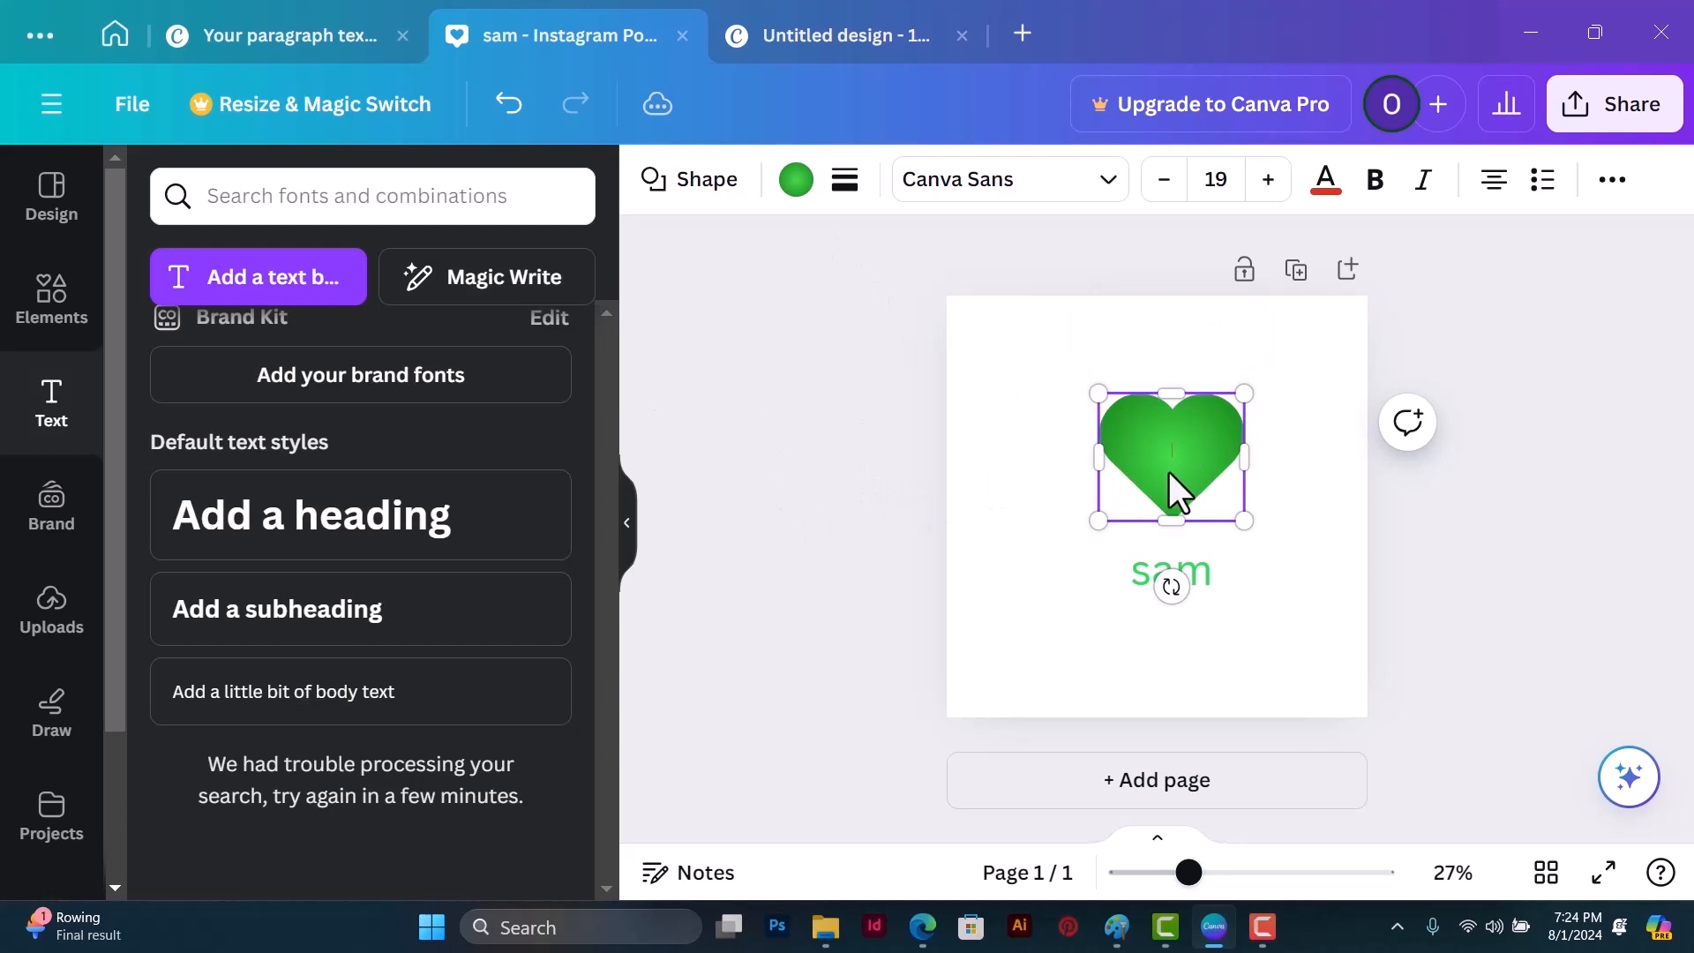
click(847, 181)
drag(858, 369, 920, 377)
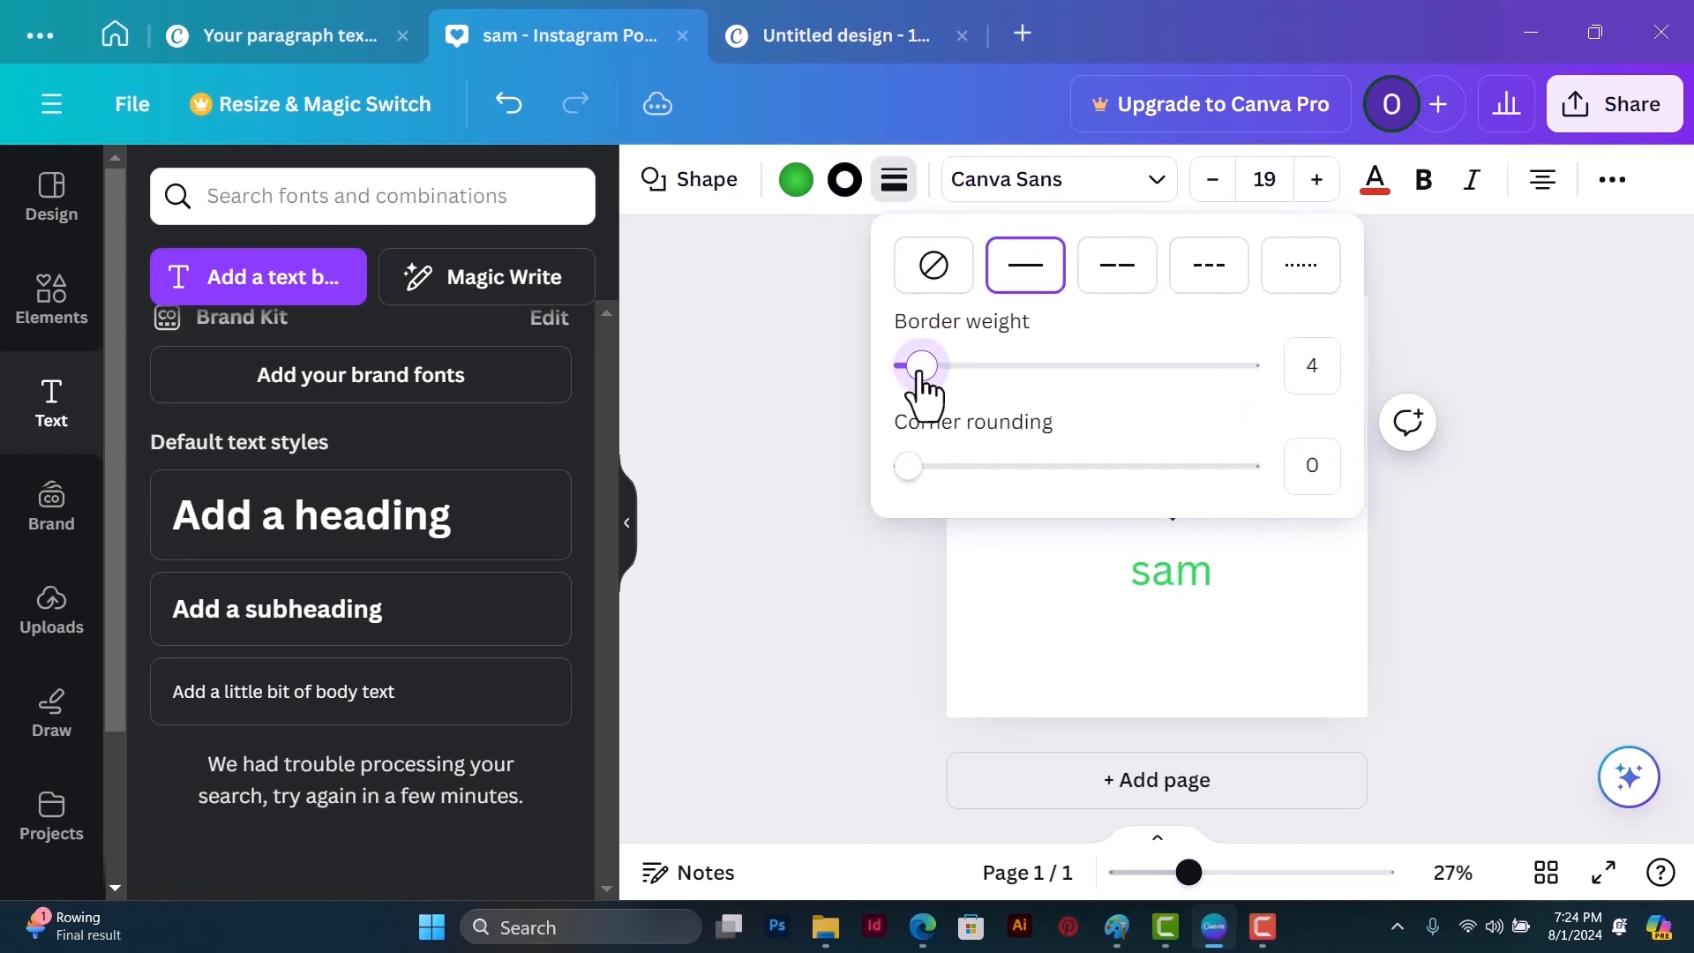
click(1272, 624)
Step: Delete the heart shape and the green text below it from the page
click(1187, 442)
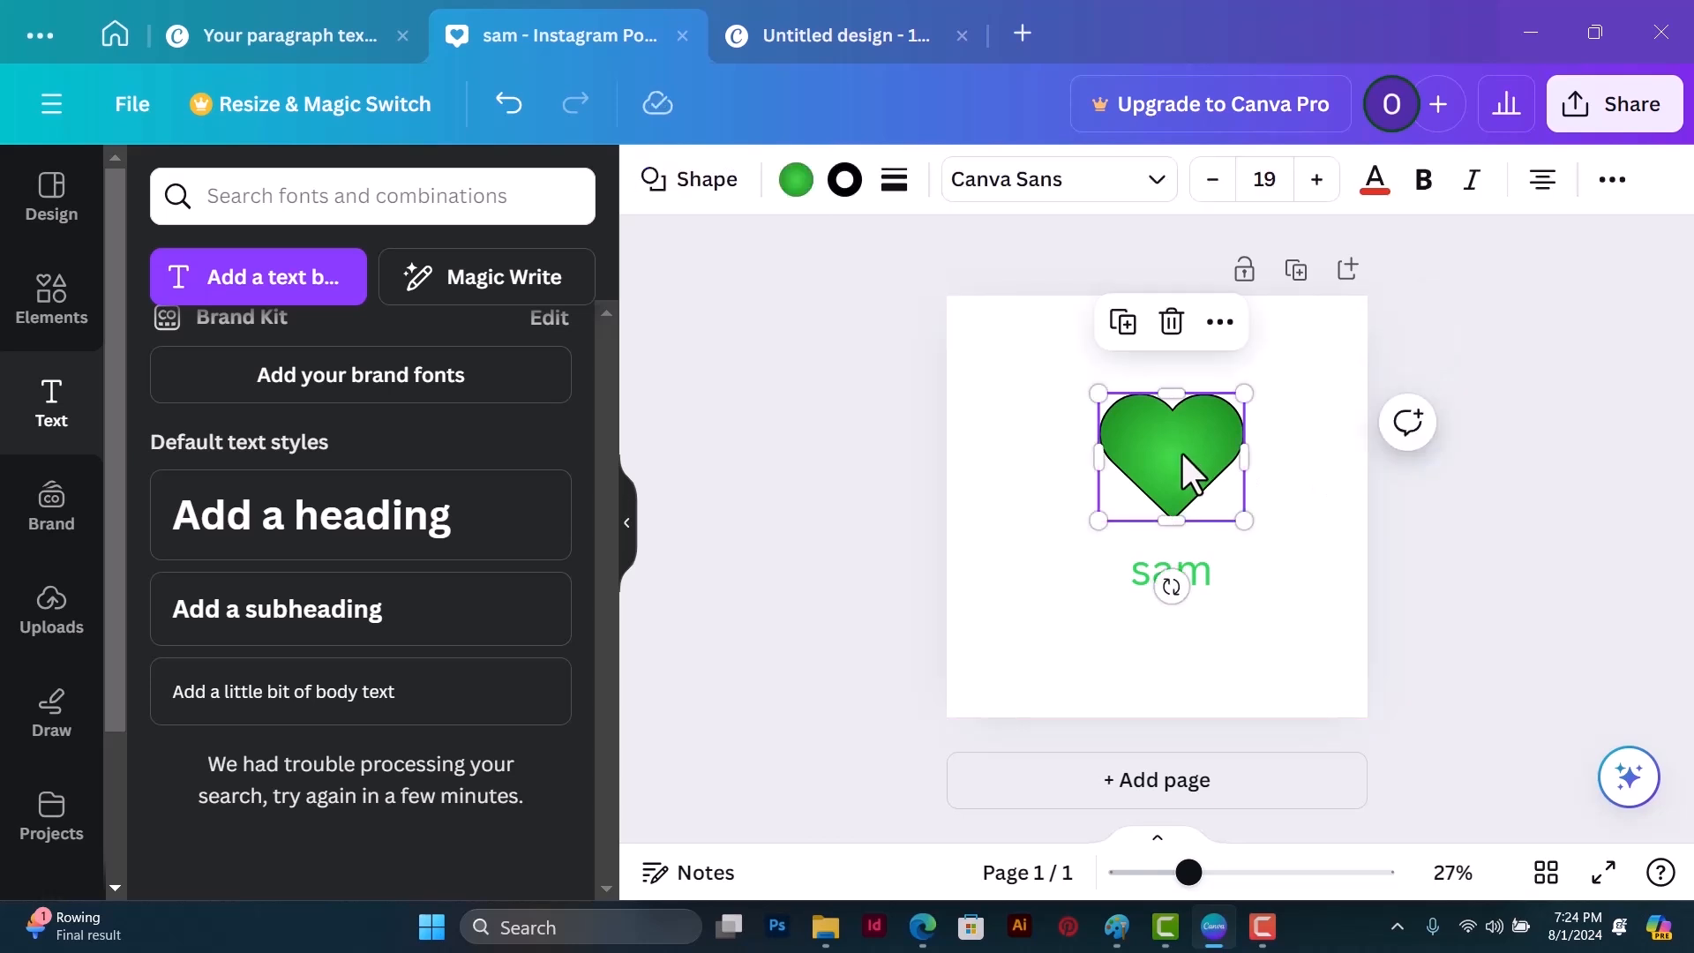
key(Delete)
click(1186, 580)
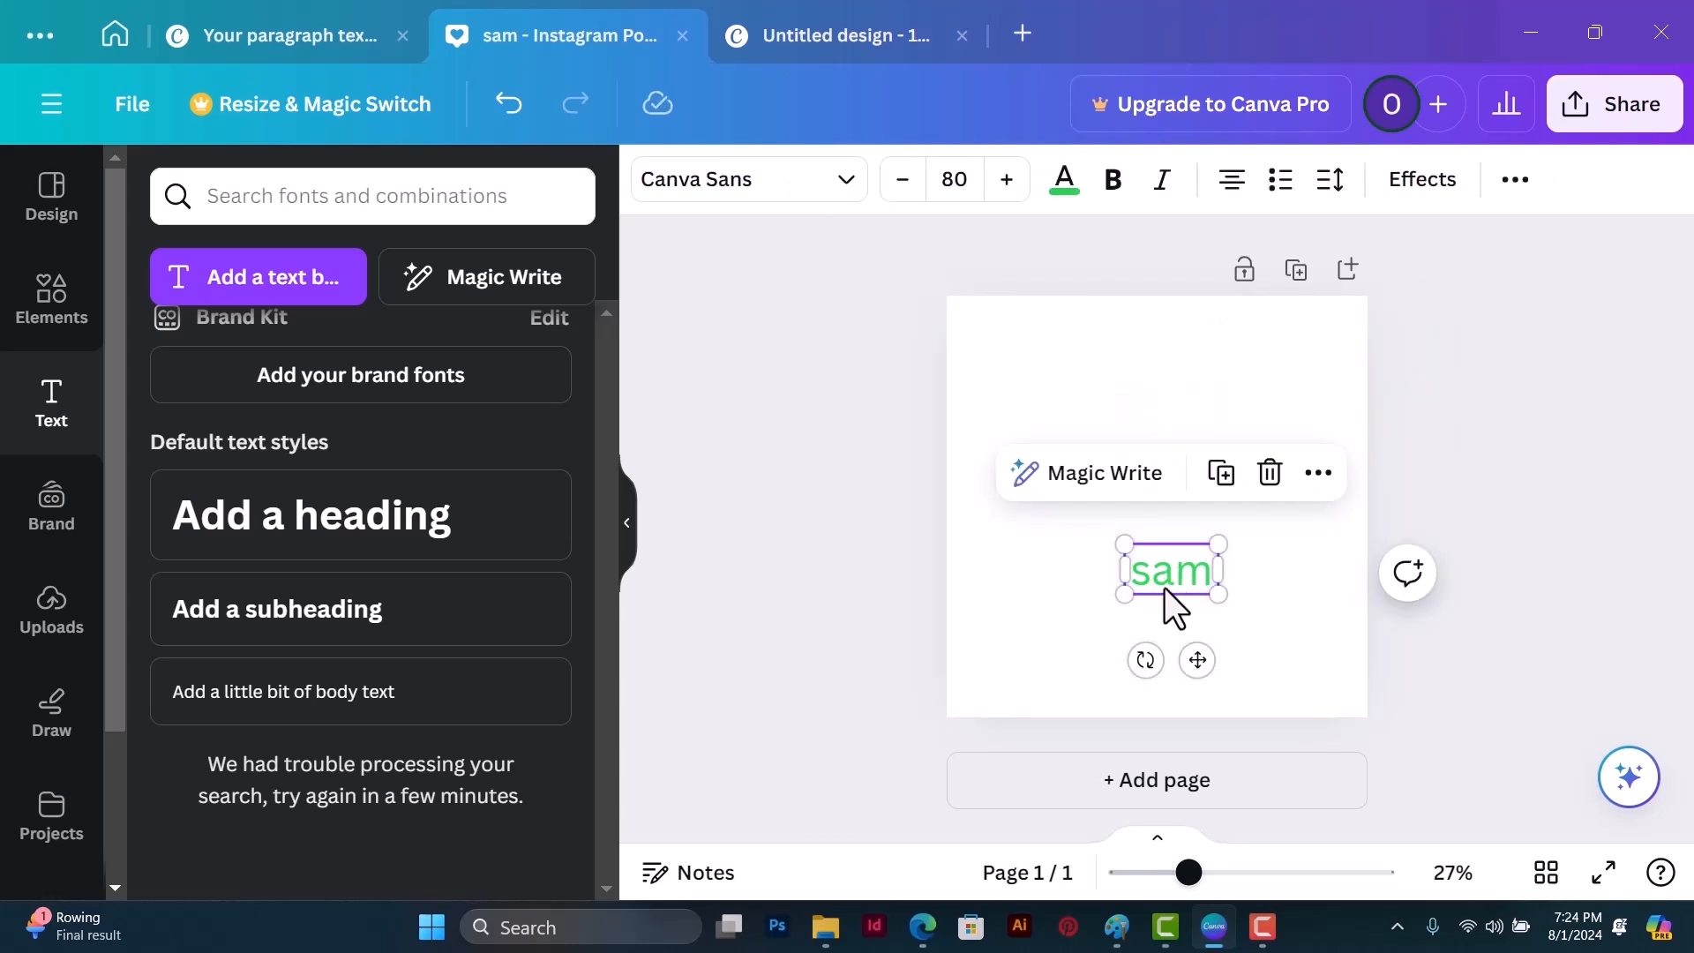
key(Delete)
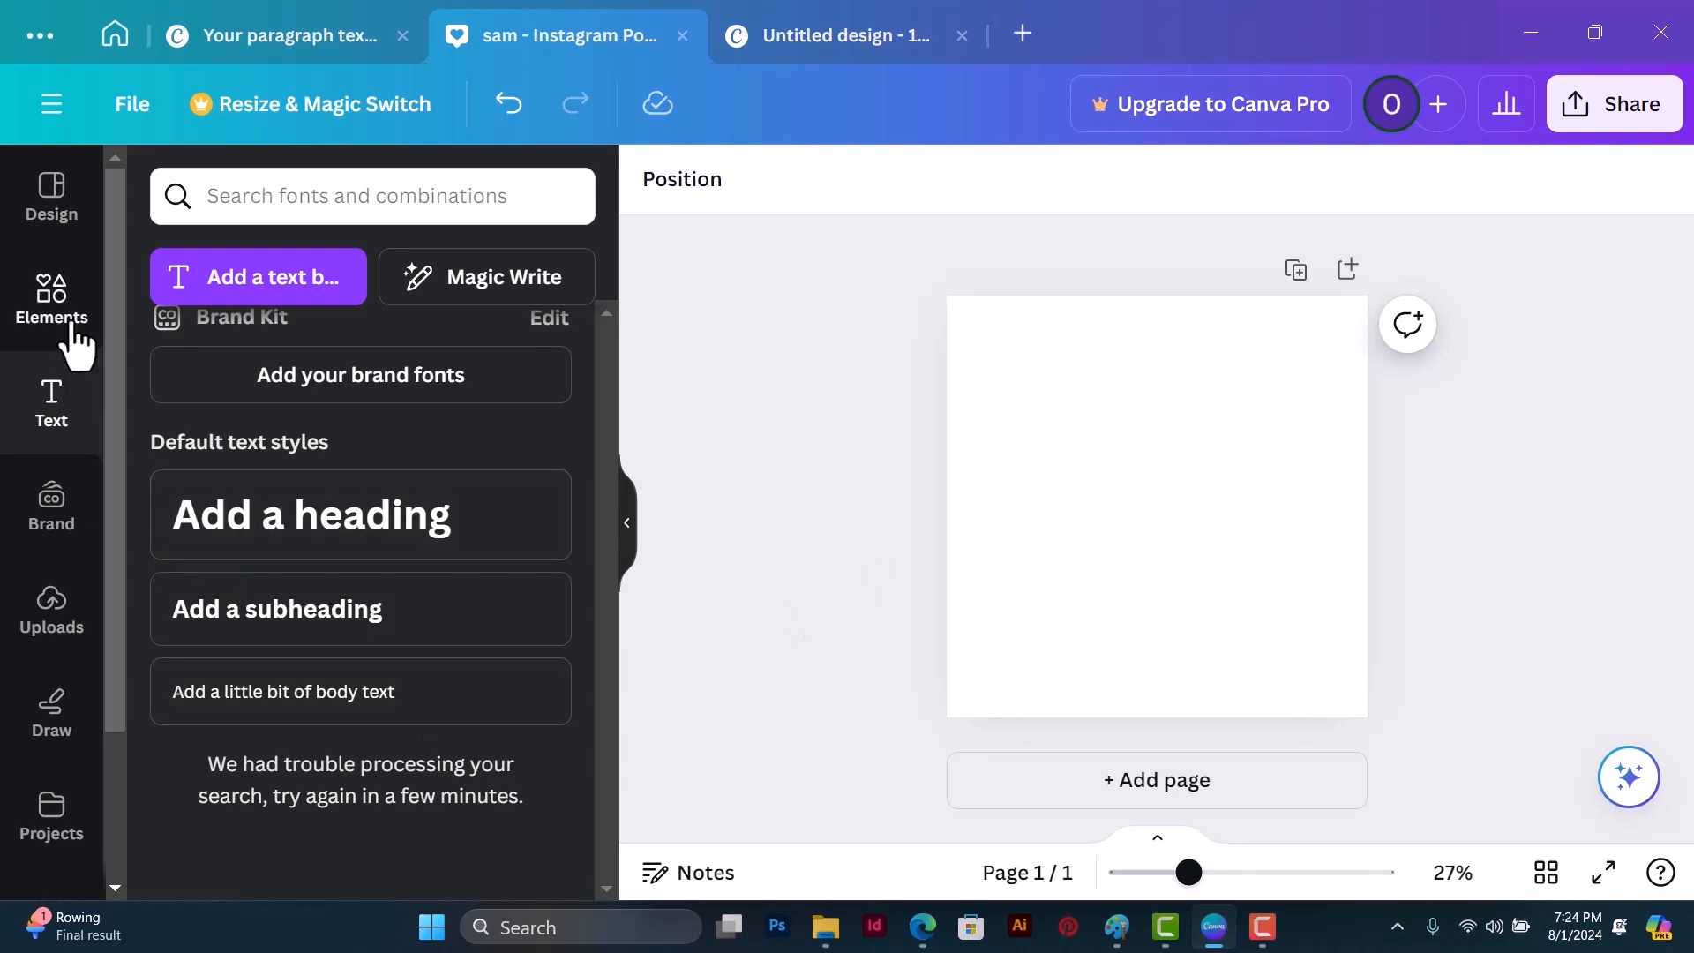
Step: Insert a square shape and enlarge it to cover the entire page
click(51, 300)
click(206, 431)
drag(1098, 444, 945, 294)
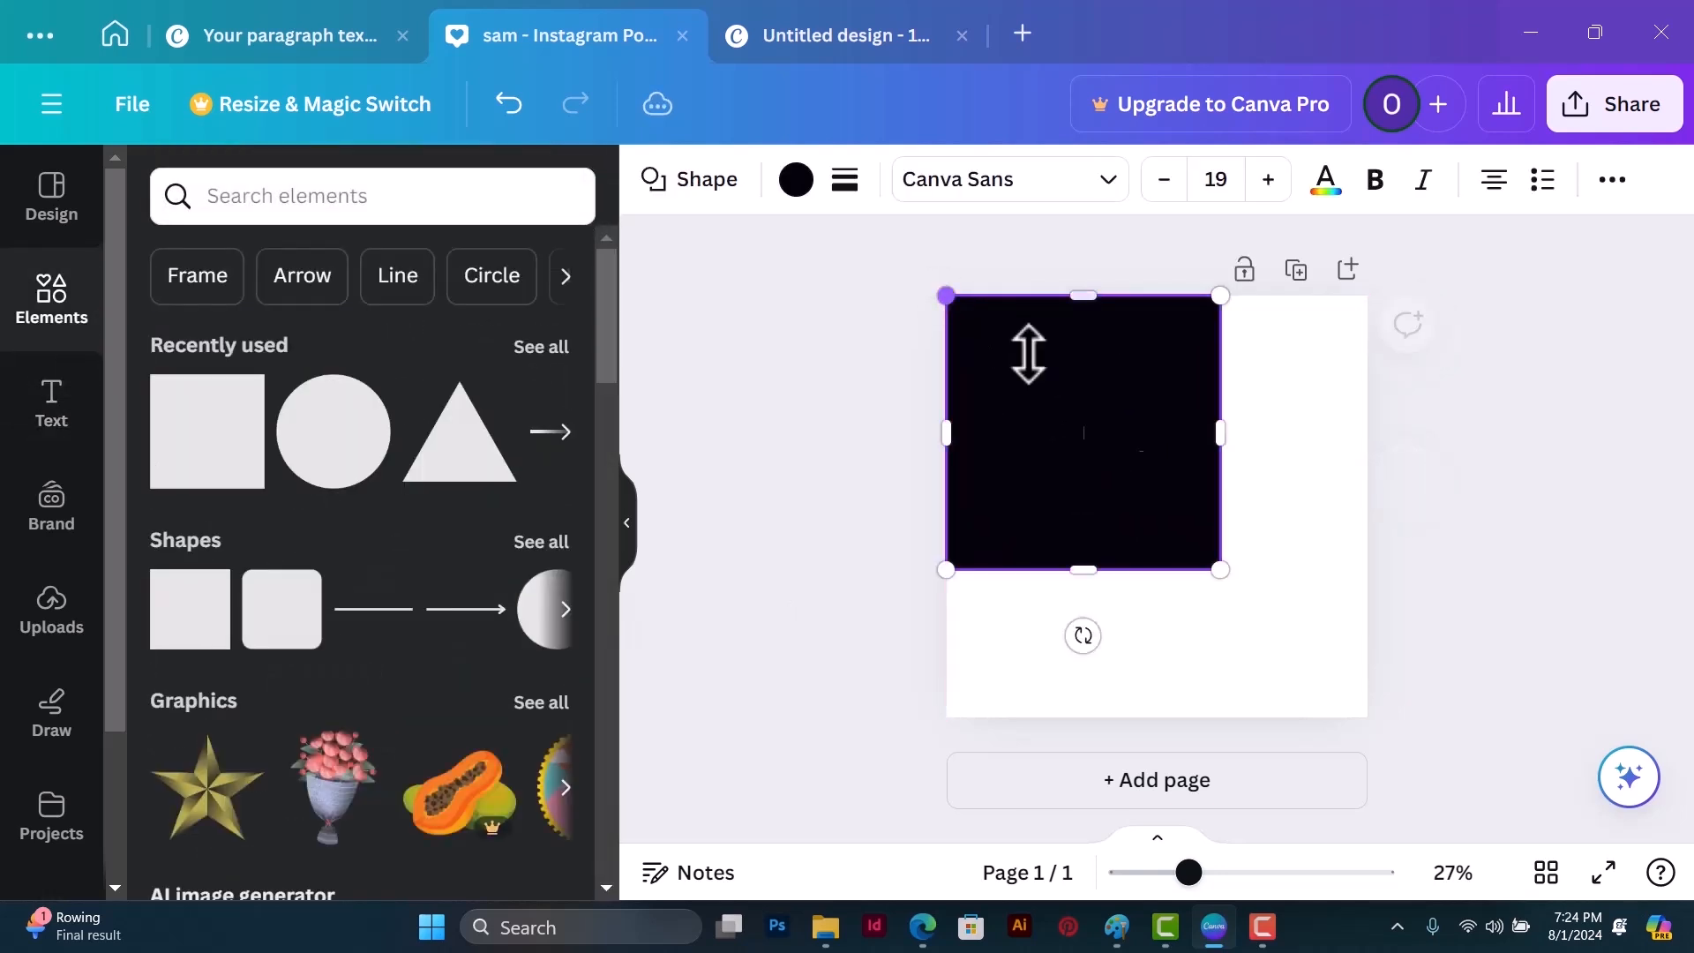
drag(1224, 569, 1369, 717)
Step: Give the square a horizontal linear gradient fill and set its first gradient color to dark blue #122276
click(797, 181)
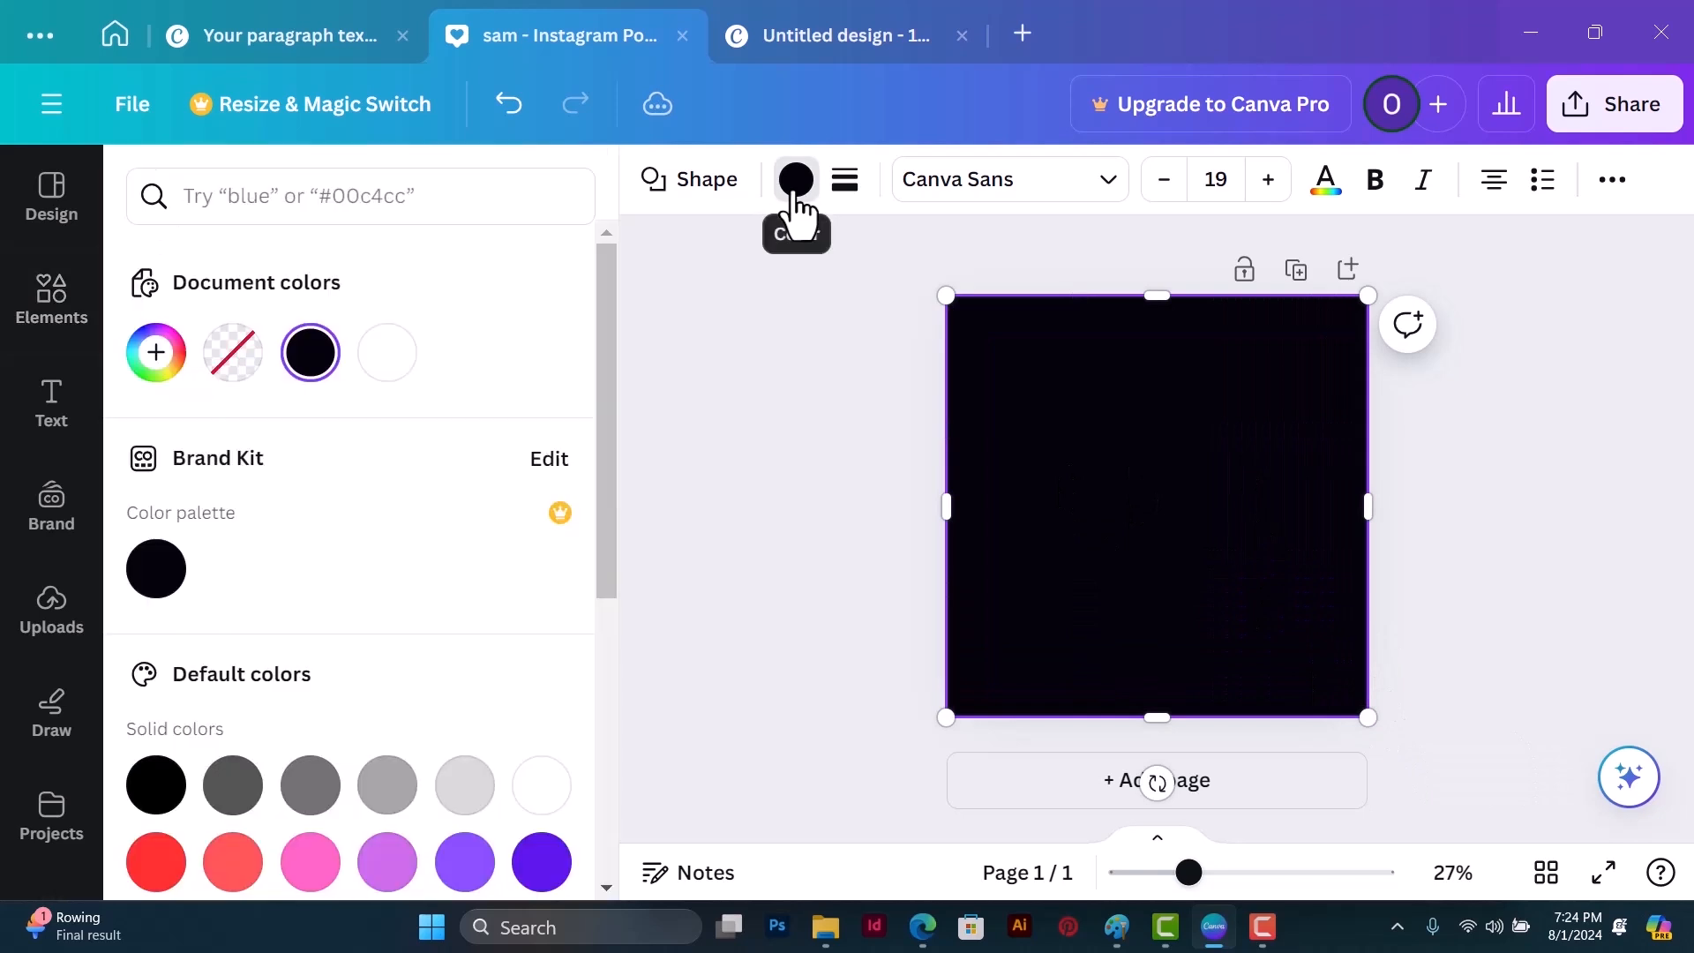
click(156, 351)
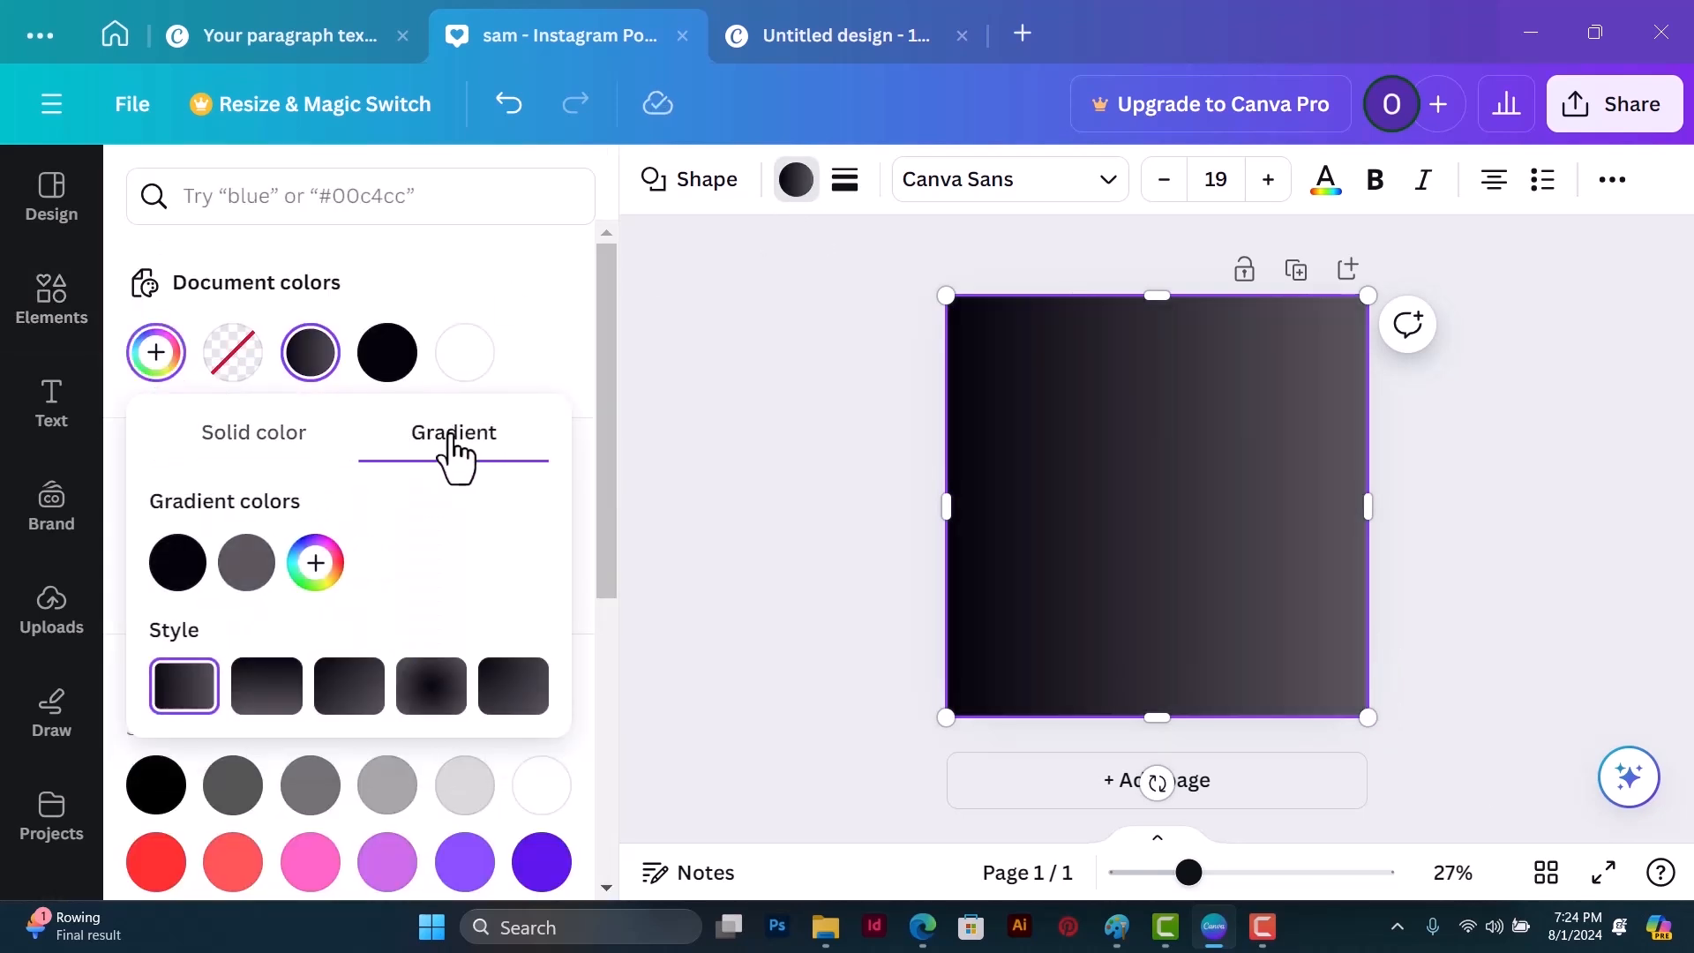
click(177, 564)
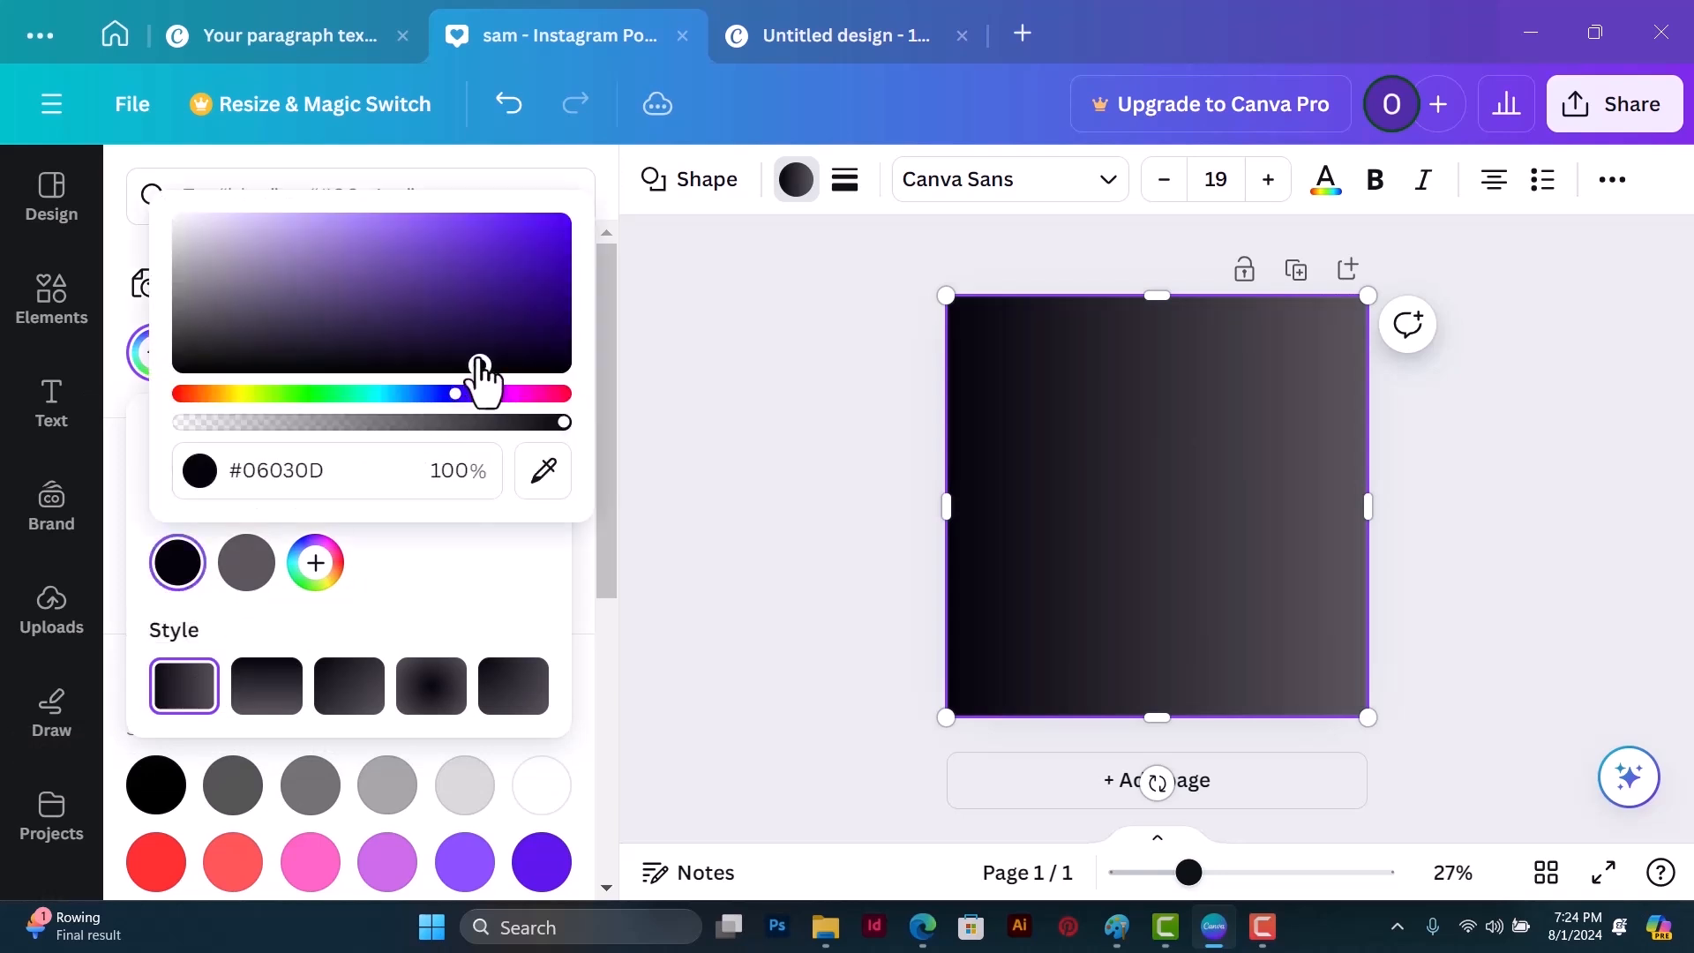
drag(457, 393, 427, 393)
drag(499, 348, 509, 305)
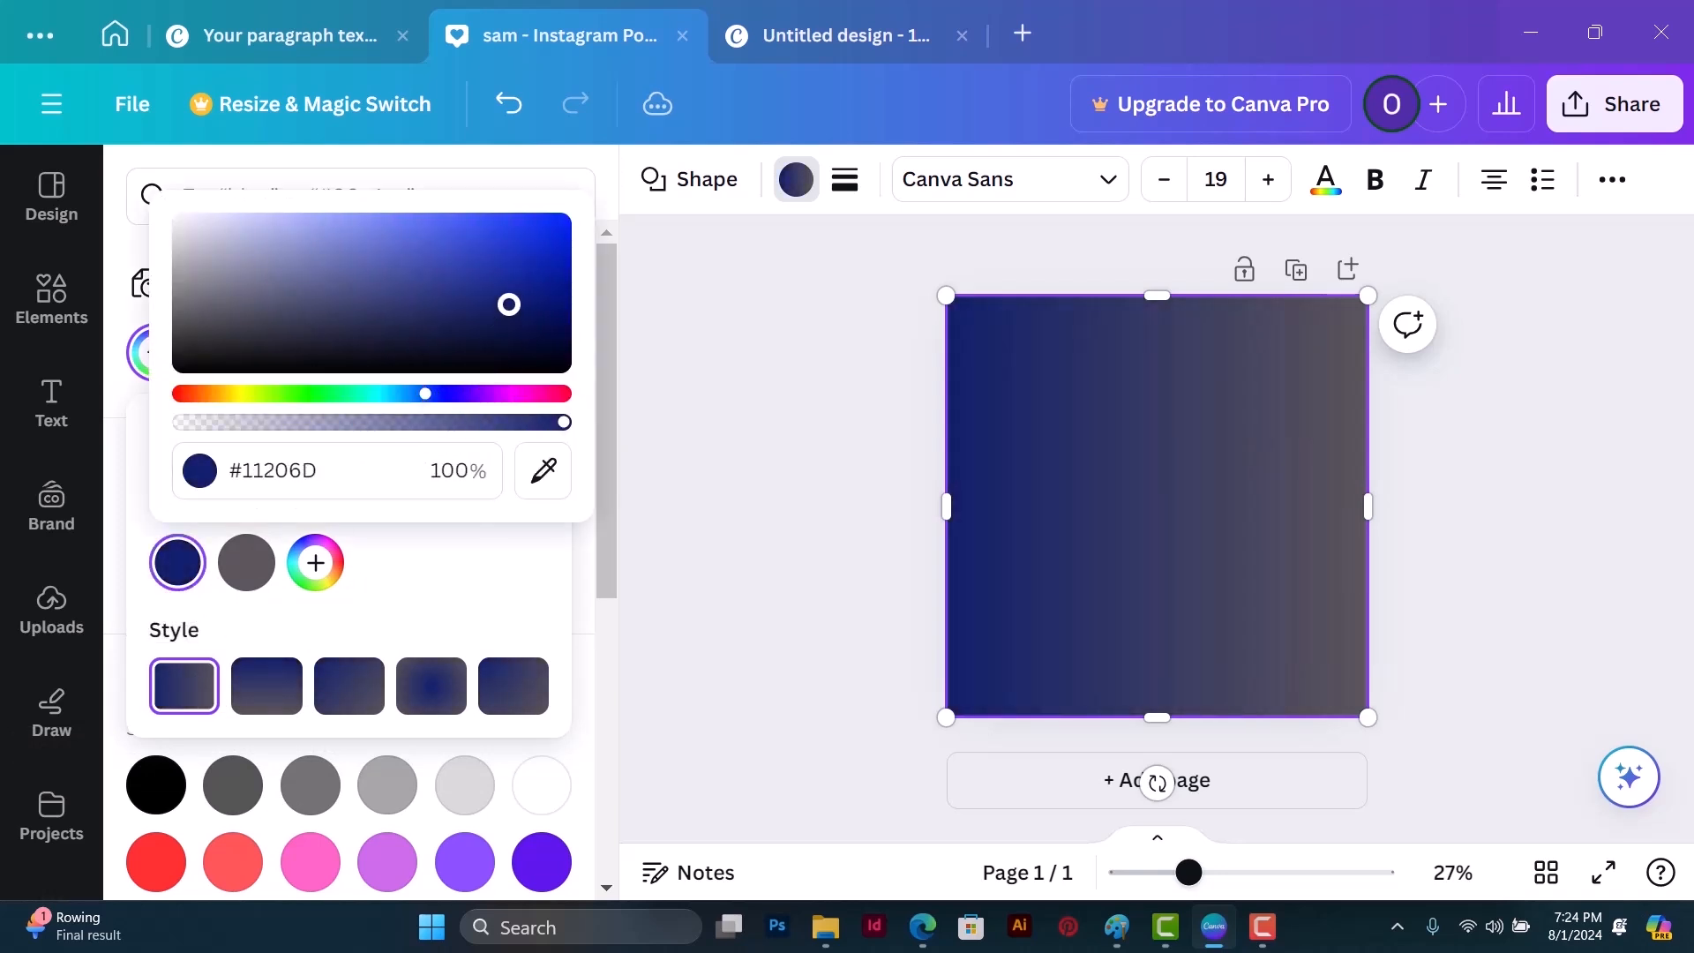
click(437, 572)
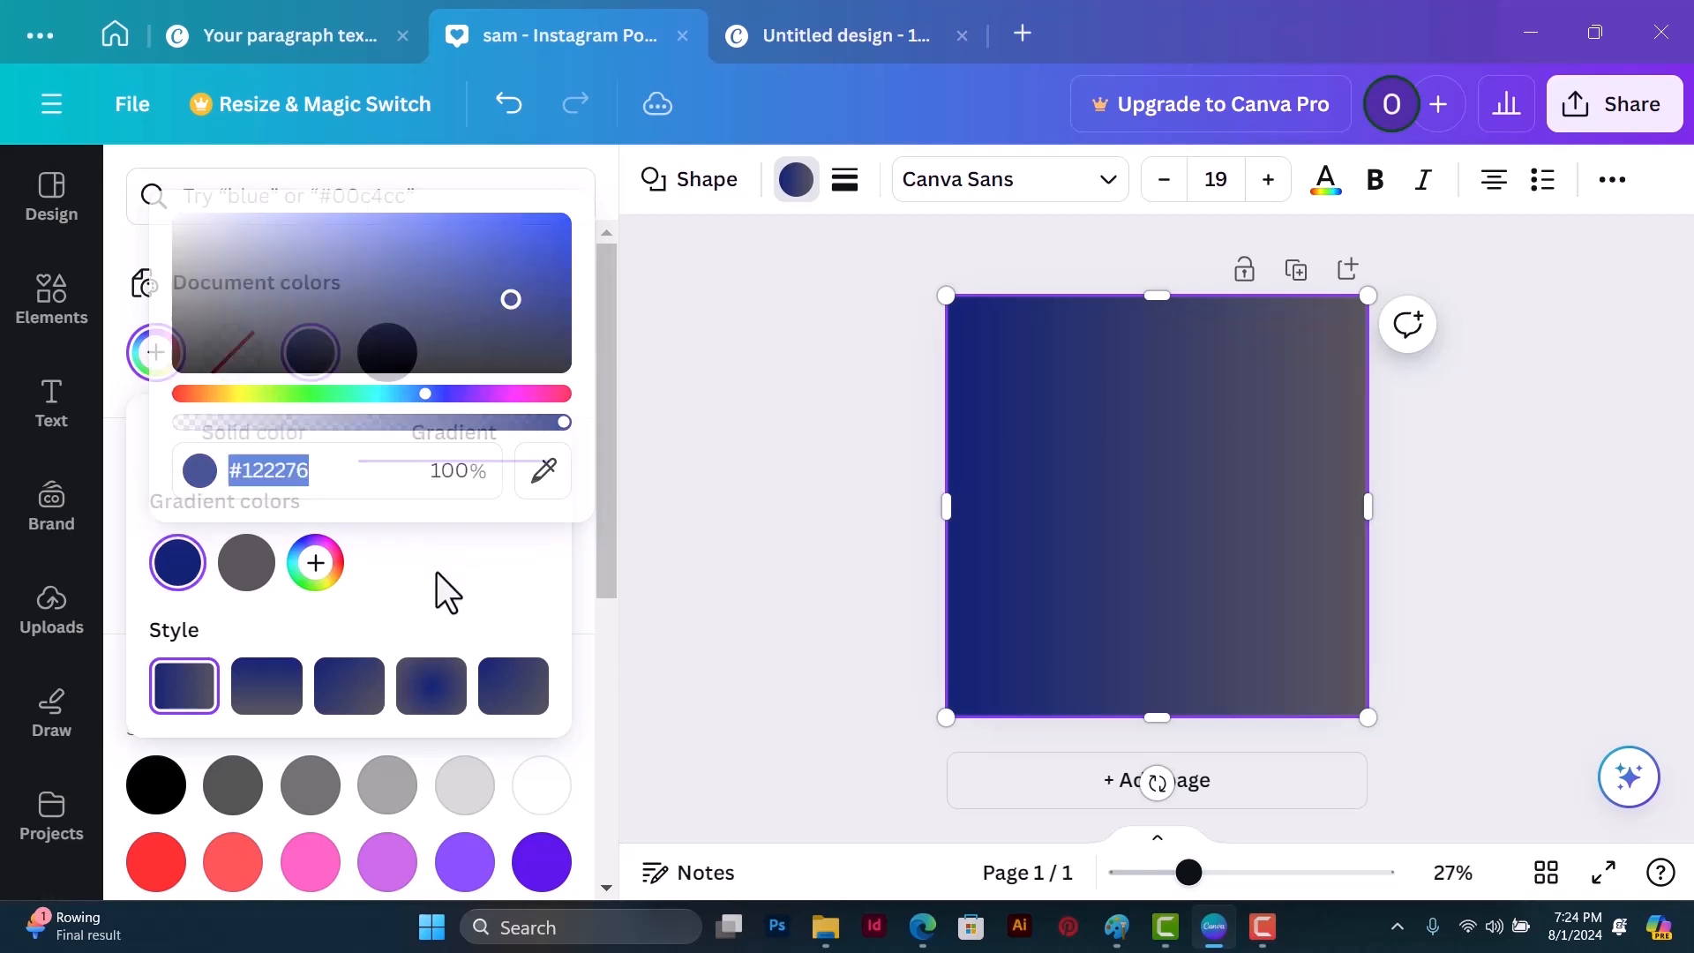
Step: Set the square's second gradient color to #122276, and lighten it to the brighter blue #3F59E1
click(246, 565)
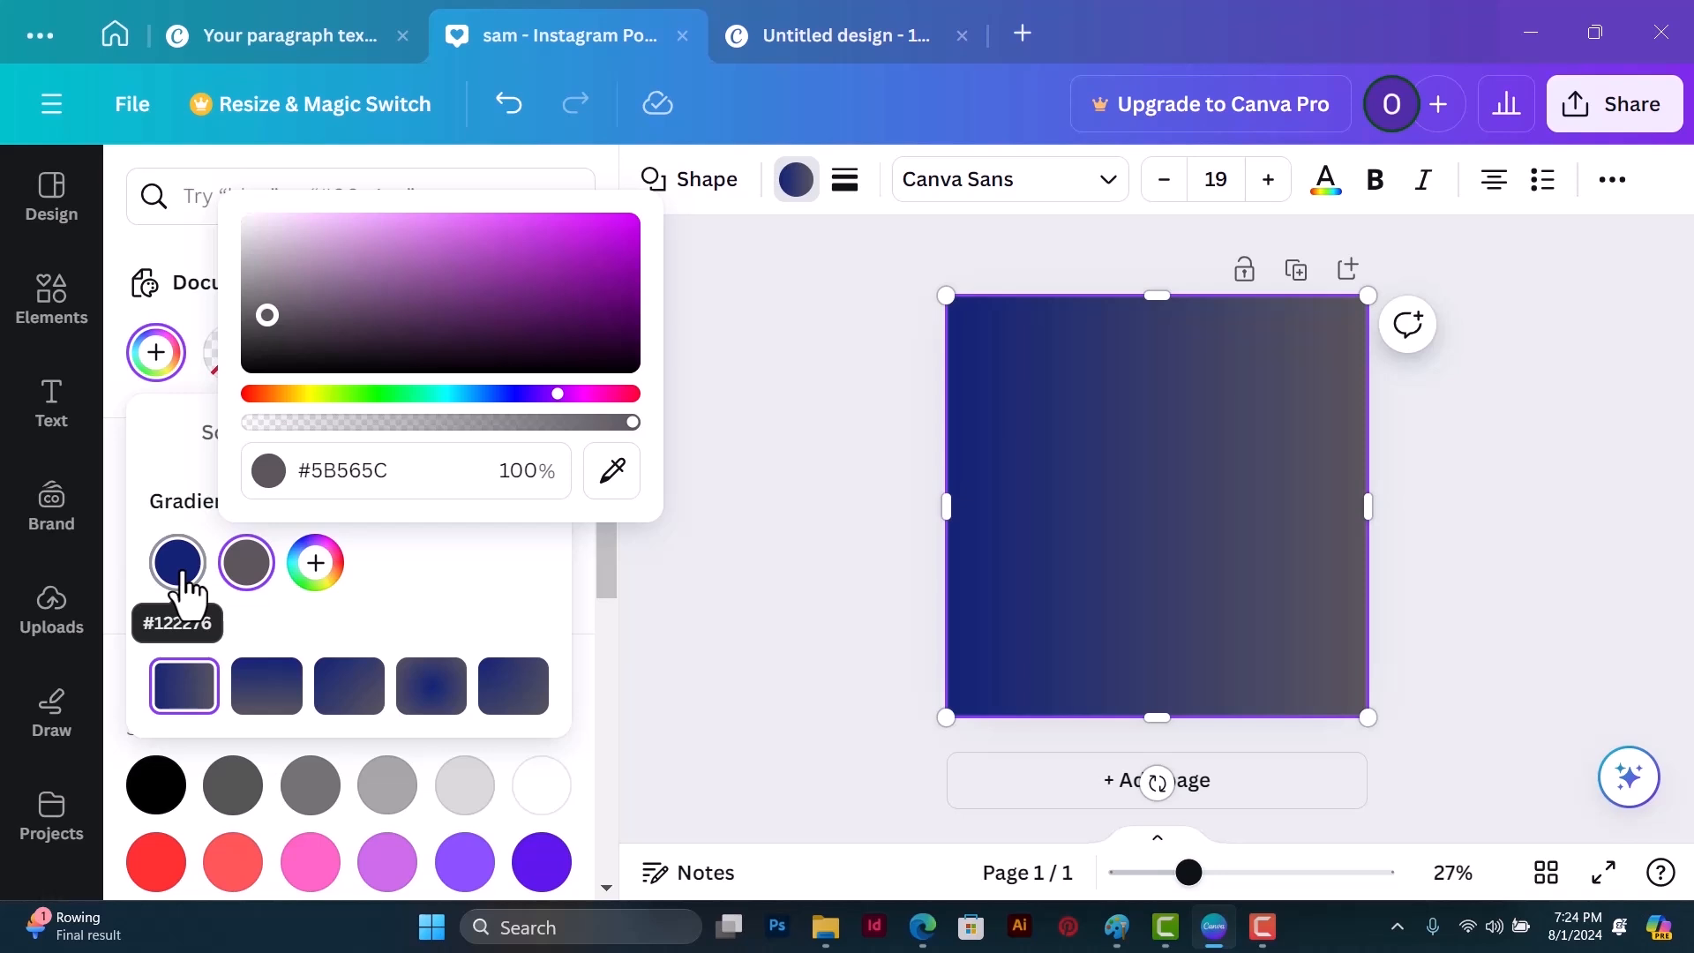
click(381, 472)
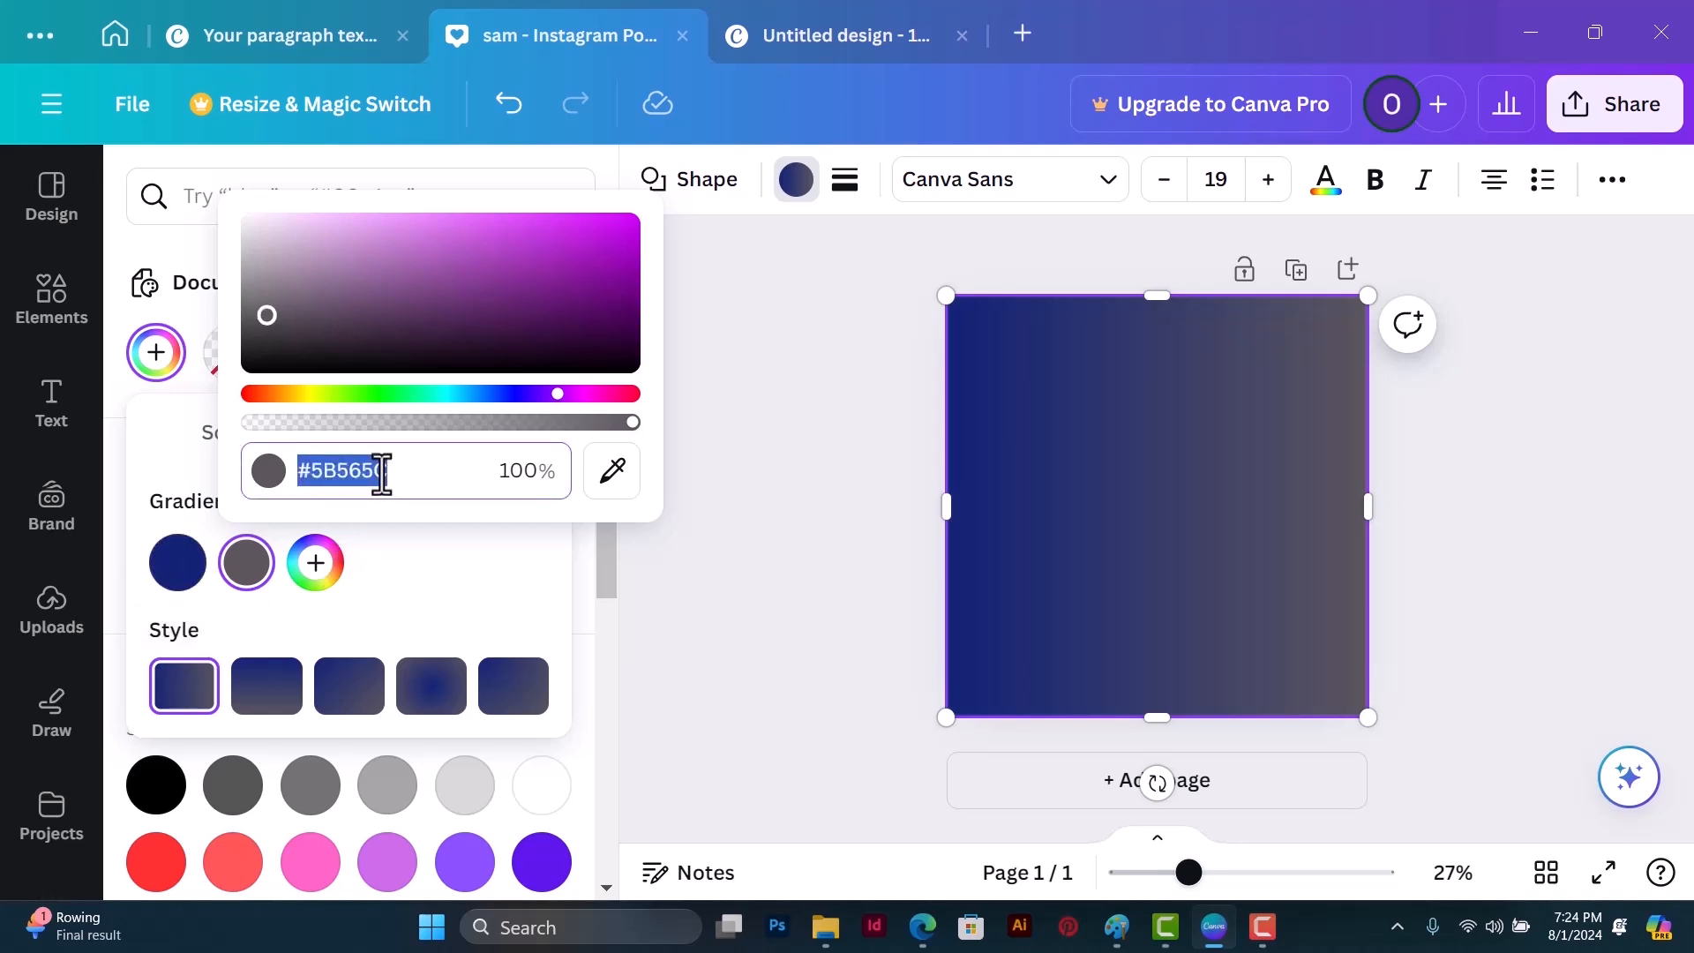
text(#122276)
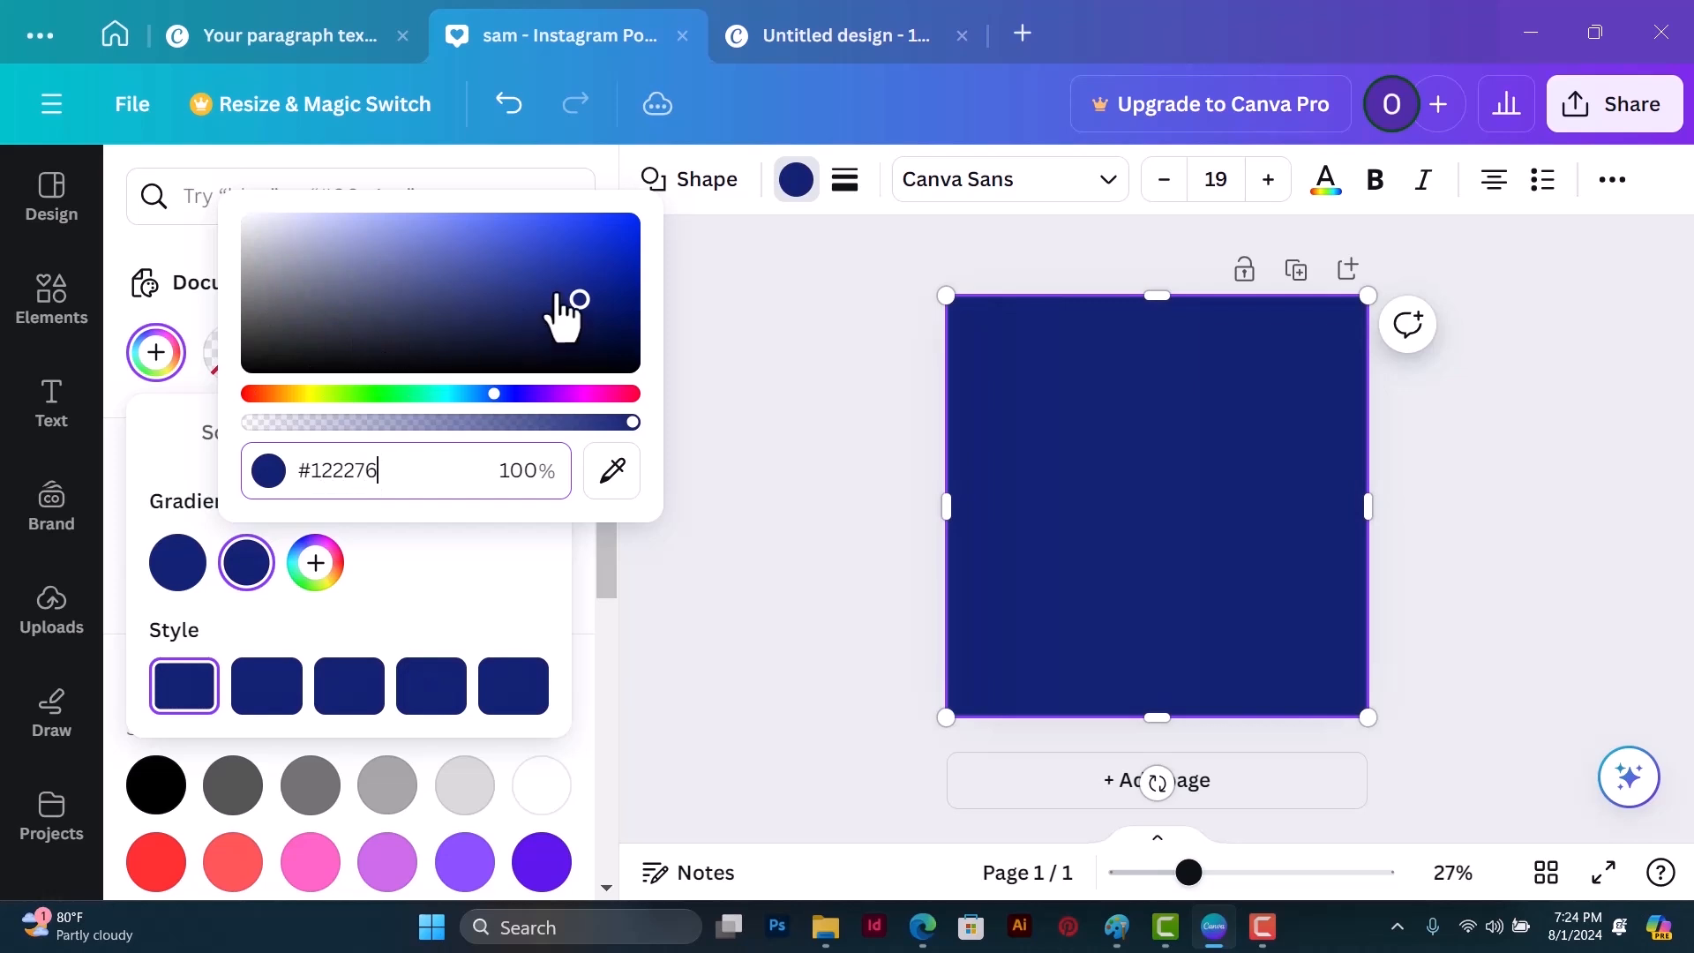
drag(579, 304, 535, 237)
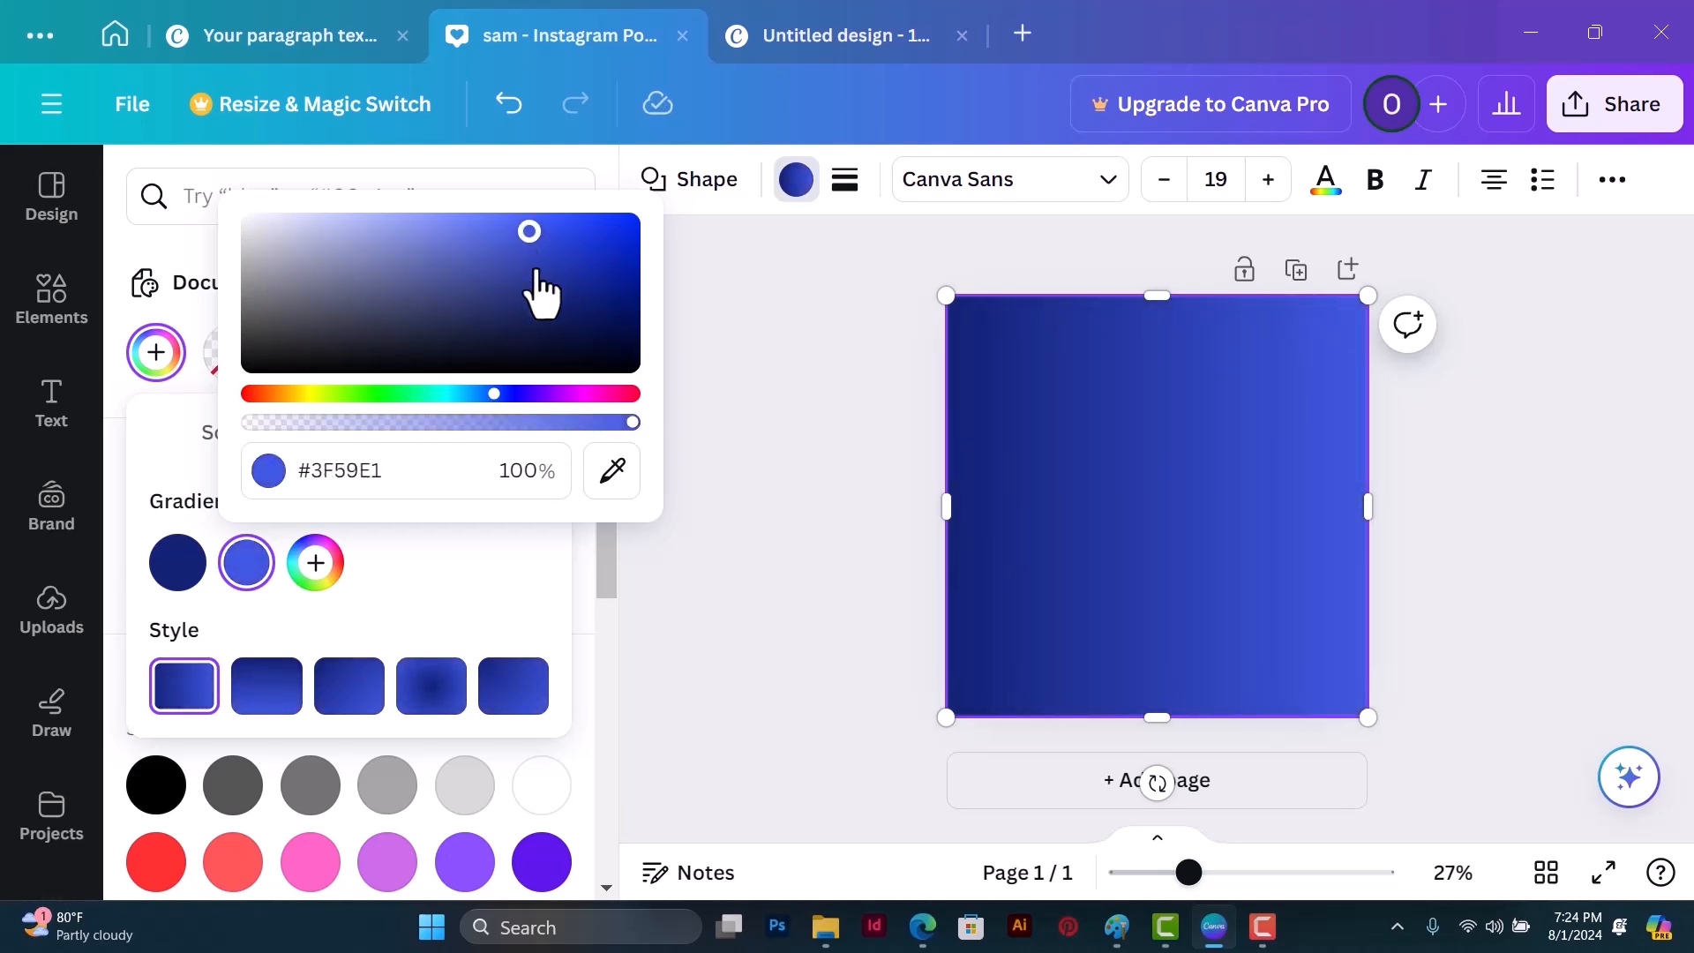
click(464, 626)
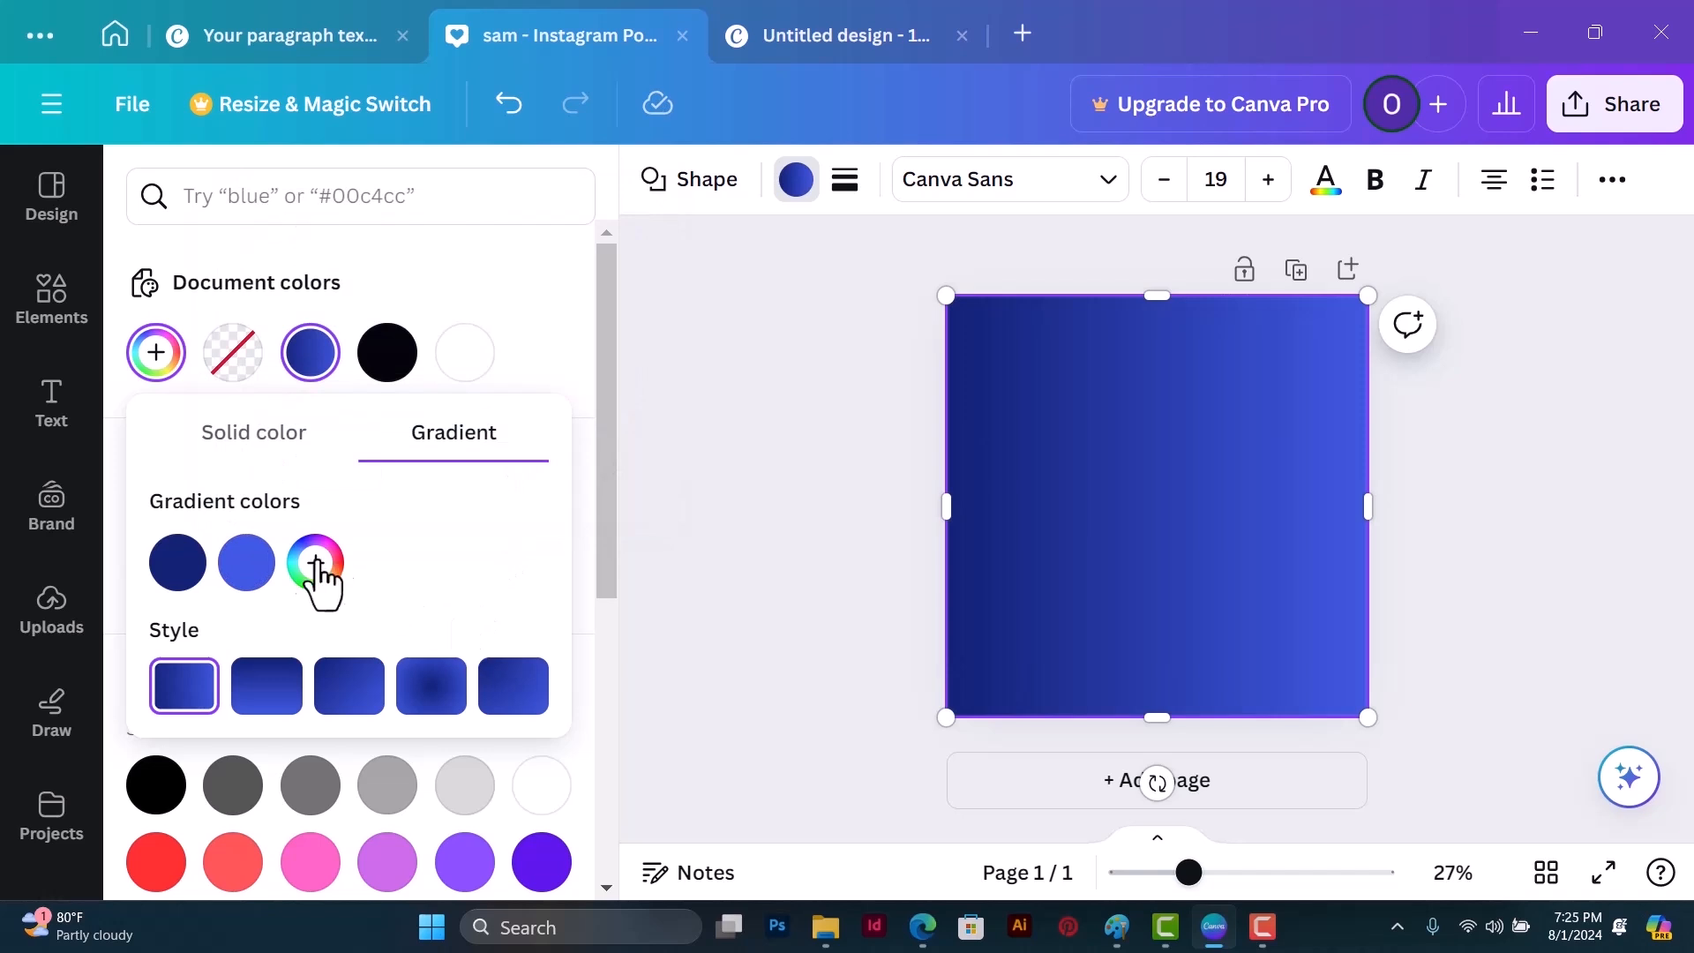
Step: Sample the square's dark blue edge as the second gradient color, and lighten it to #2C47D1
click(246, 563)
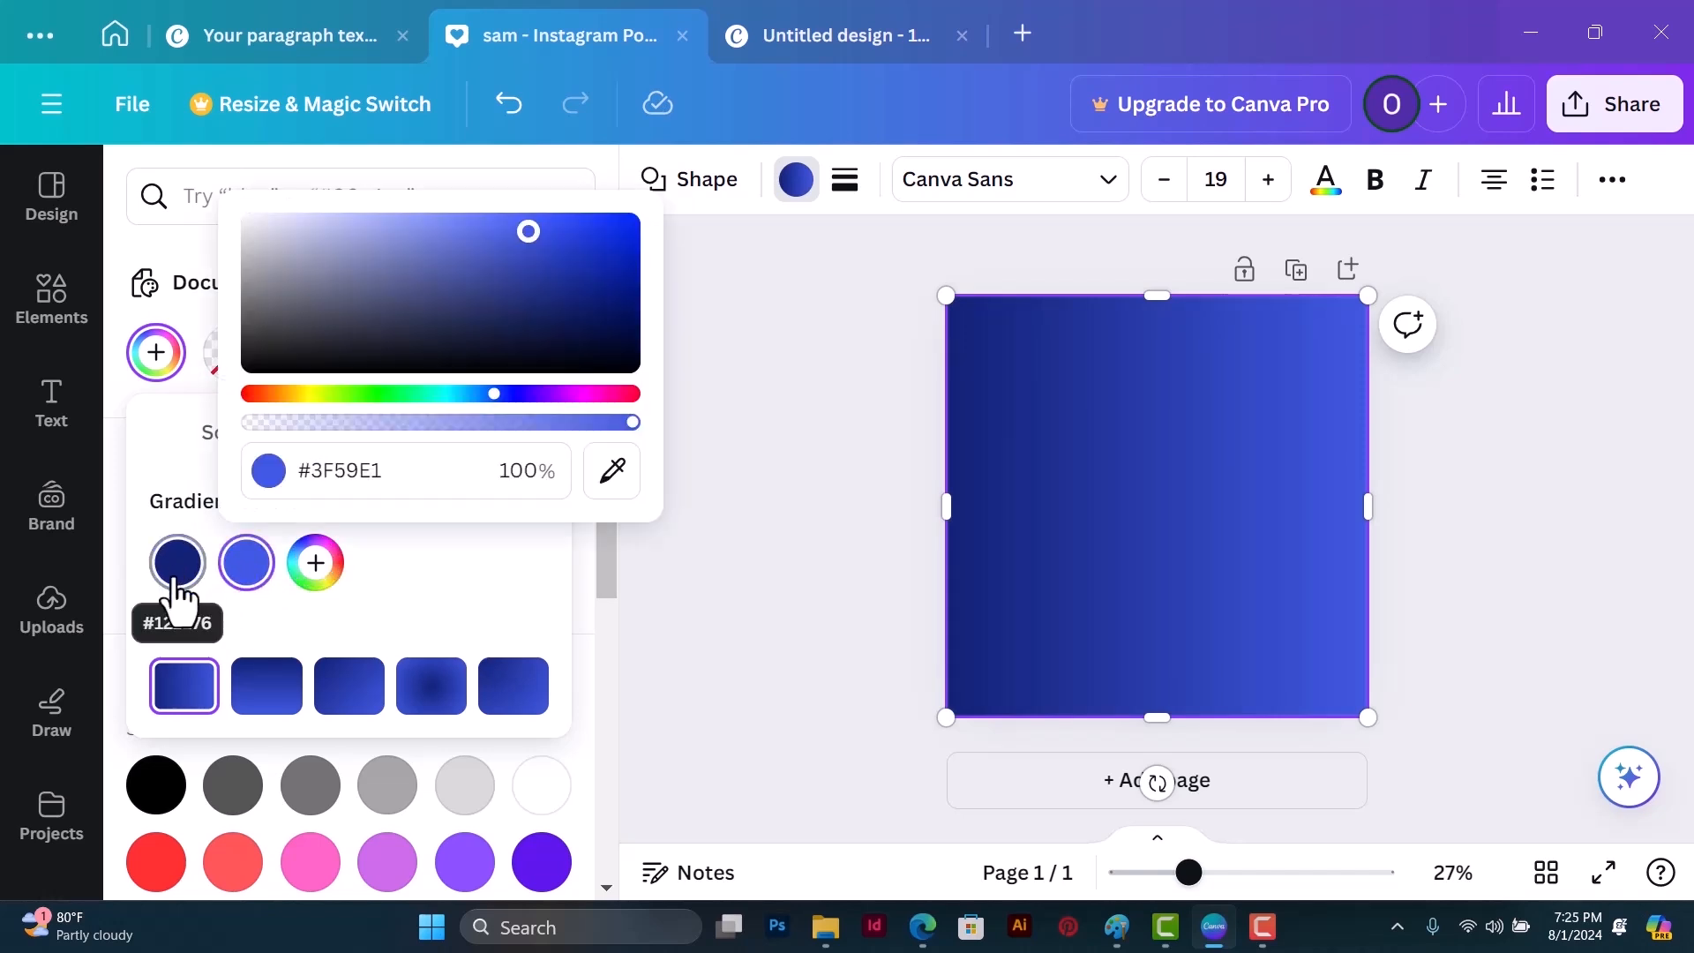
click(614, 483)
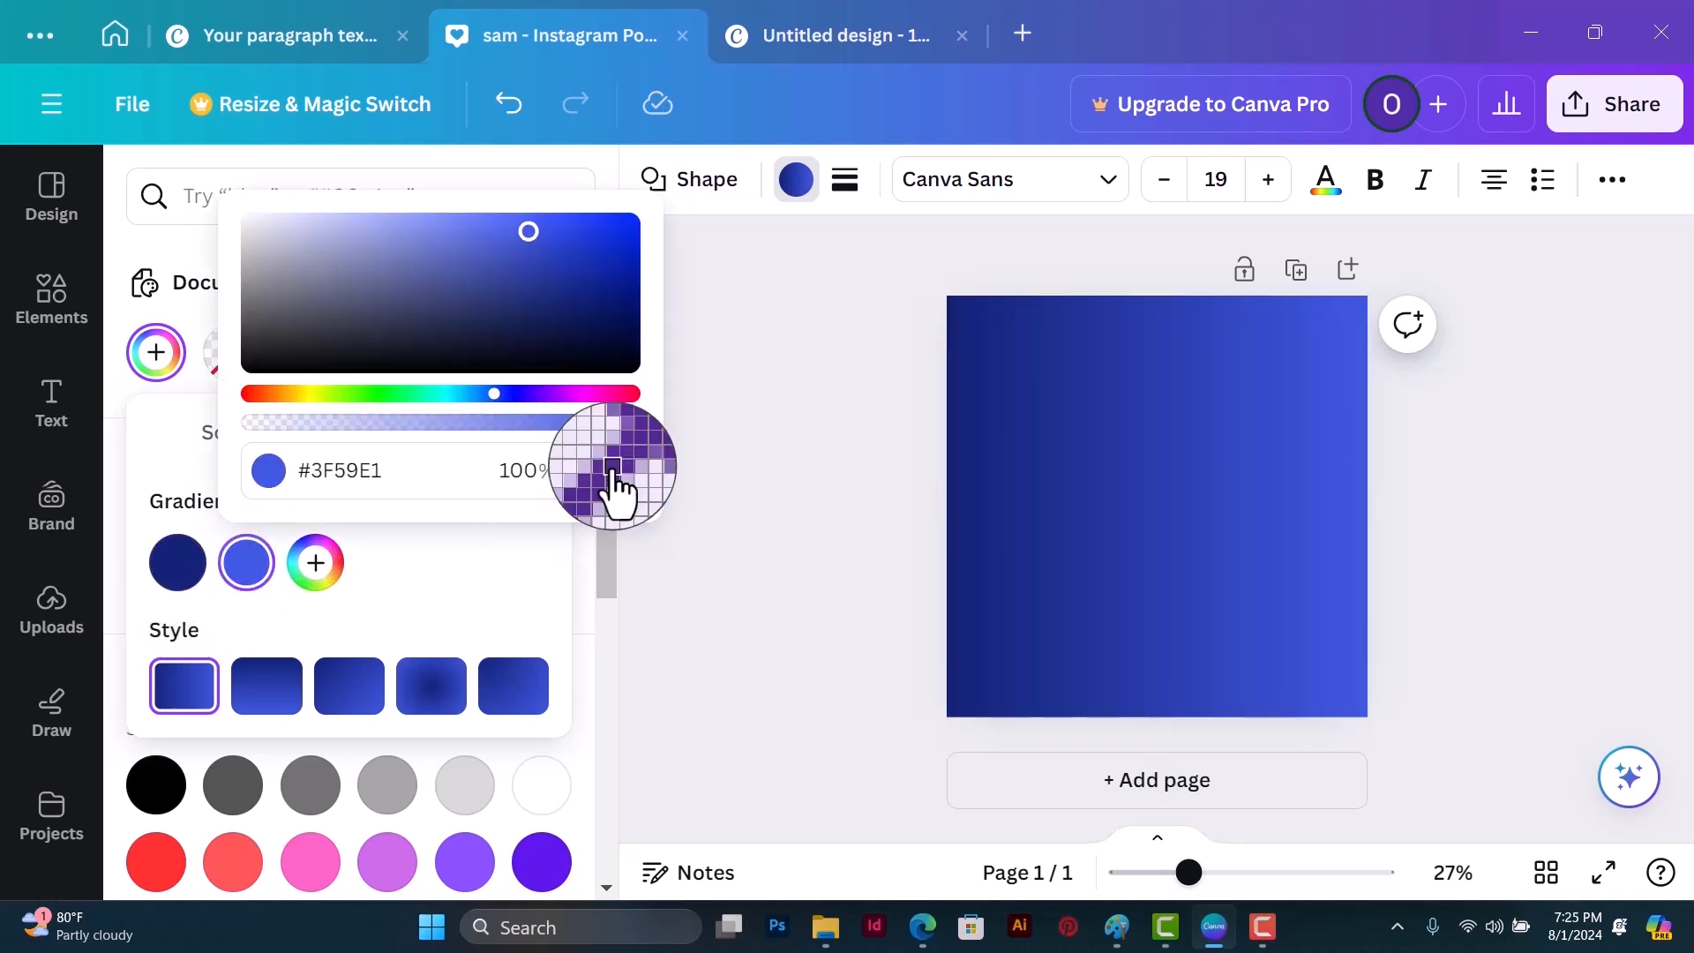
click(991, 346)
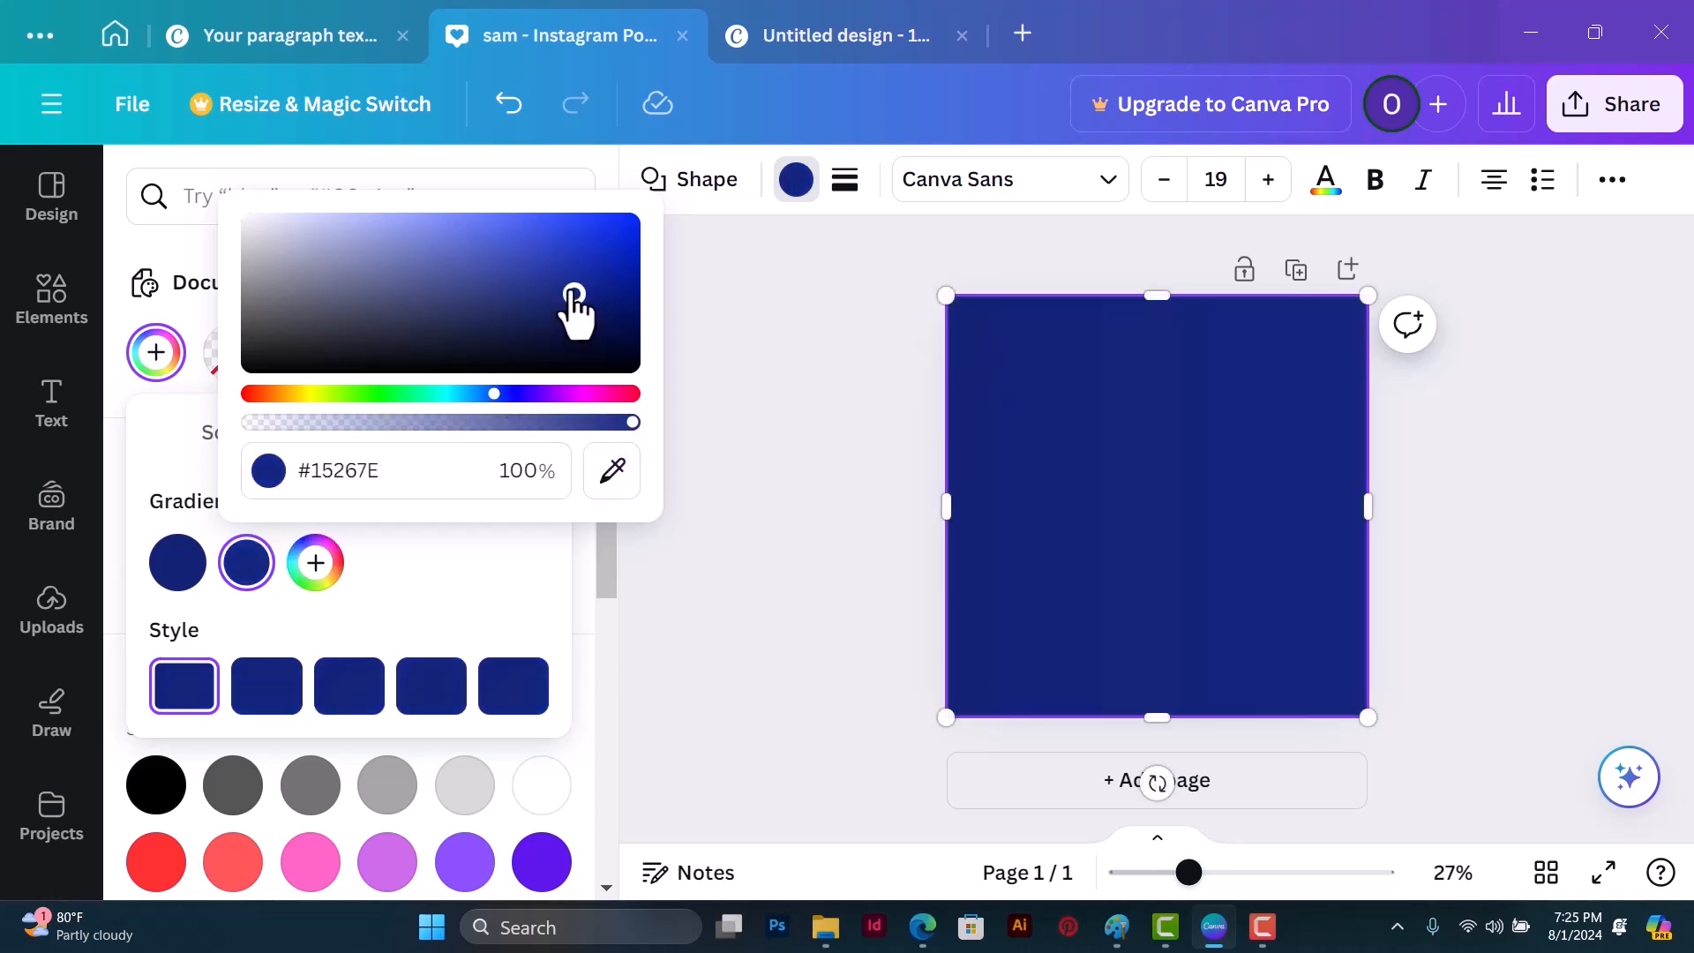
drag(575, 295, 556, 243)
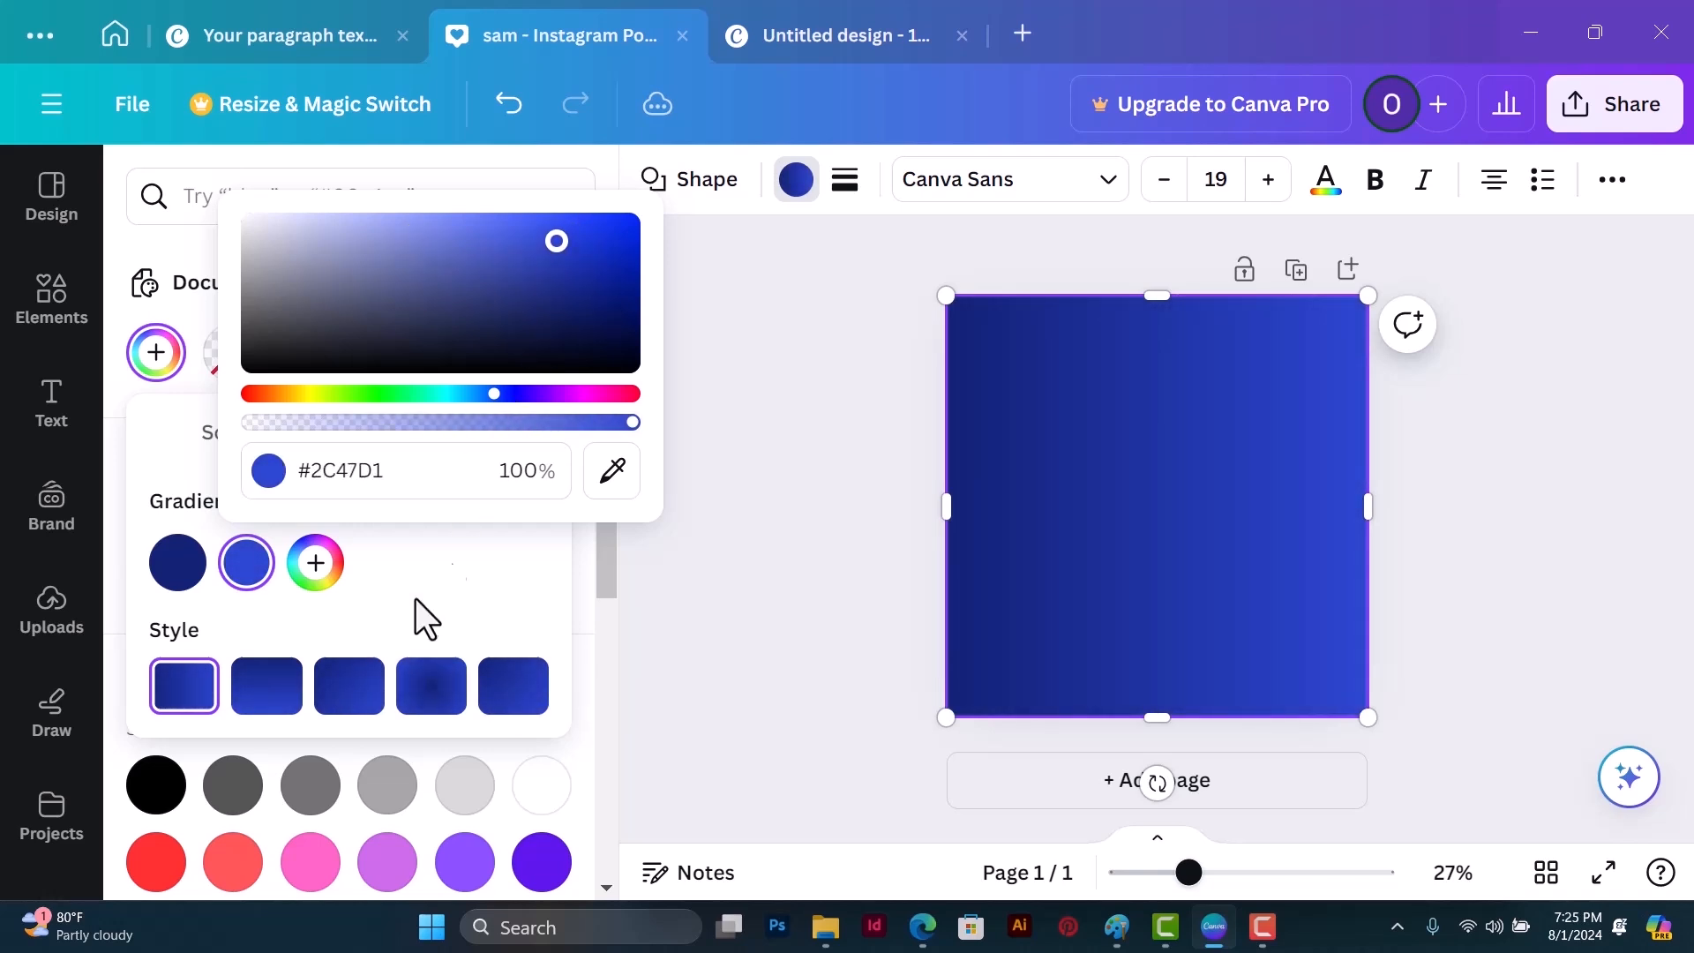
Step: Apply the radial gradient style to the square and swap the two colors so the lighter blue is at the center
click(432, 688)
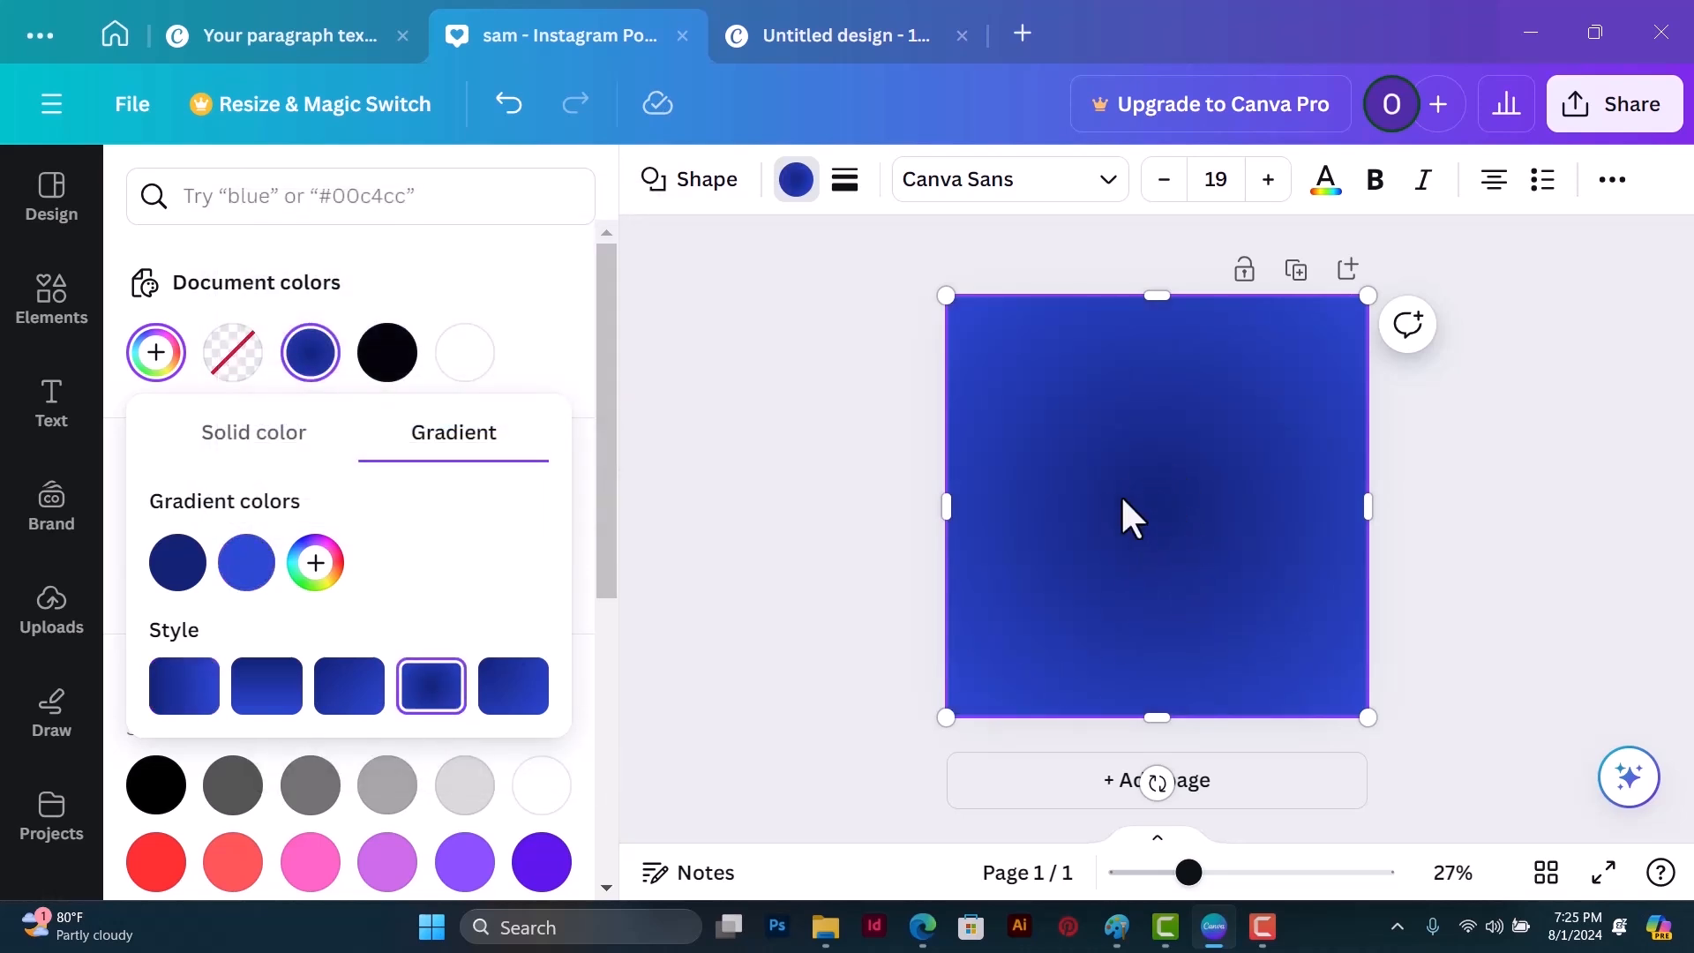
drag(243, 558, 152, 578)
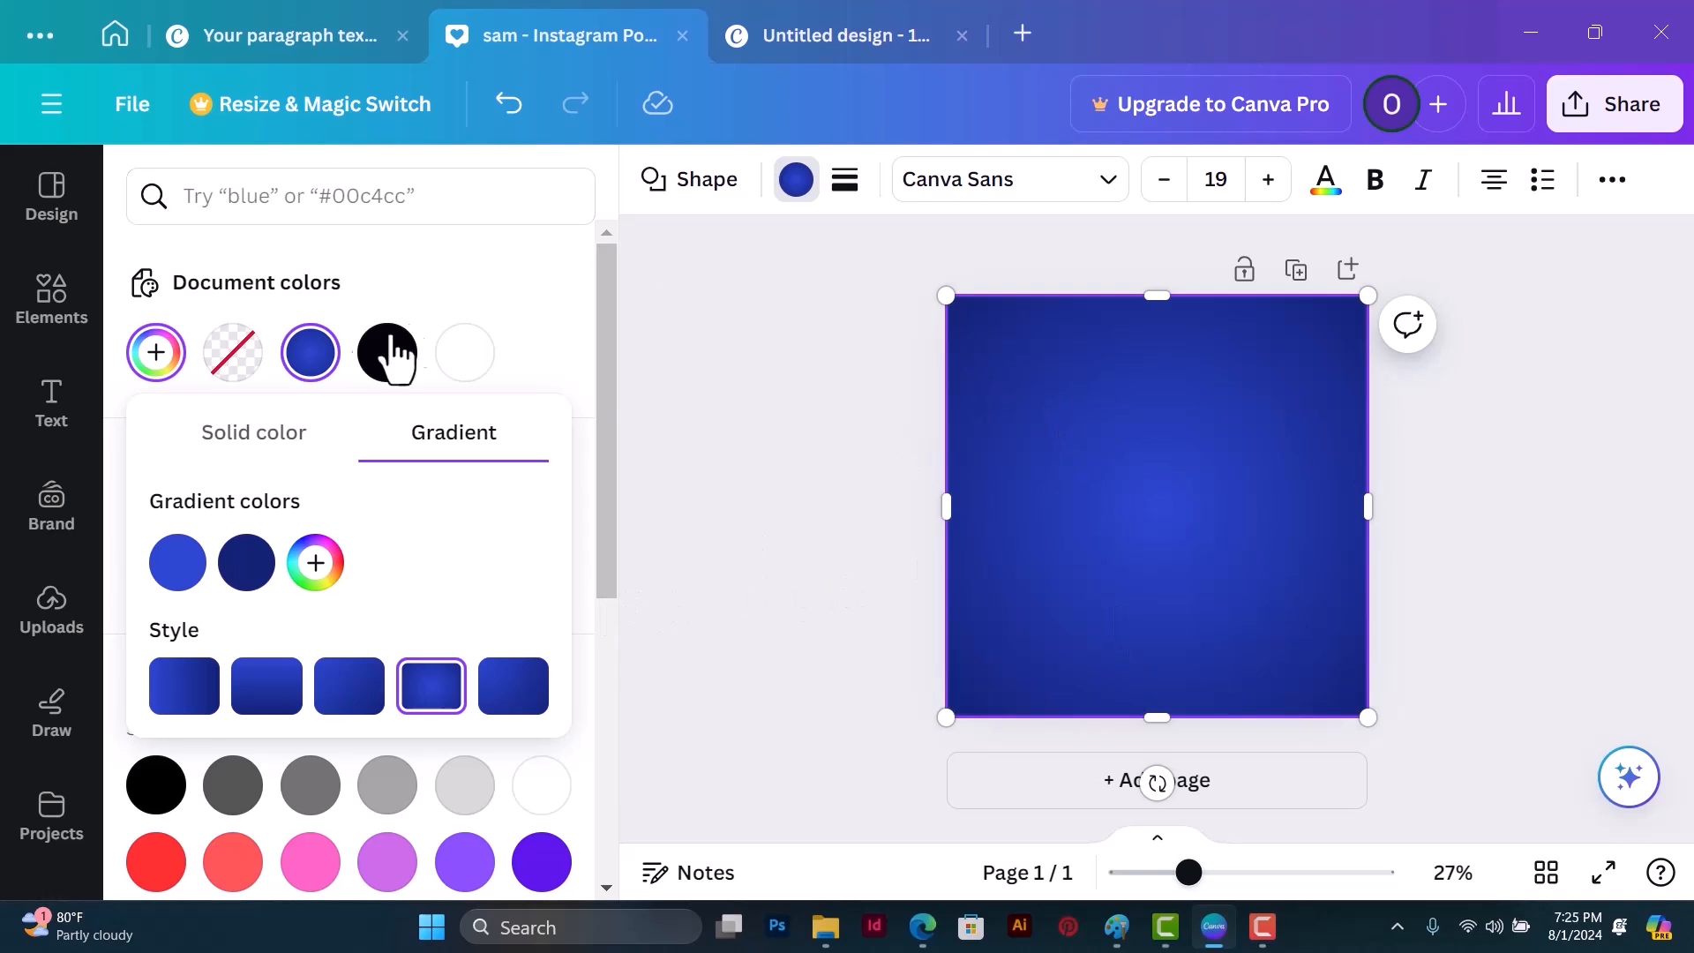
Step: Add a text box to the page and replace its placeholder with "i am a designer"
click(52, 406)
click(318, 293)
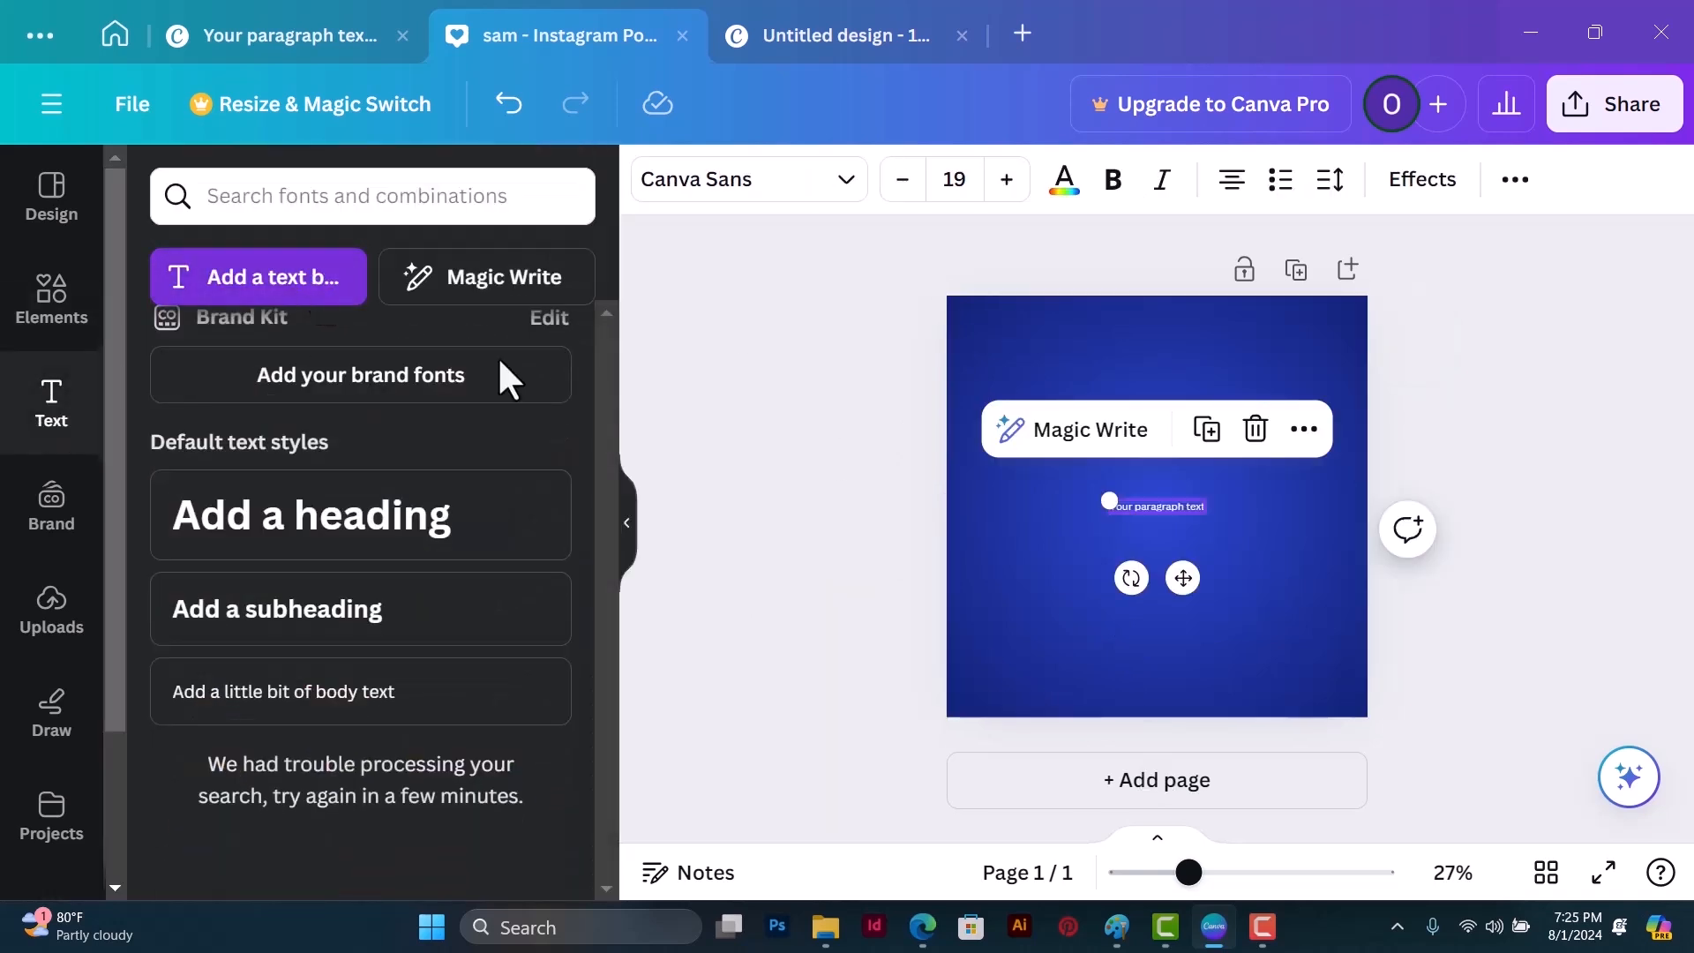
double_click(1182, 503)
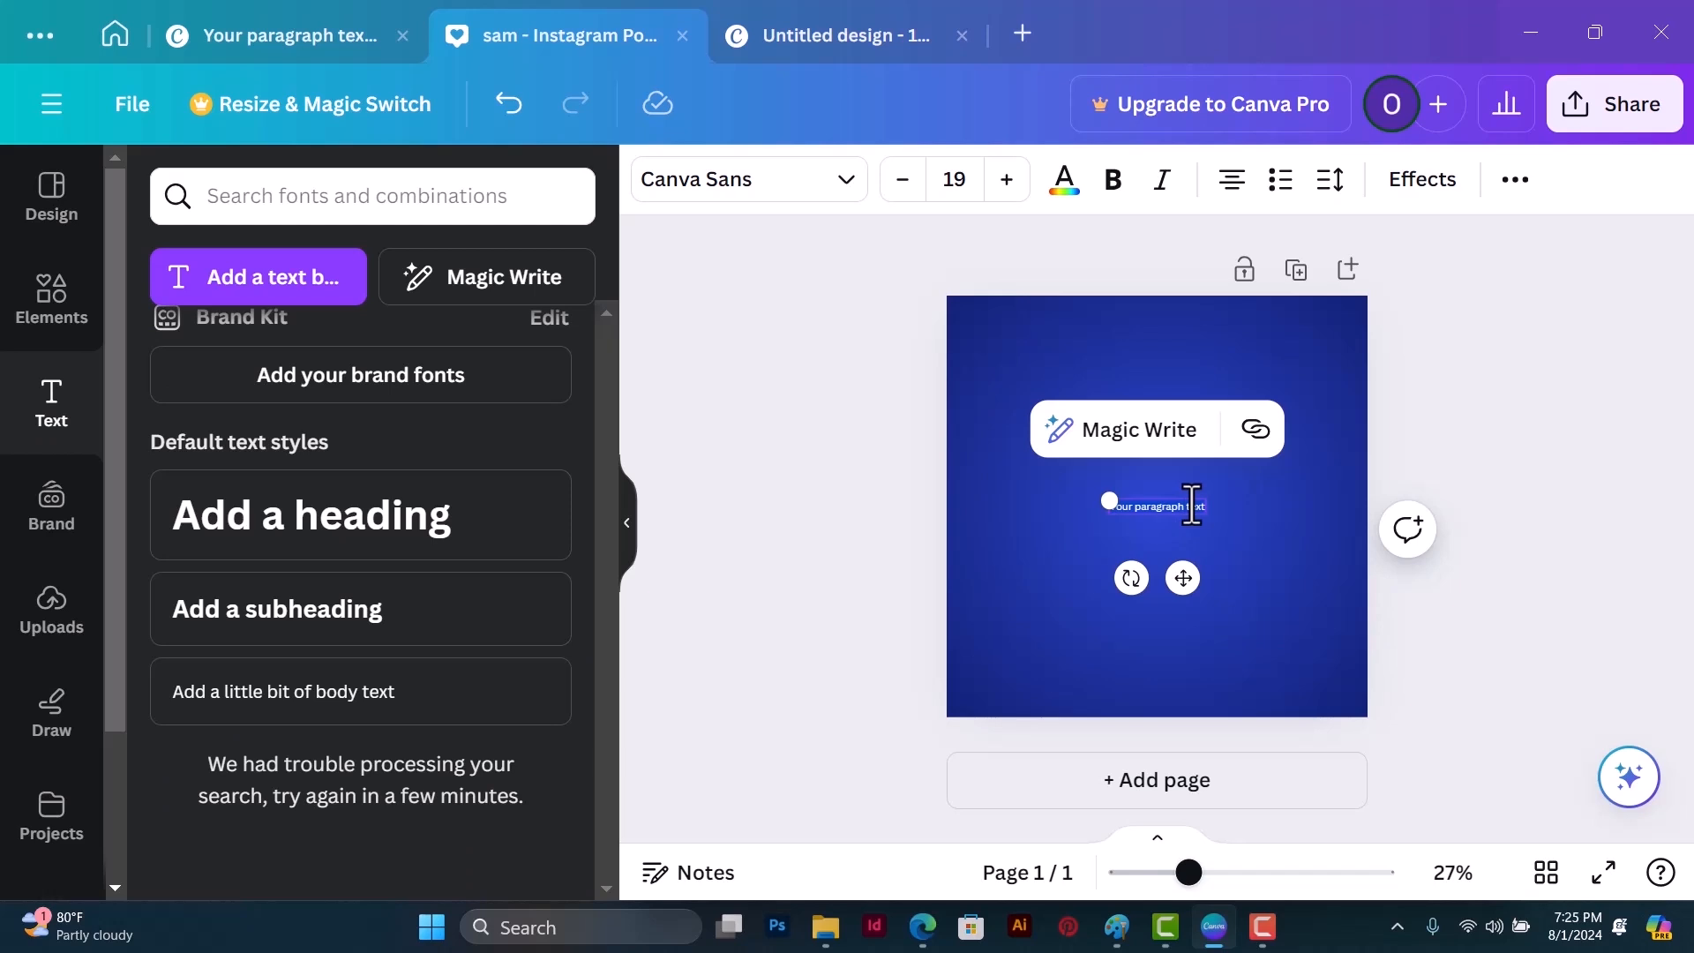
key(BackSpace)
text(I am a designer)
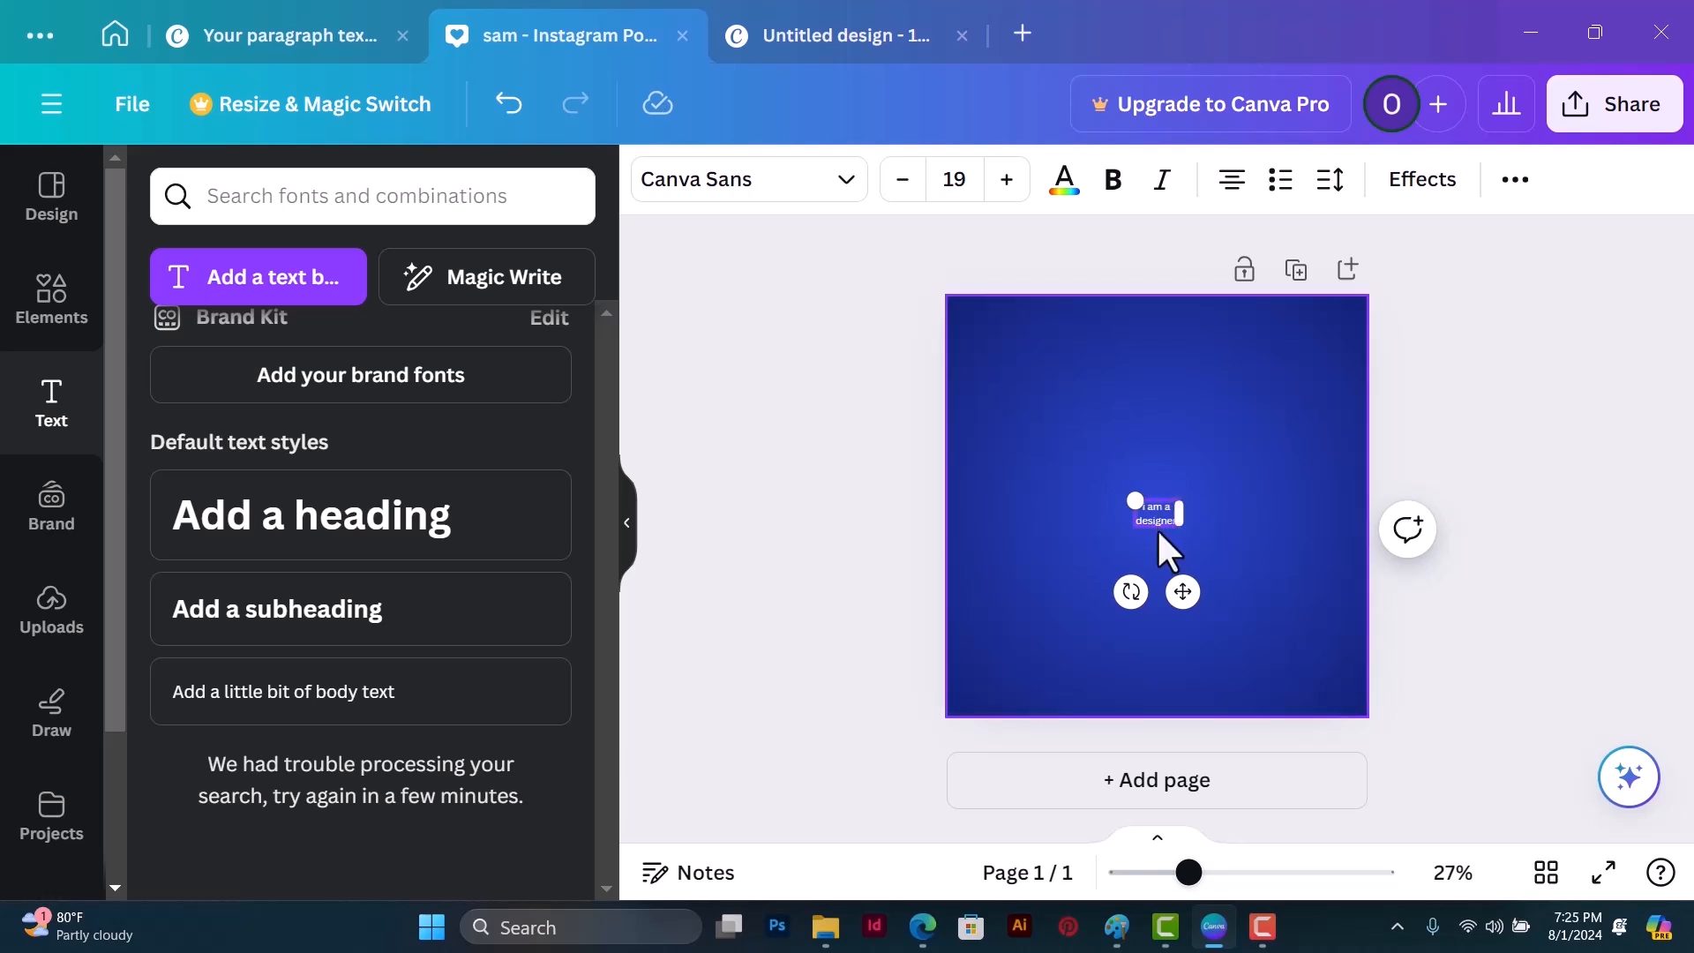
Step: Enlarge the "i am a designer" text to a font size of about 76.7 and center it horizontally on the page
drag(1135, 500, 1032, 375)
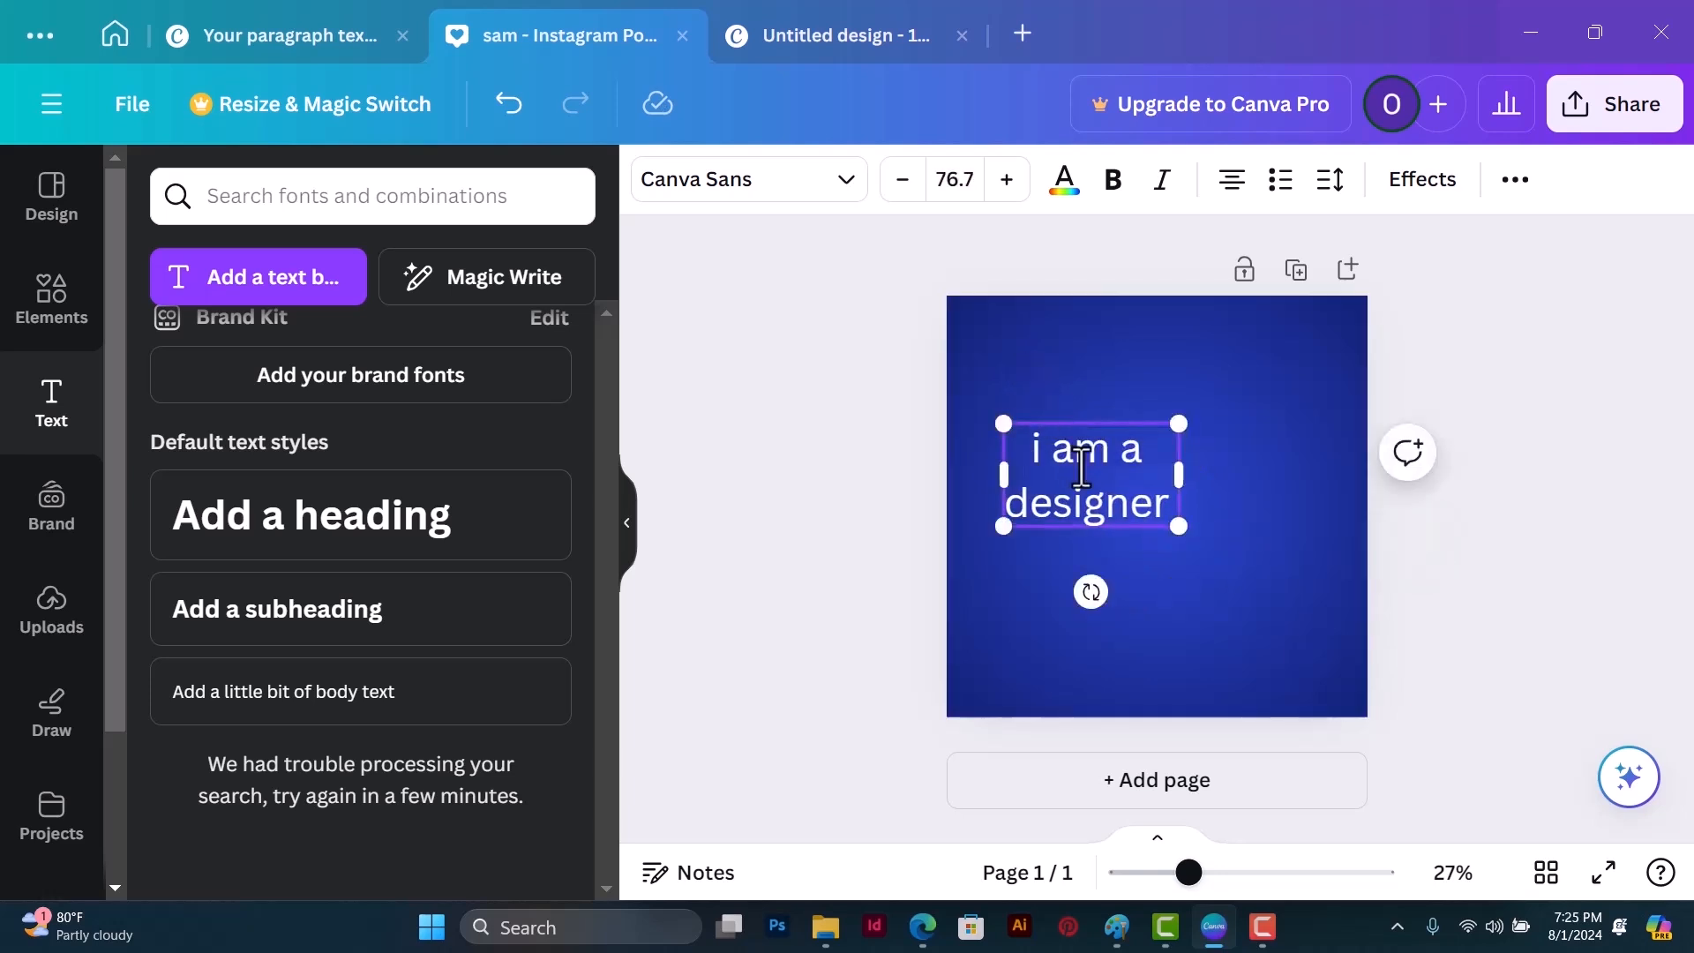
click(1119, 464)
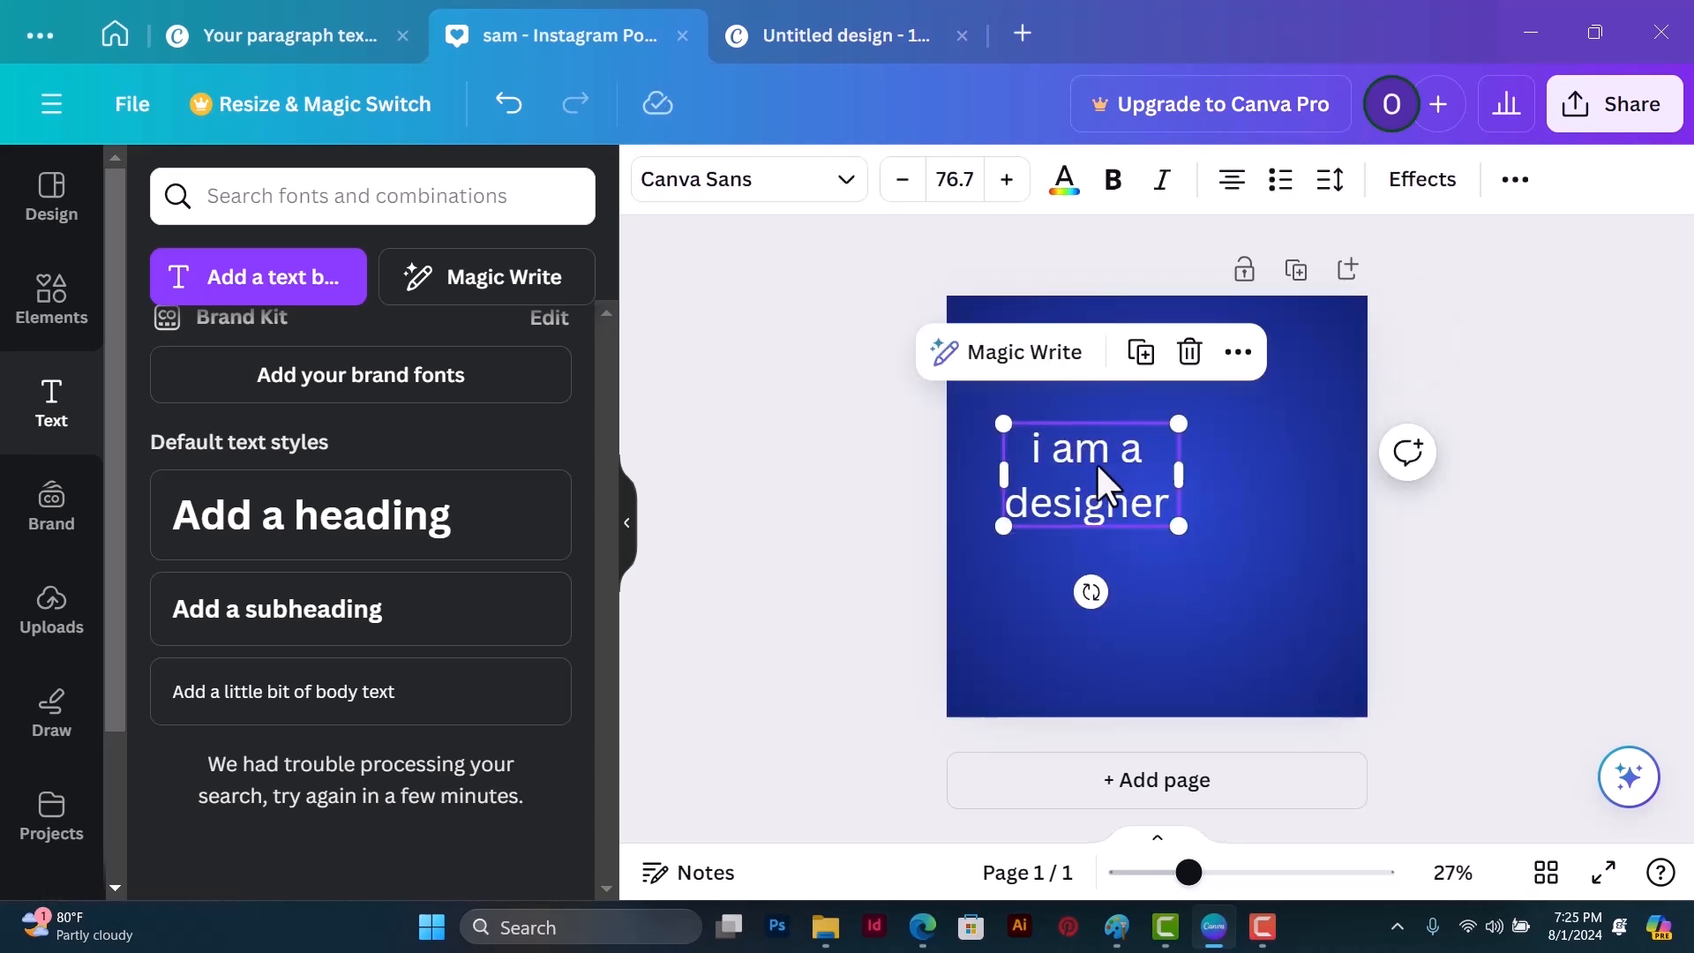
drag(1096, 462, 1163, 465)
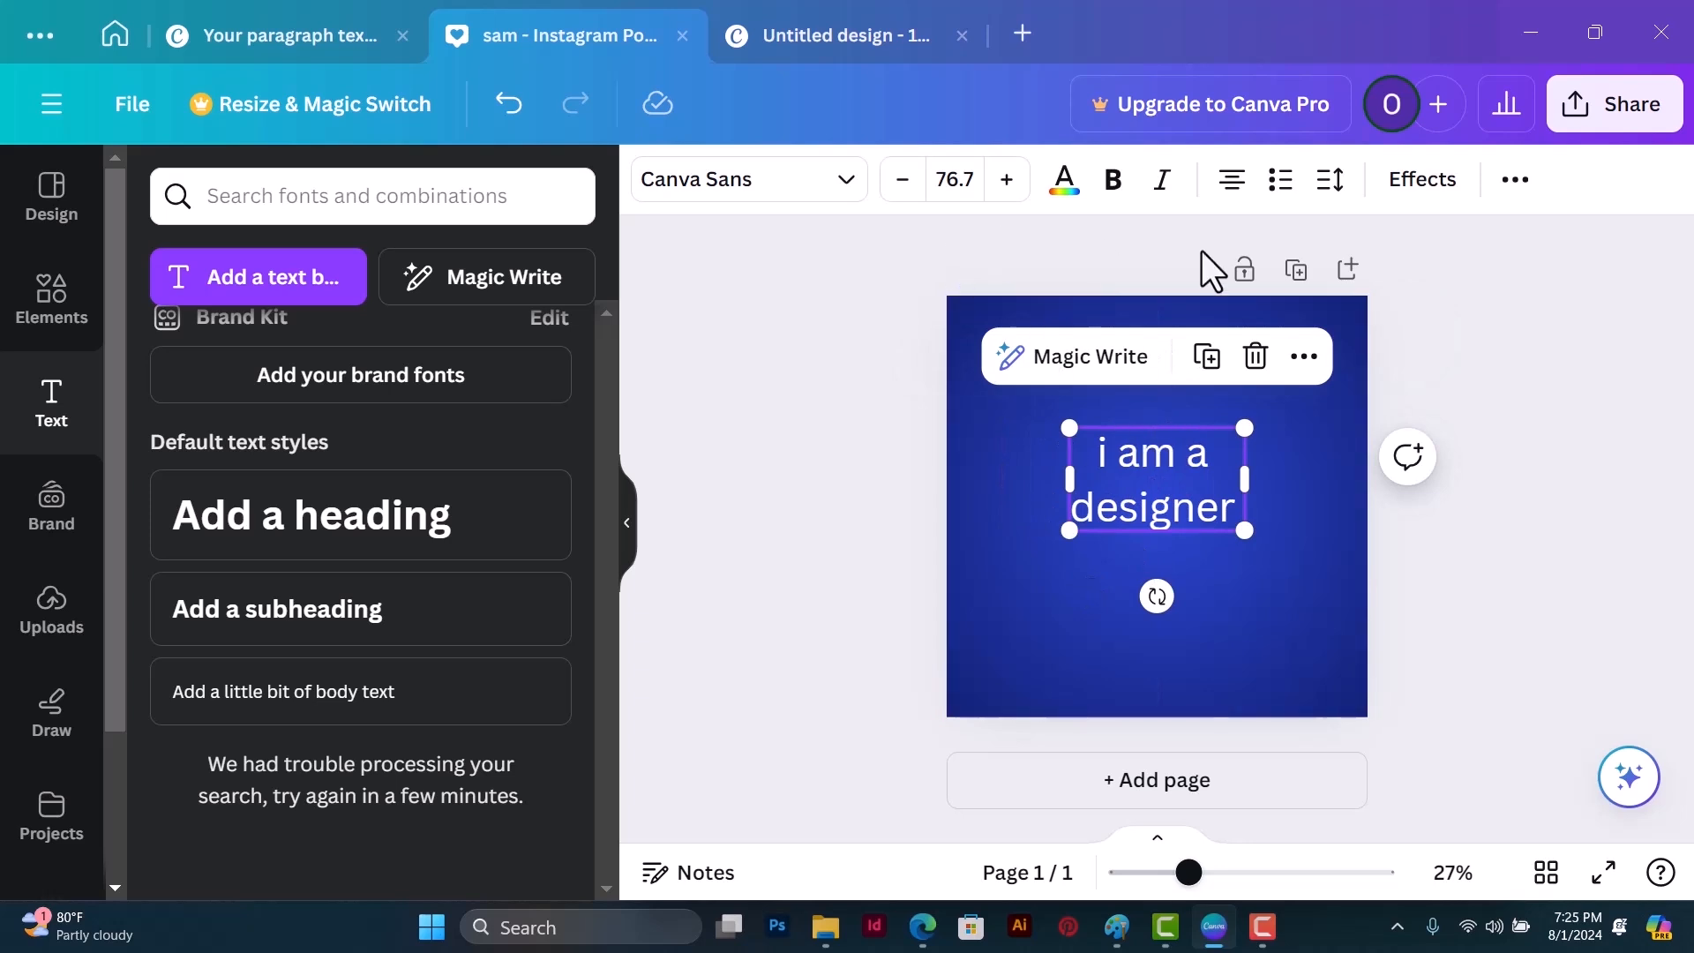
Step: Convert the text to uppercase and reduce its line spacing so the two lines sit closer together
click(1513, 186)
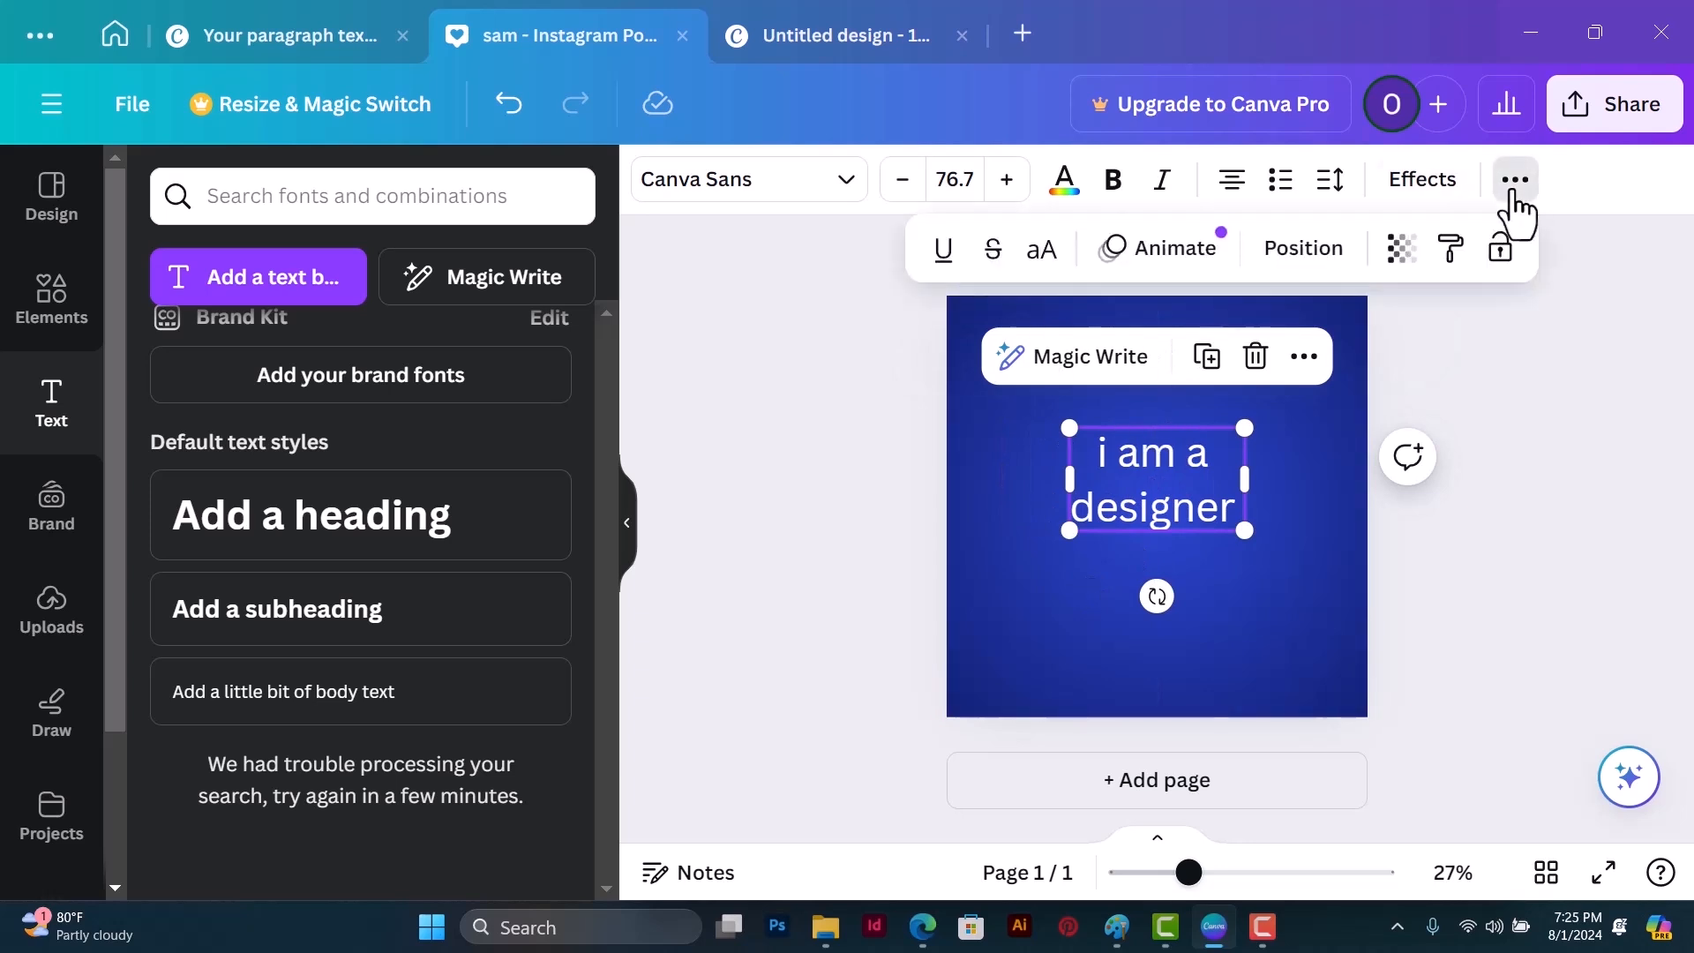
click(1037, 254)
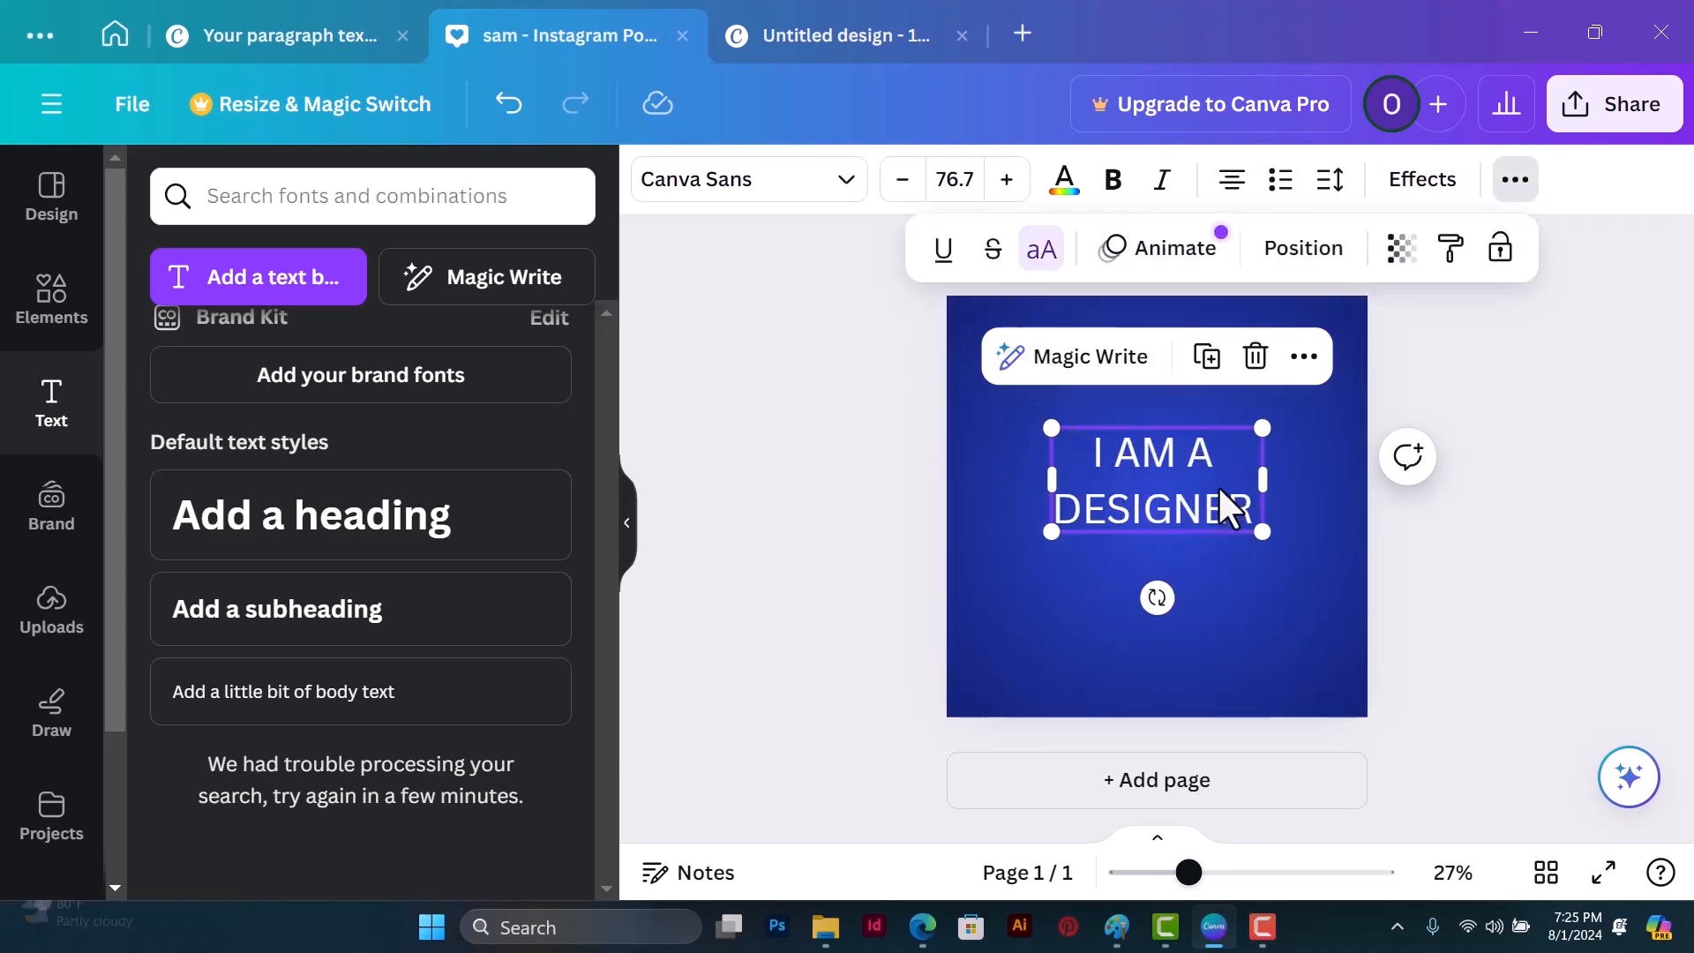
click(1327, 185)
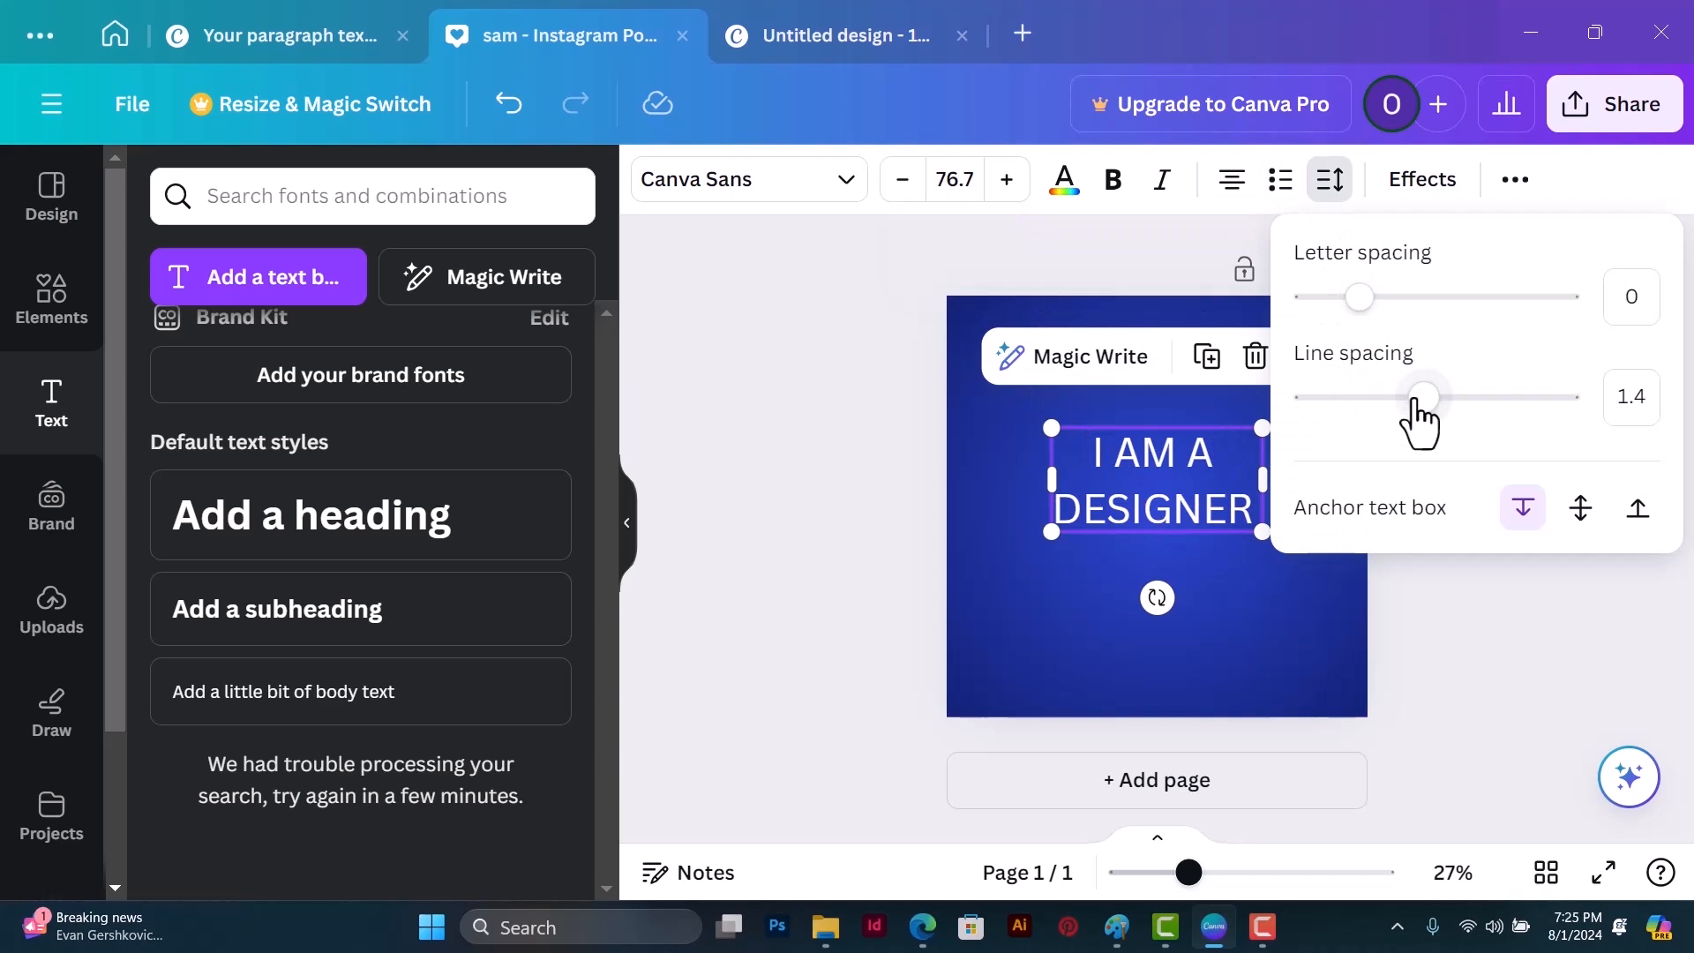
drag(1419, 398, 1372, 402)
Step: Search the fonts for "Mont" and set the text to Montserrat
click(752, 190)
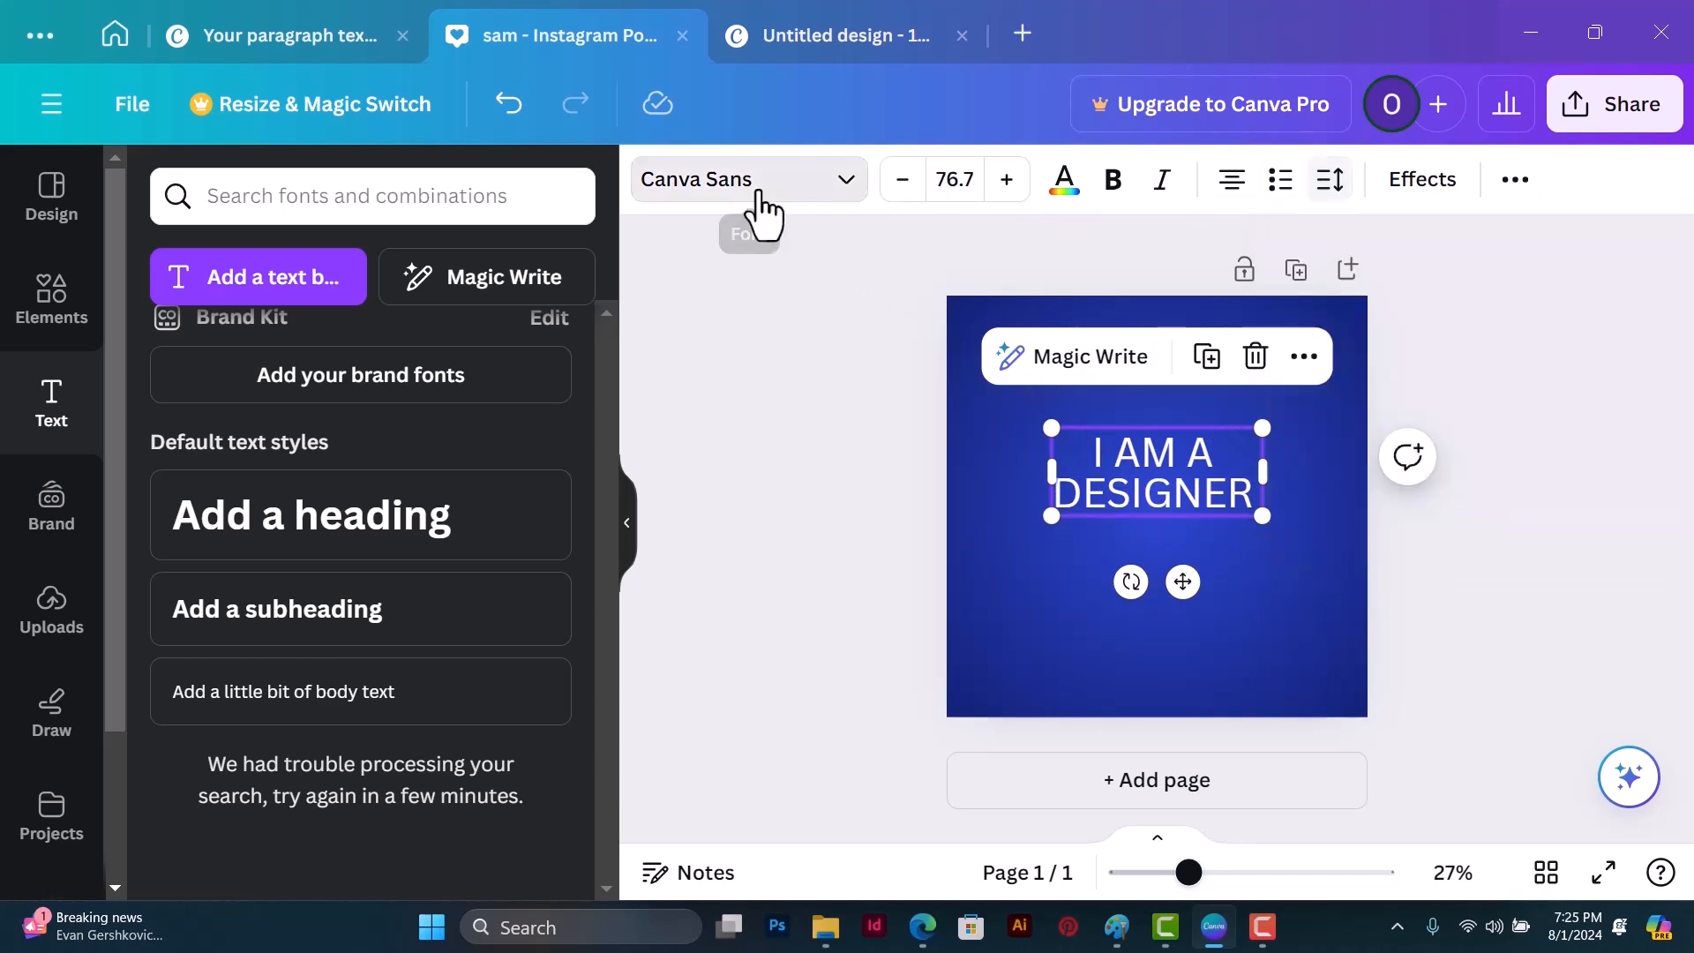
click(230, 265)
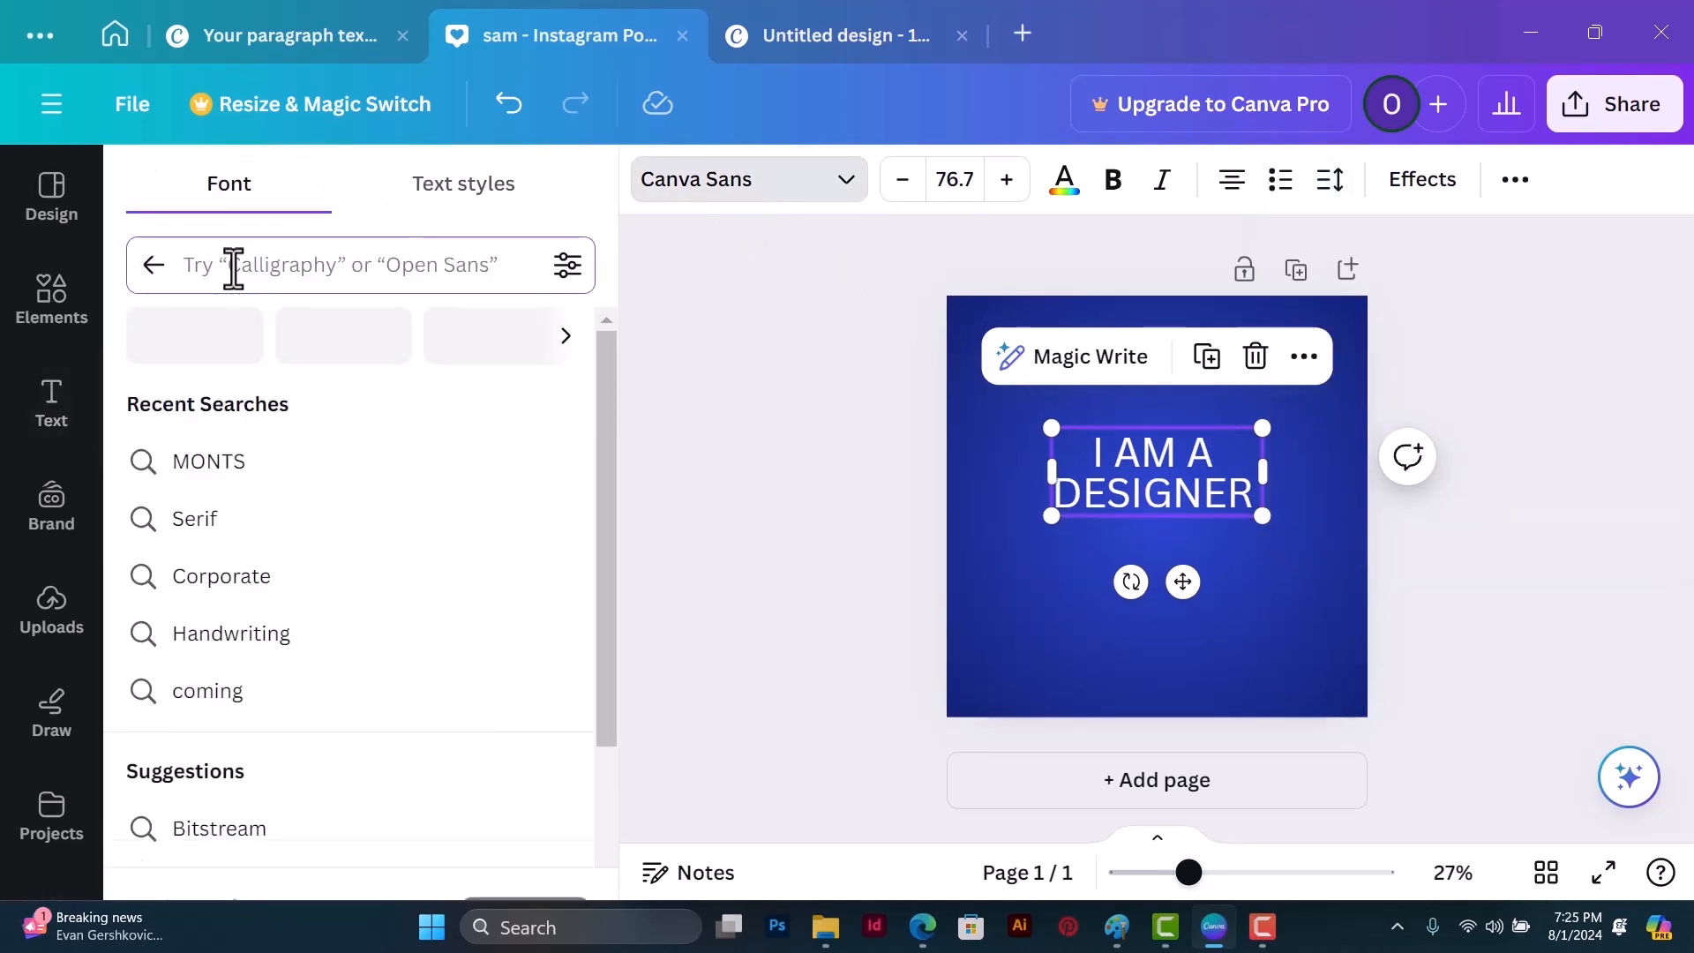
text(Monts)
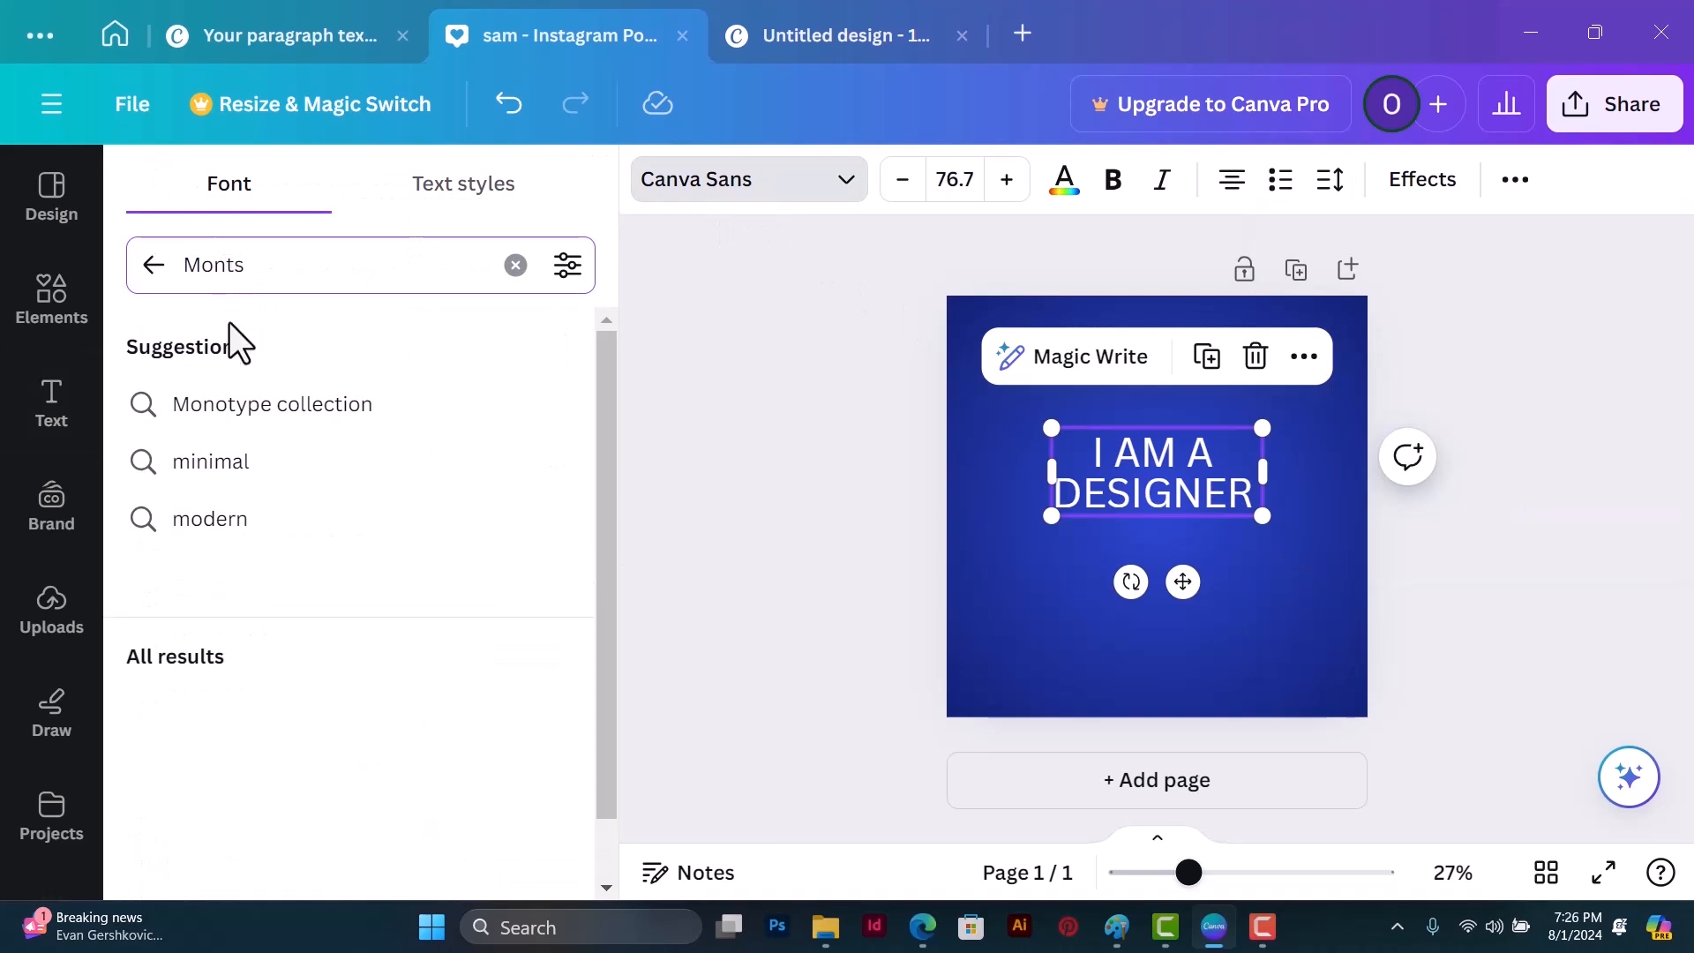
click(232, 394)
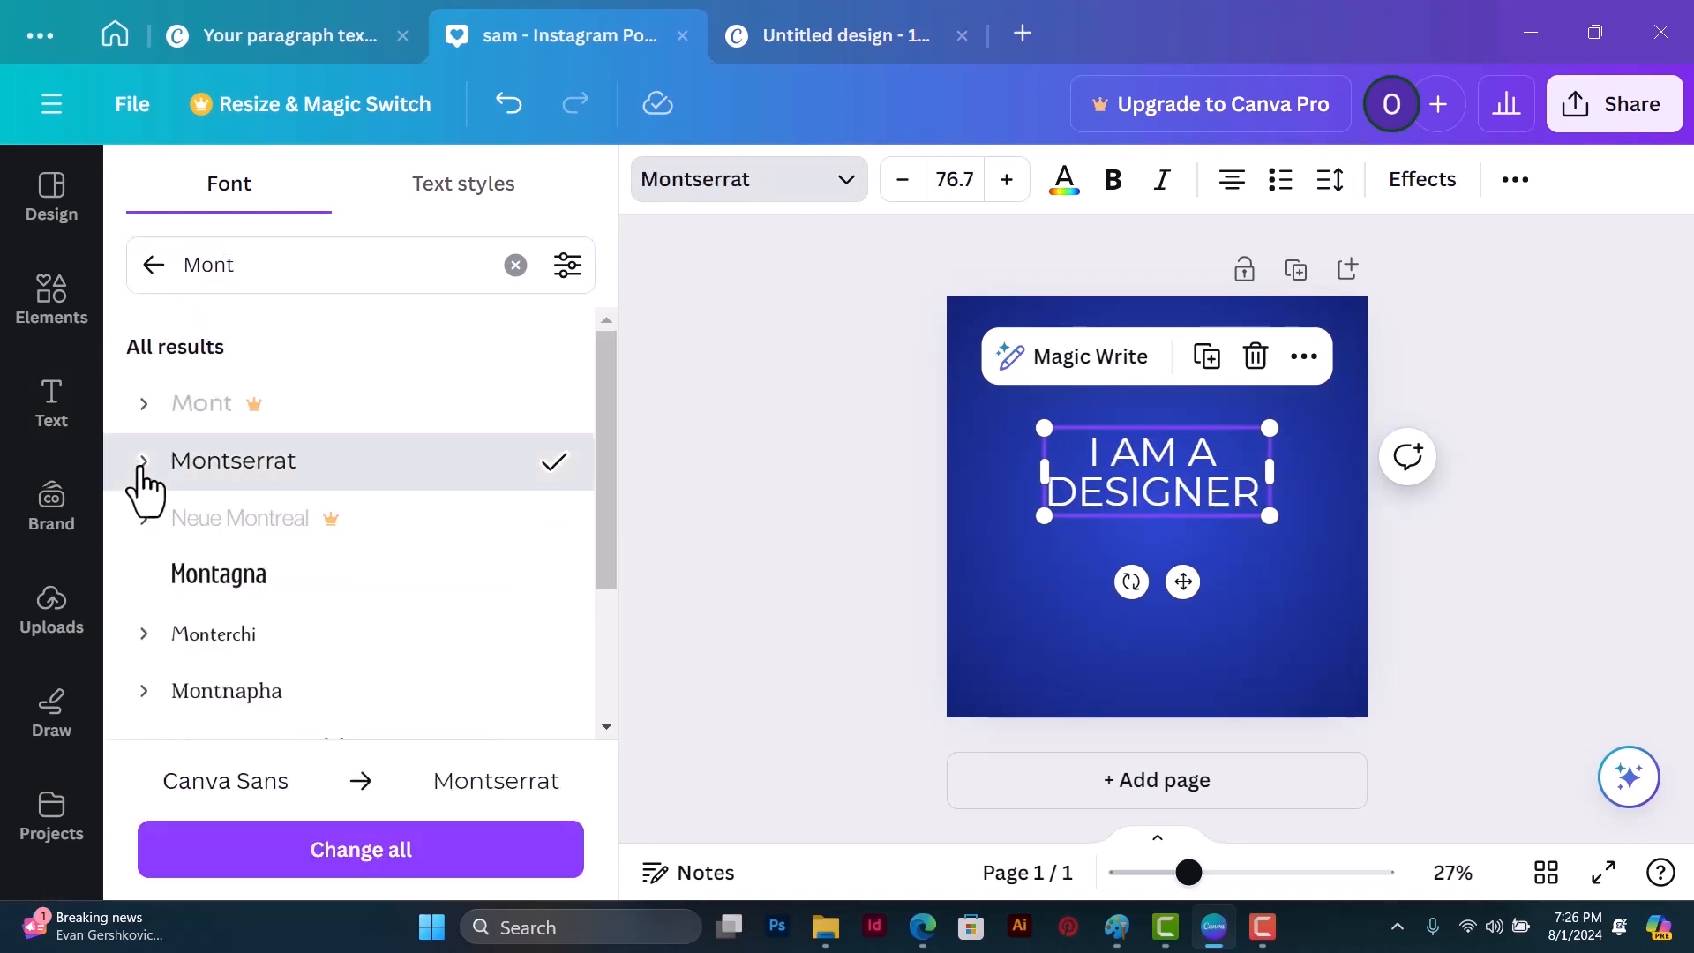
Step: Set only the word "DESIGNER" to the Montserrat ExtraBold weight
click(143, 461)
scroll(239, 697, down, 5)
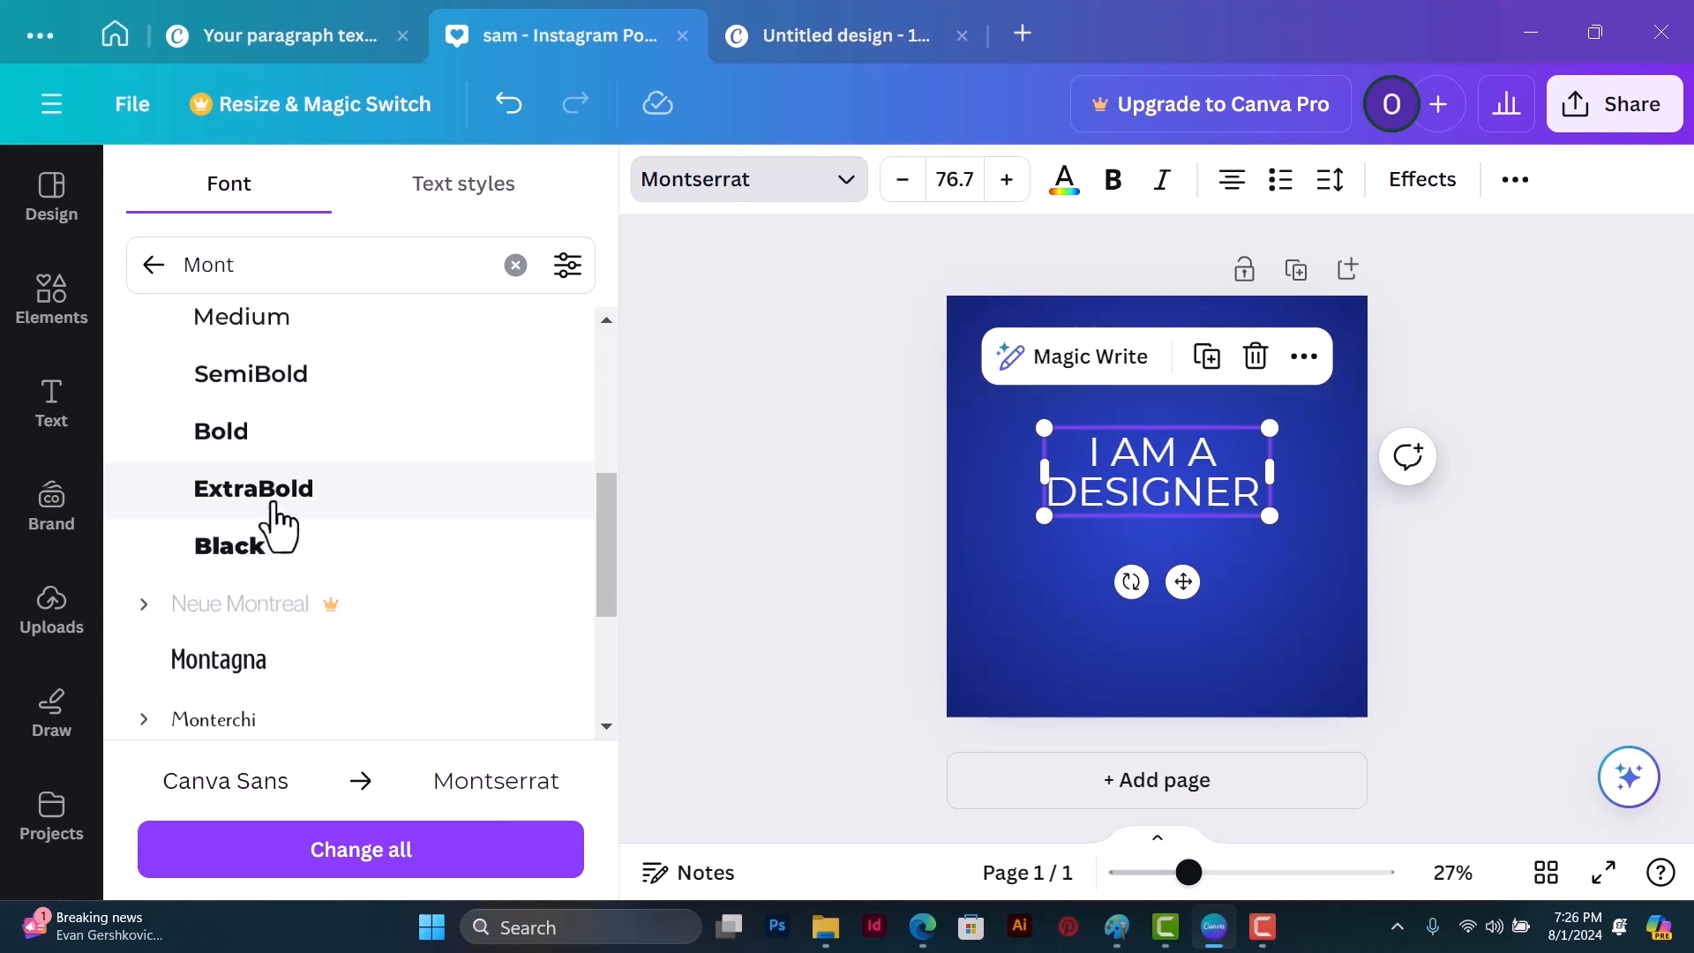
click(1128, 488)
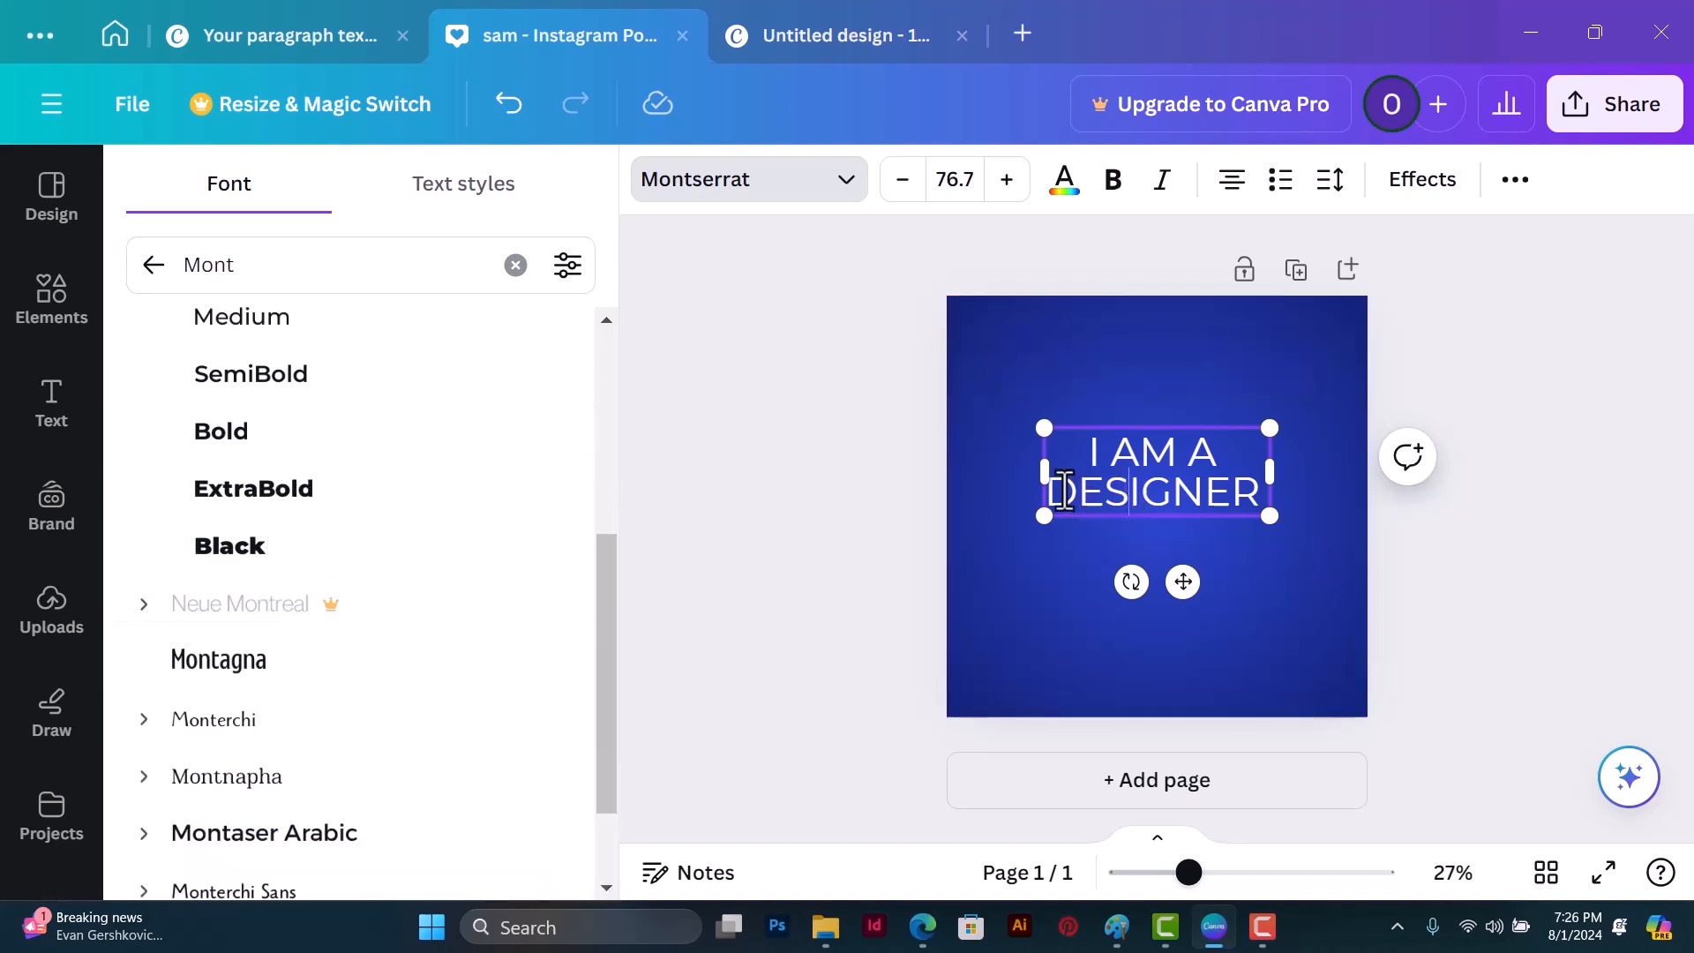
drag(1058, 488, 1274, 491)
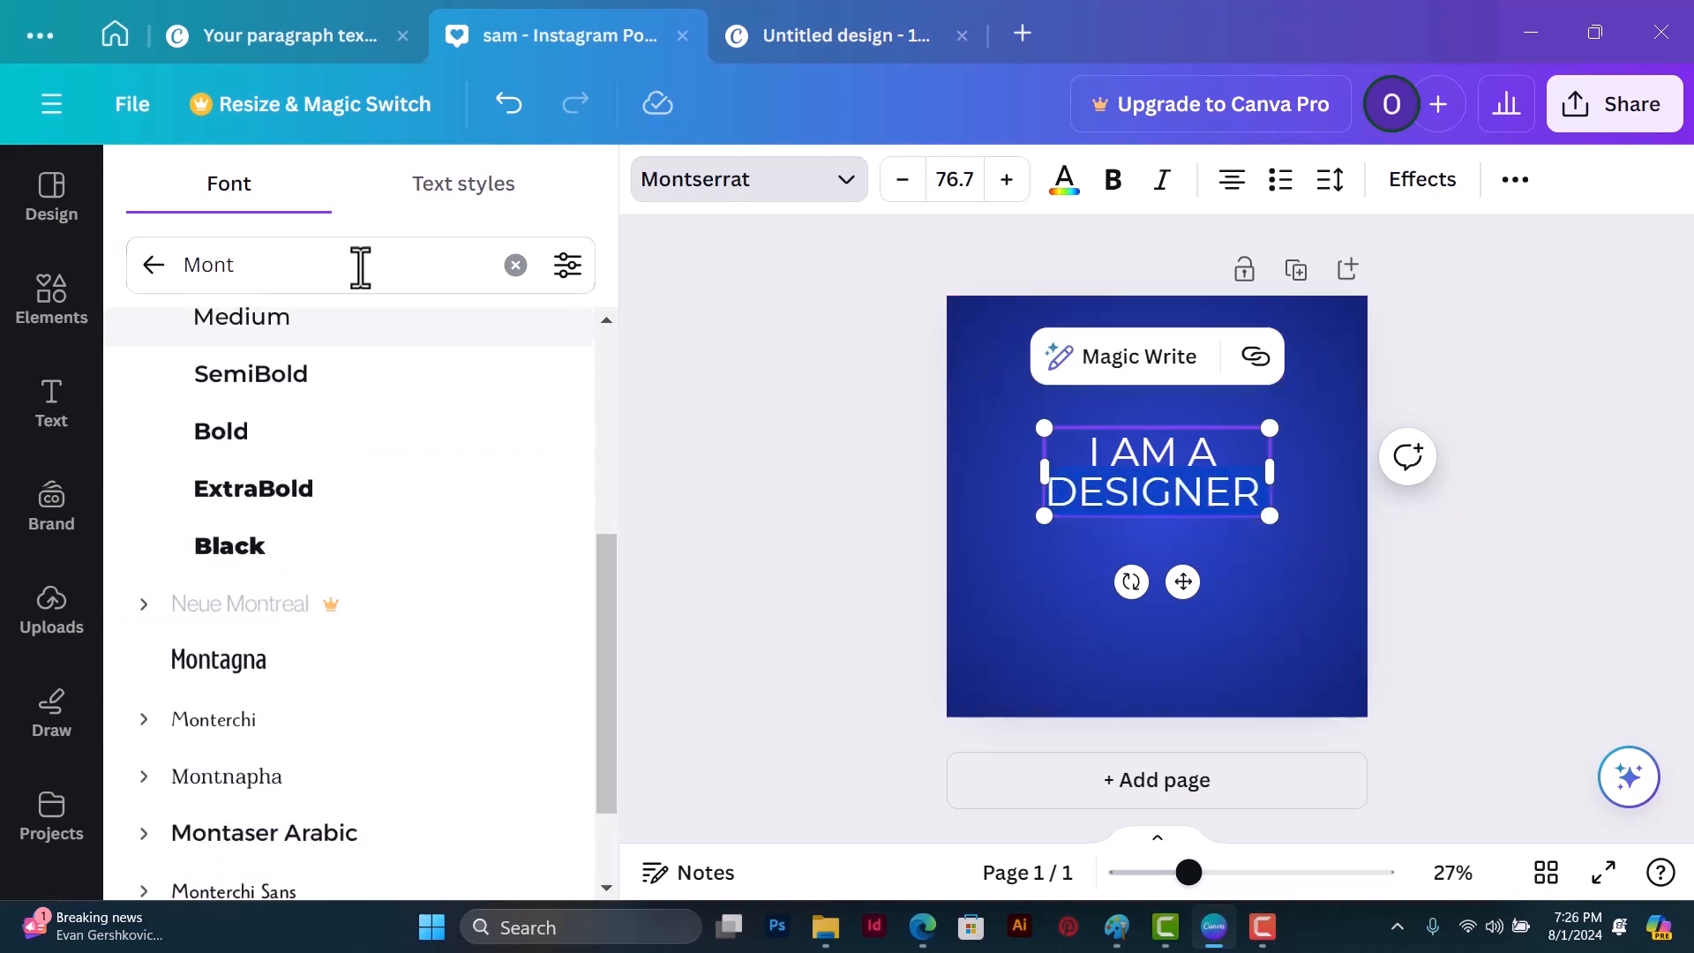
click(247, 487)
key(Escape)
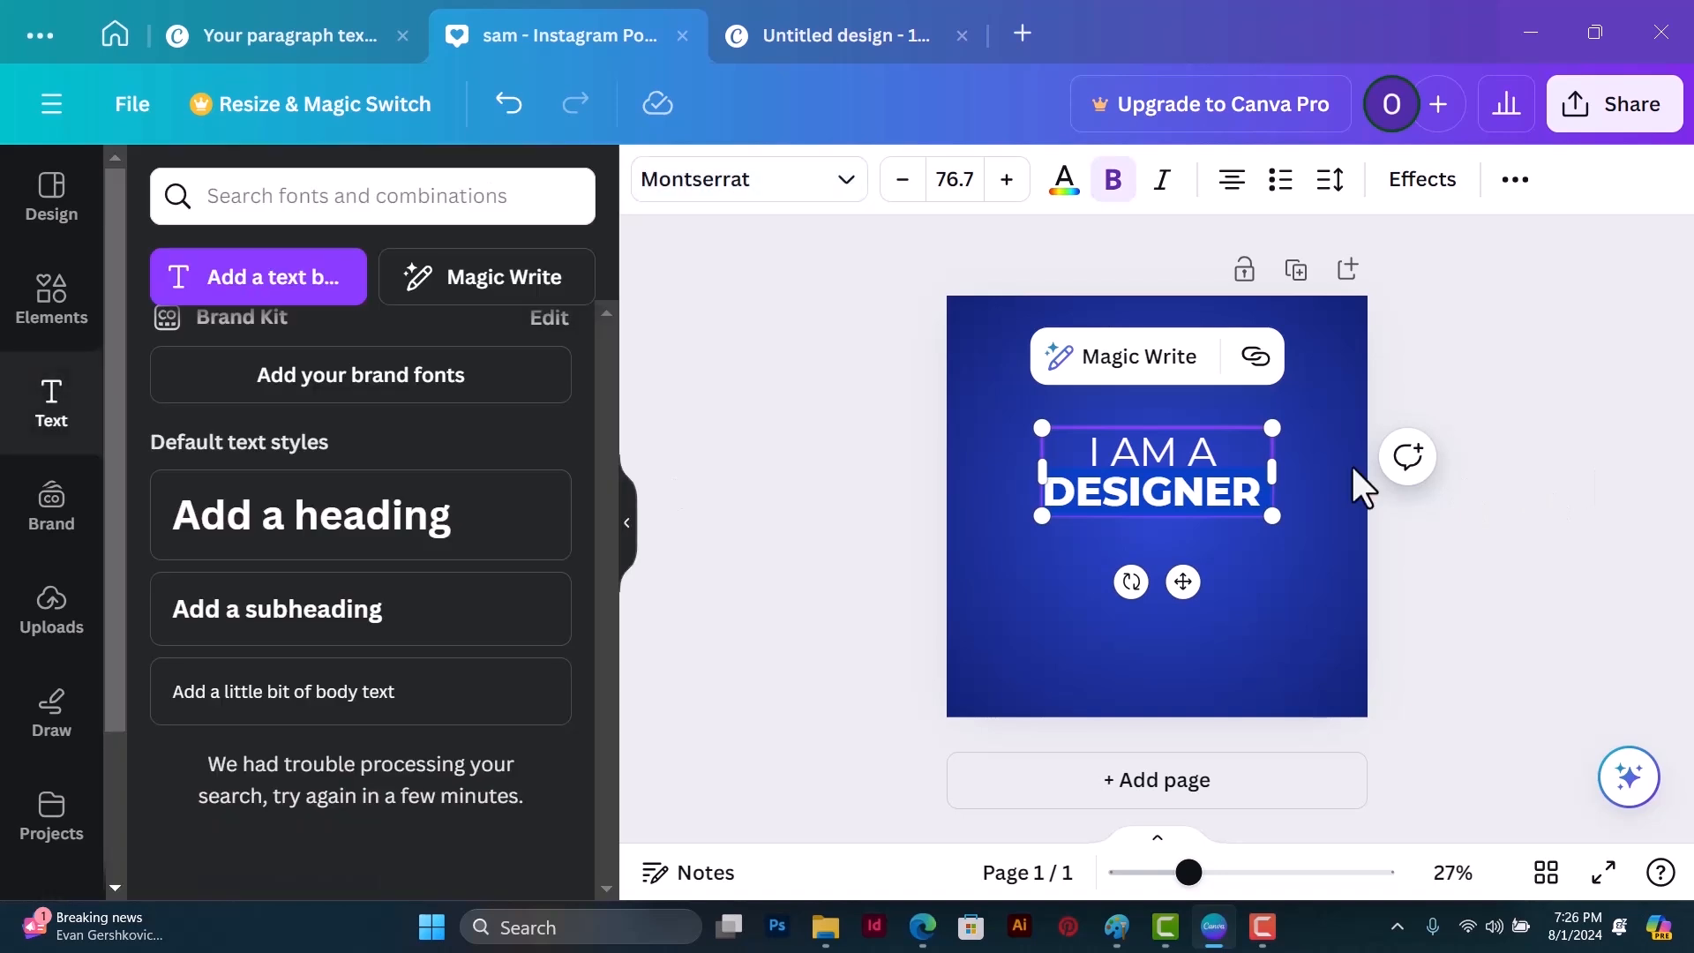
Step: Move the "I AM A DESIGNER" text down to the vertical center of the page and deselect it
click(1274, 479)
click(1171, 484)
mouse_move(1172, 484)
mouse_down()
mouse_move(1182, 508)
mouse_move(1176, 484)
mouse_move(1151, 489)
mouse_up()
click(1323, 484)
click(1173, 512)
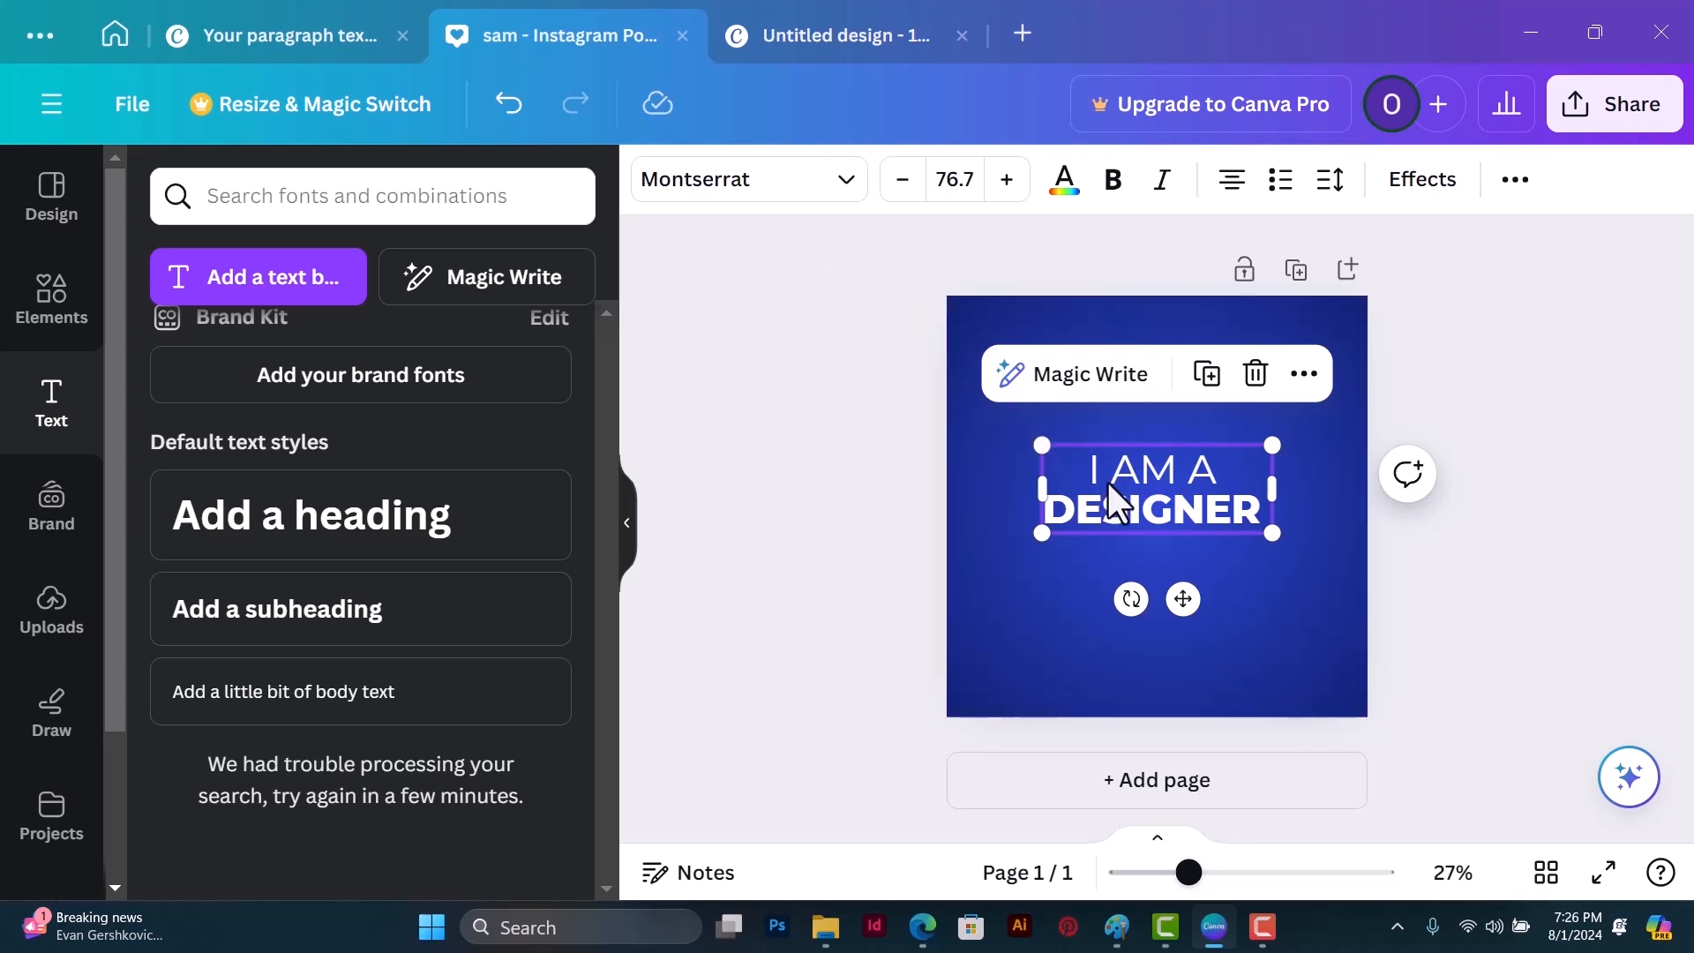
drag(1166, 520, 1174, 540)
click(1336, 334)
click(1152, 534)
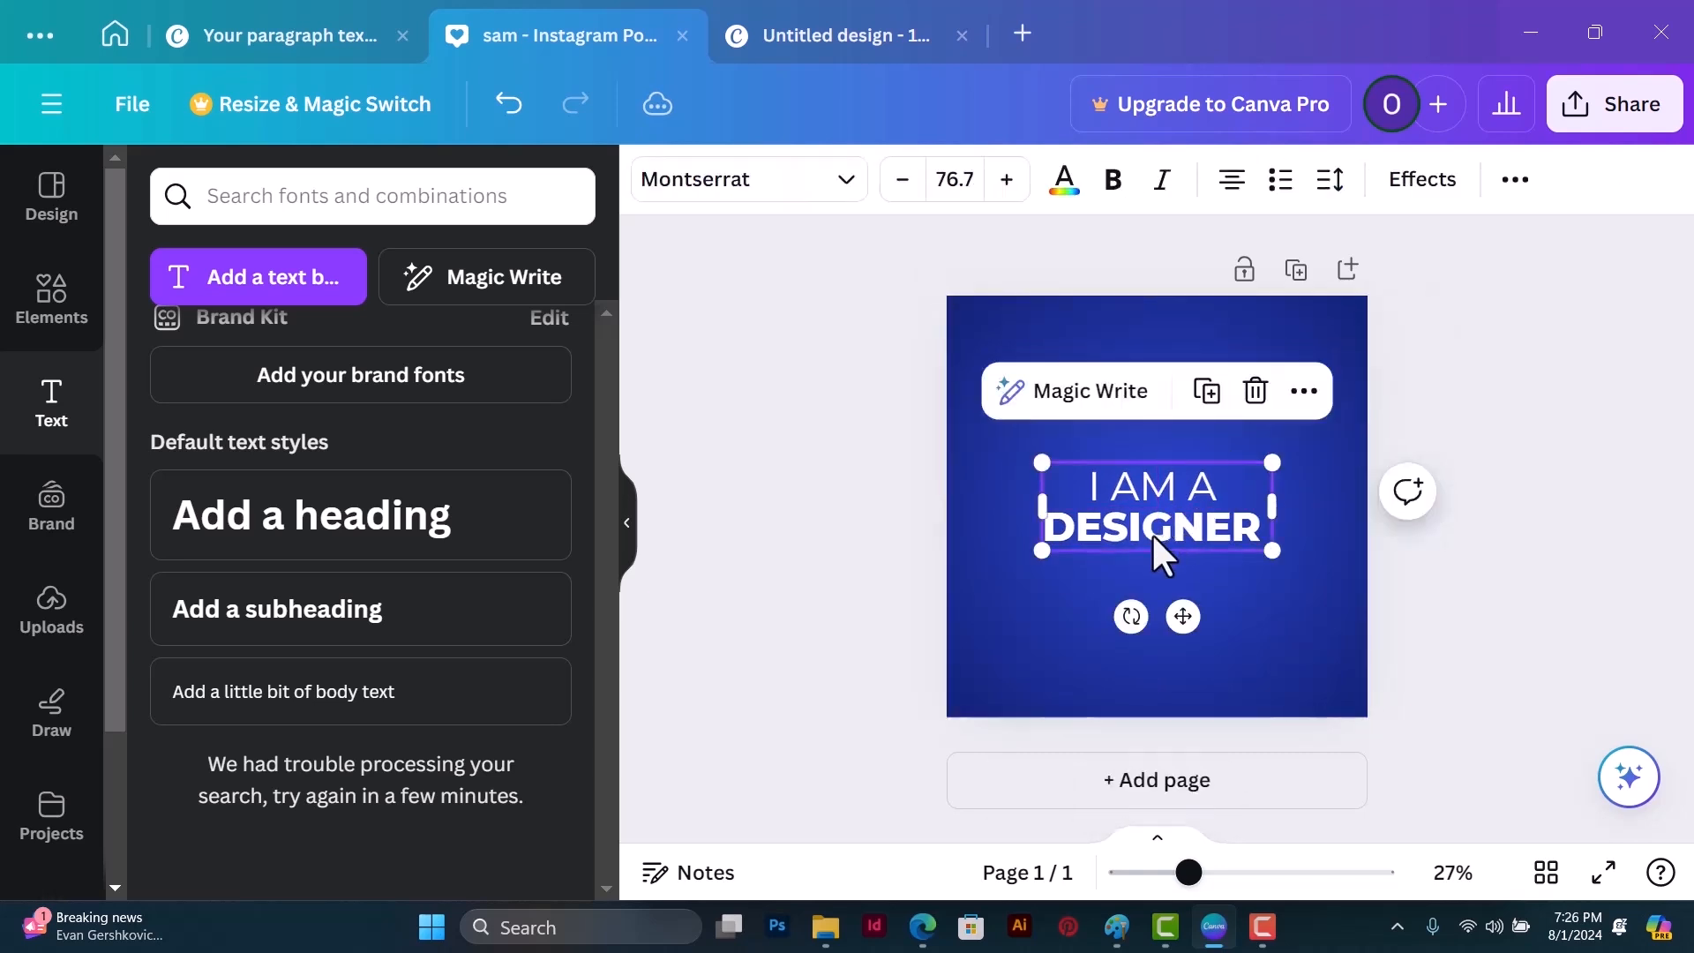
click(1325, 337)
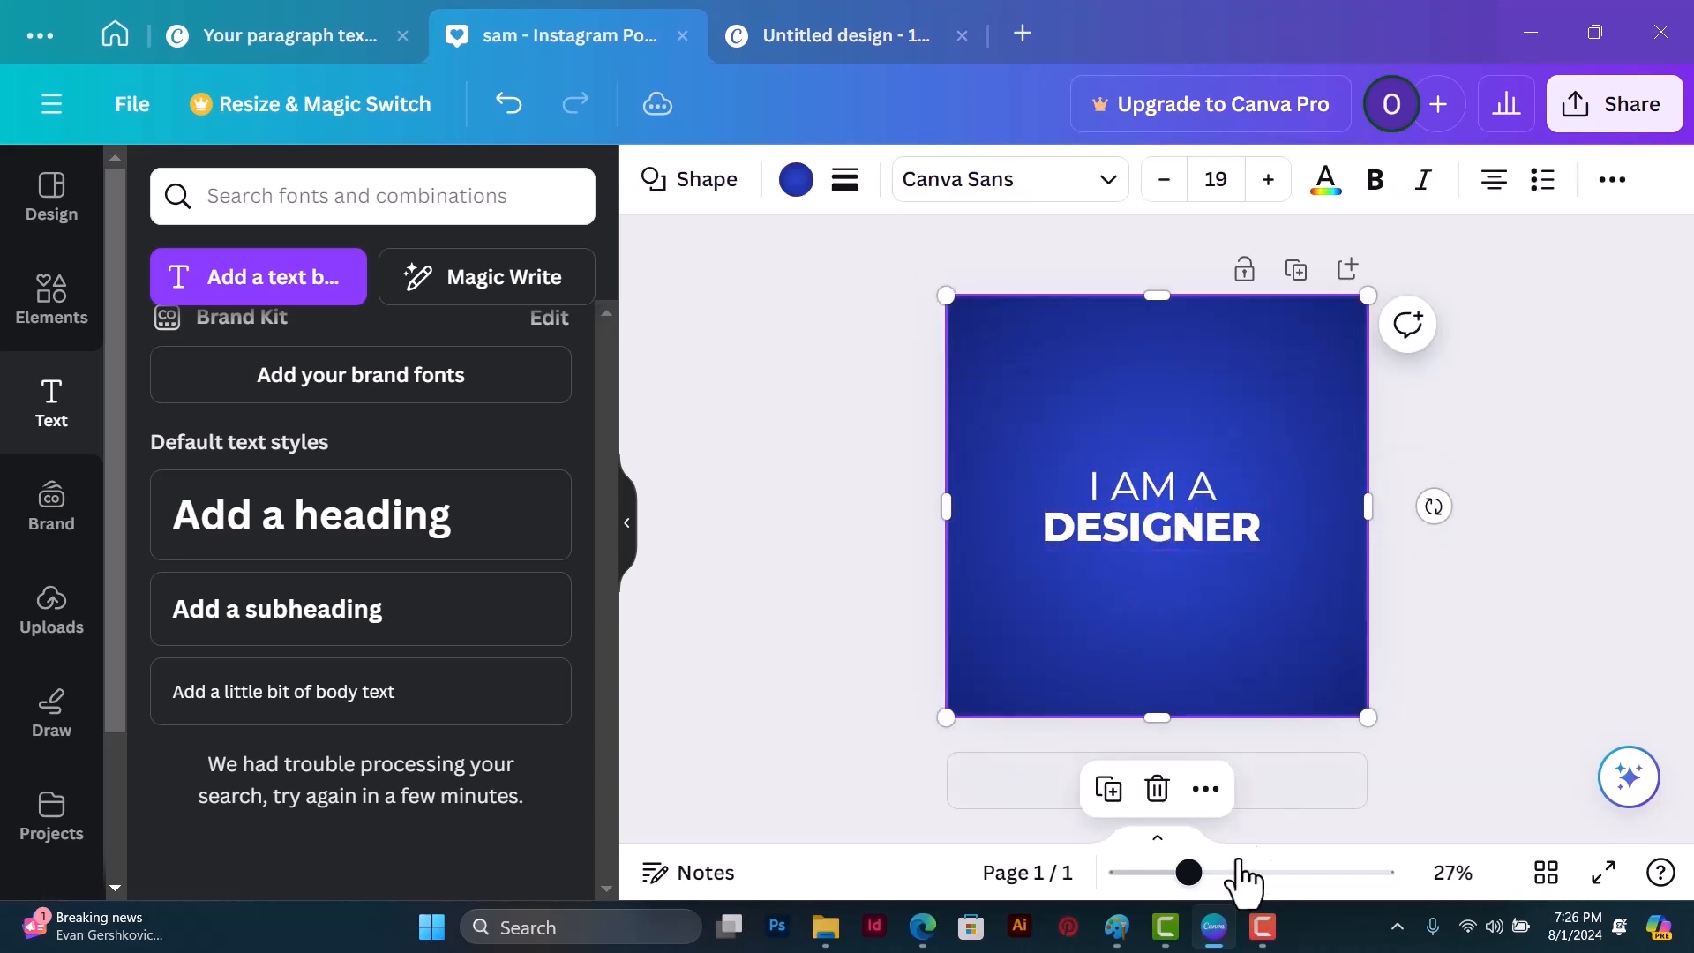